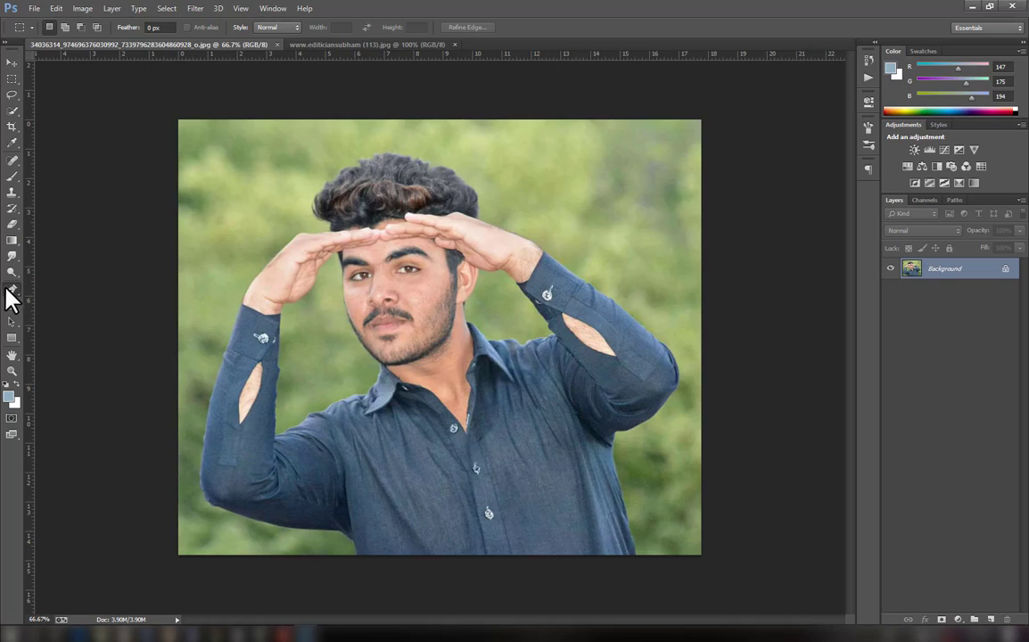
# Trace the man's outline with the Pen tool and convert the path to a selection
pyautogui.click(9, 289)
pyautogui.hotkey('ctrl', '+')
pyautogui.hotkey('ctrl', '+')
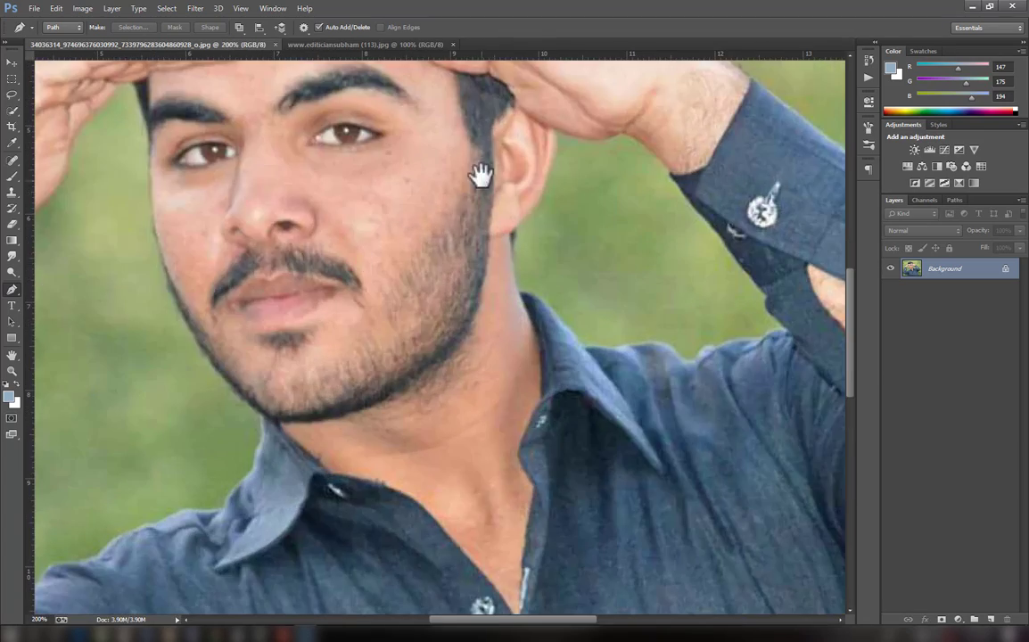
pyautogui.moveTo(482, 172); pyautogui.dragTo(360, 523)
pyautogui.click(309, 236)
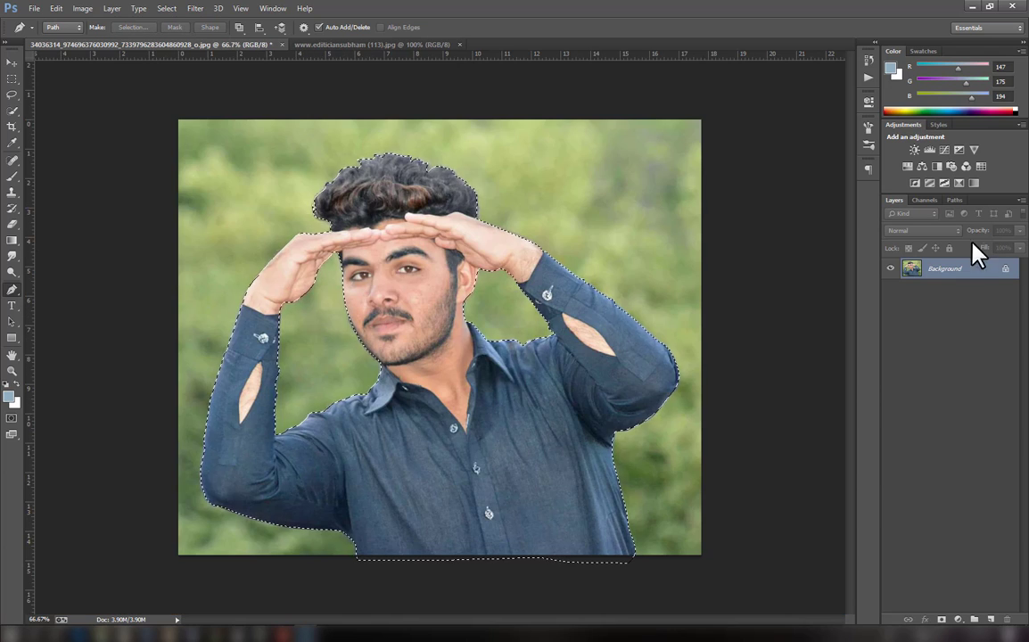
pyautogui.rightClick(352, 270)
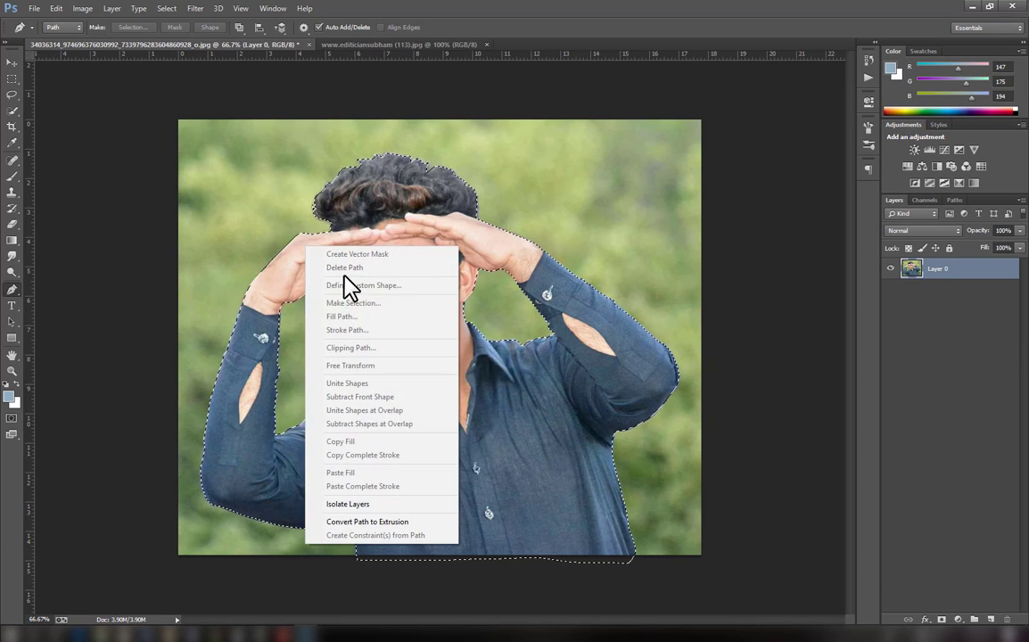
pyautogui.click(12, 94)
# Invert the selection, delete the green background, and deselect
pyautogui.rightClick(330, 254)
pyautogui.click(361, 274)
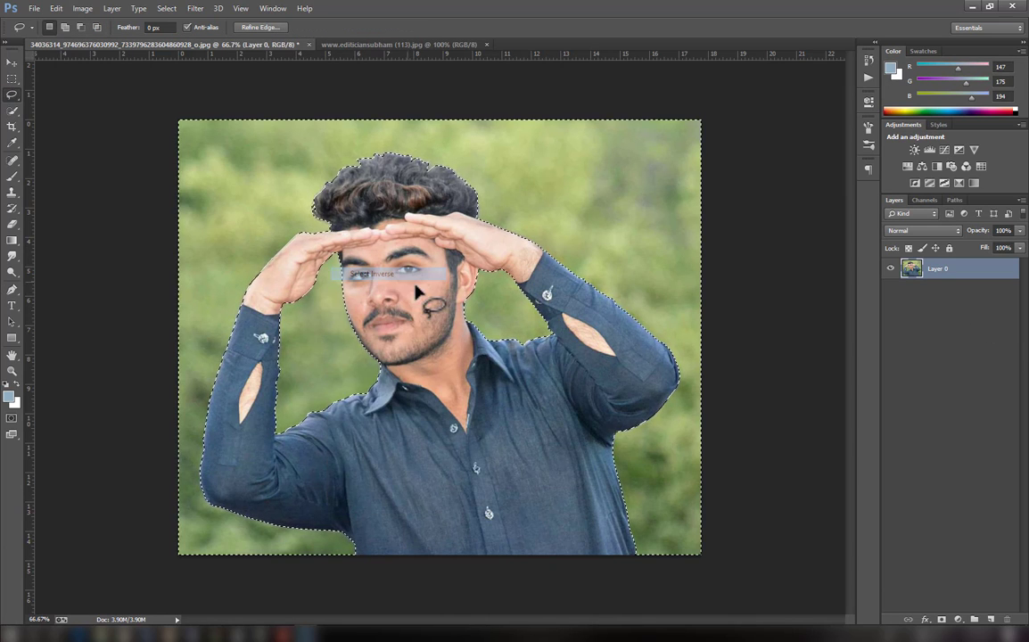
pyautogui.press('Delete')
pyautogui.hotkey('ctrl', 'd')
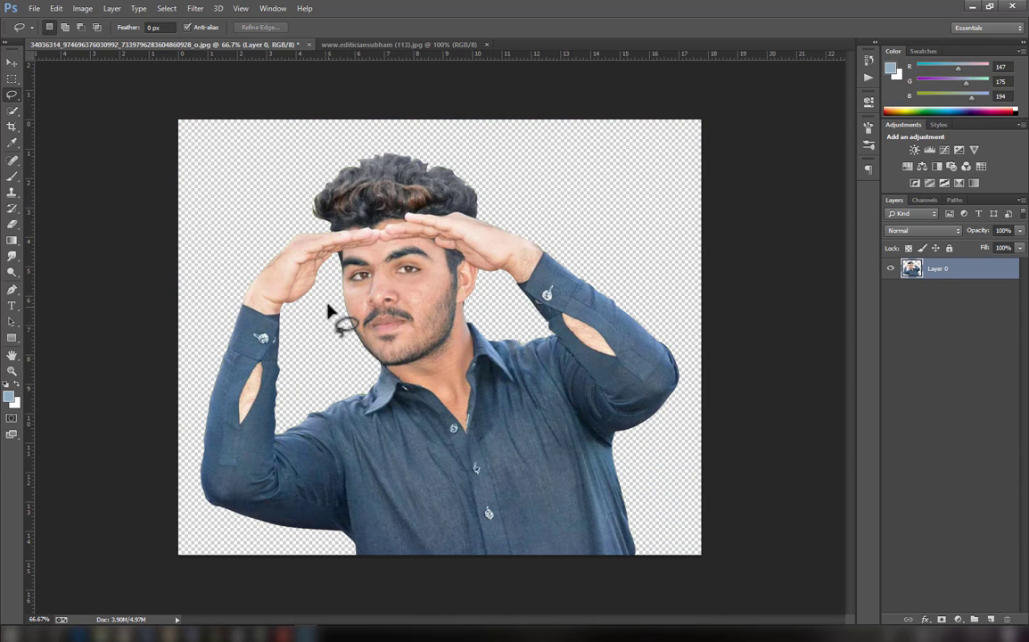
# Drag the building photo into the man's document as Layer 1 beneath him, placed top-left
pyautogui.click(356, 44)
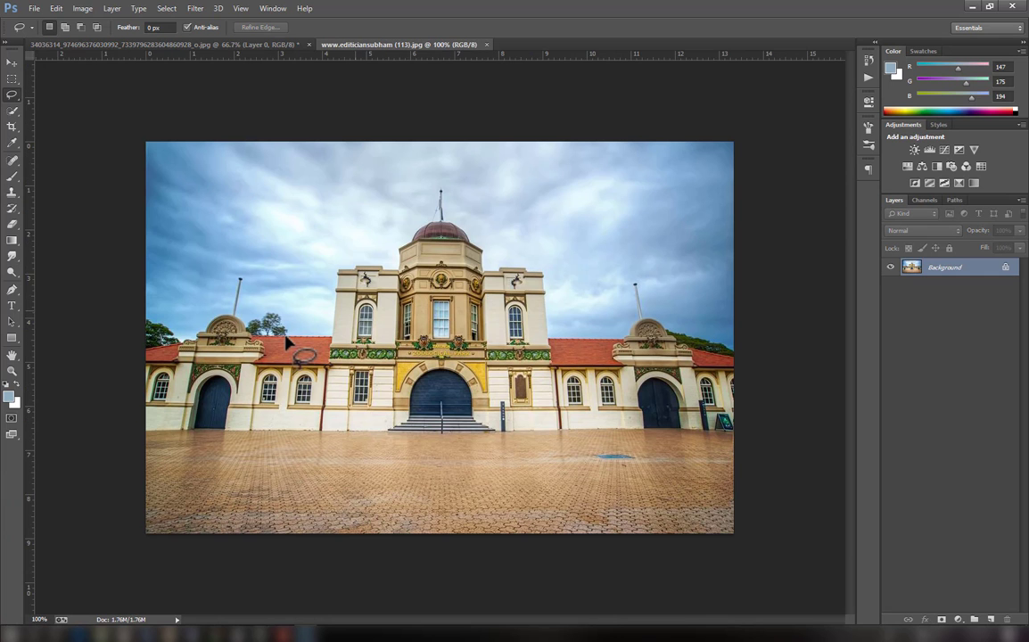
pyautogui.press('v')
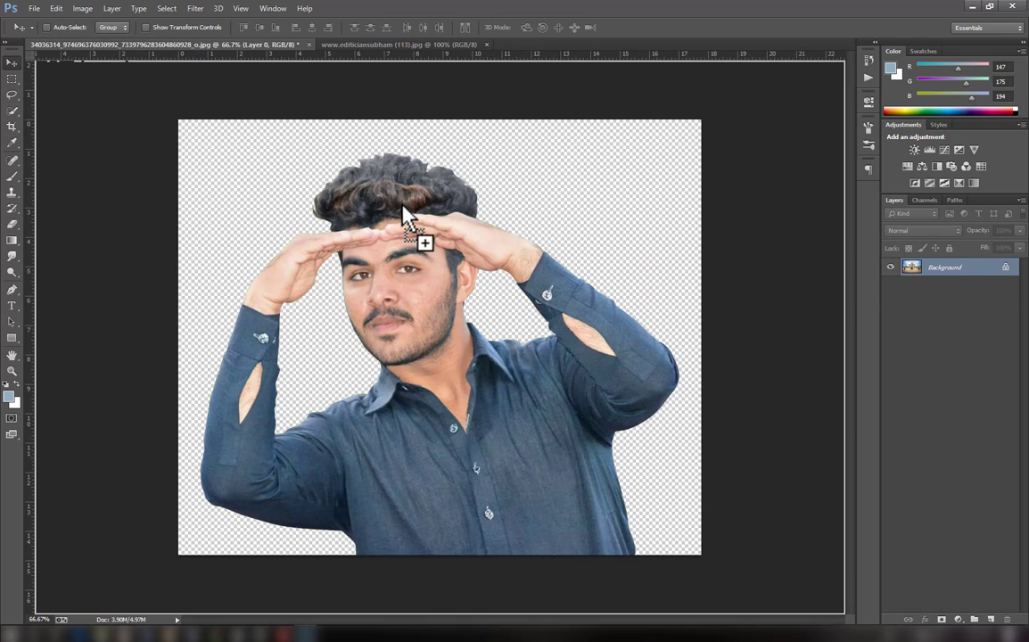
pyautogui.moveTo(294, 187); pyautogui.dragTo(566, 258)
pyautogui.moveTo(956, 287); pyautogui.dragTo(956, 299)
pyautogui.moveTo(579, 306); pyautogui.dragTo(472, 238)
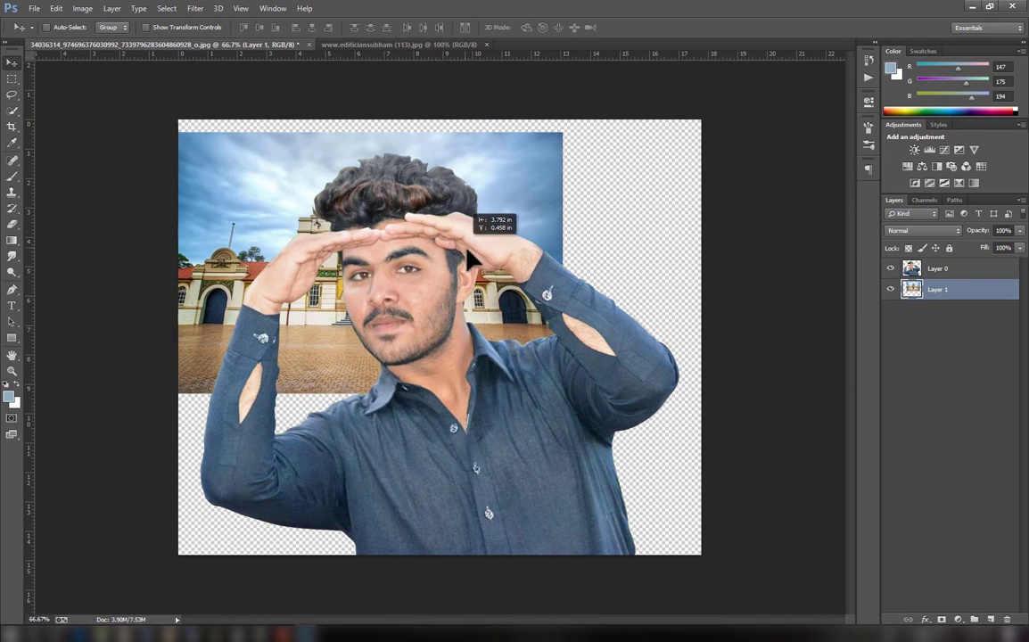
# Try enlarging the building with Free Transform, then cancel the resize
pyautogui.hotkey('ctrl', 't')
pyautogui.moveTo(568, 378)
pyautogui.mouseDown()
pyautogui.moveTo(845, 587)
pyautogui.moveTo(856, 638)
pyautogui.mouseUp()
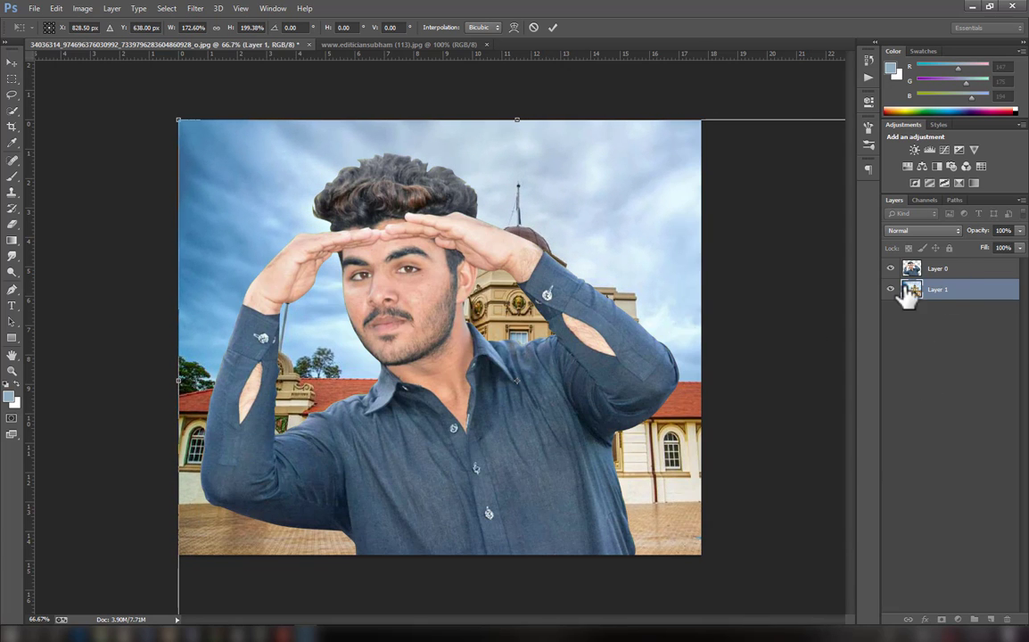
pyautogui.press('Escape')
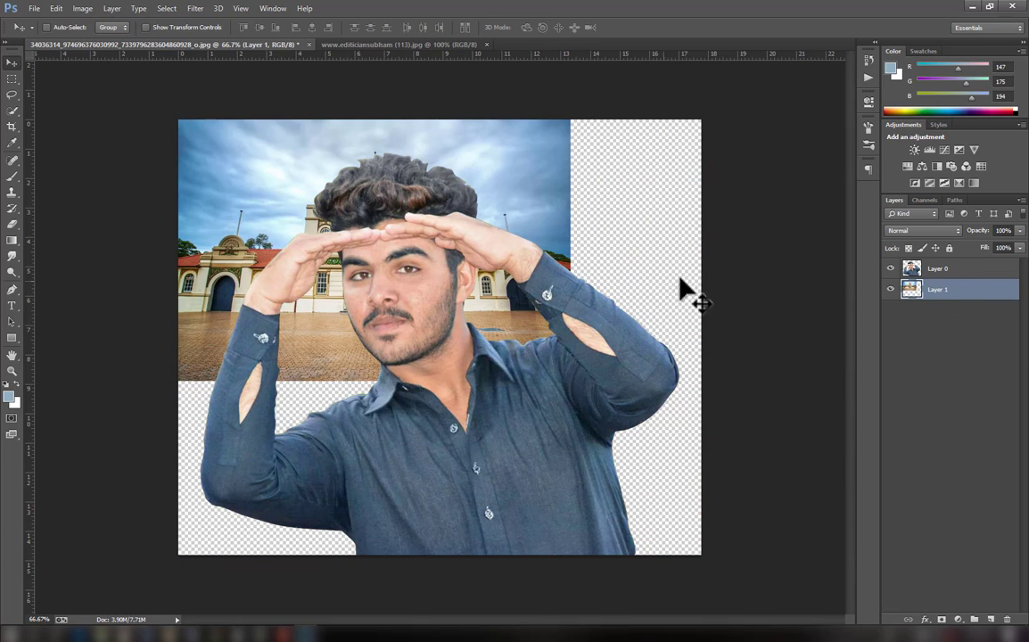
# Crop beyond the canvas sides to widen it into a landscape format
pyautogui.click(11, 126)
pyautogui.keyDown('alt'); pyautogui.moveTo(178, 337); pyautogui.dragTo(129, 337); pyautogui.keyUp('alt')
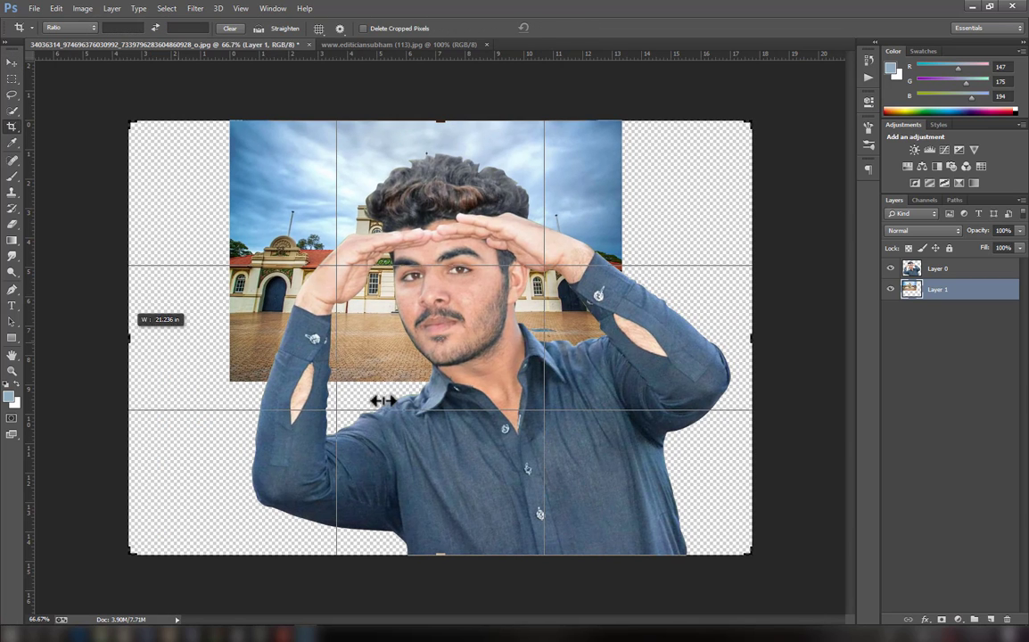
pyautogui.moveTo(443, 559); pyautogui.dragTo(436, 543)
pyautogui.moveTo(730, 339); pyautogui.dragTo(745, 348)
pyautogui.click(564, 28)
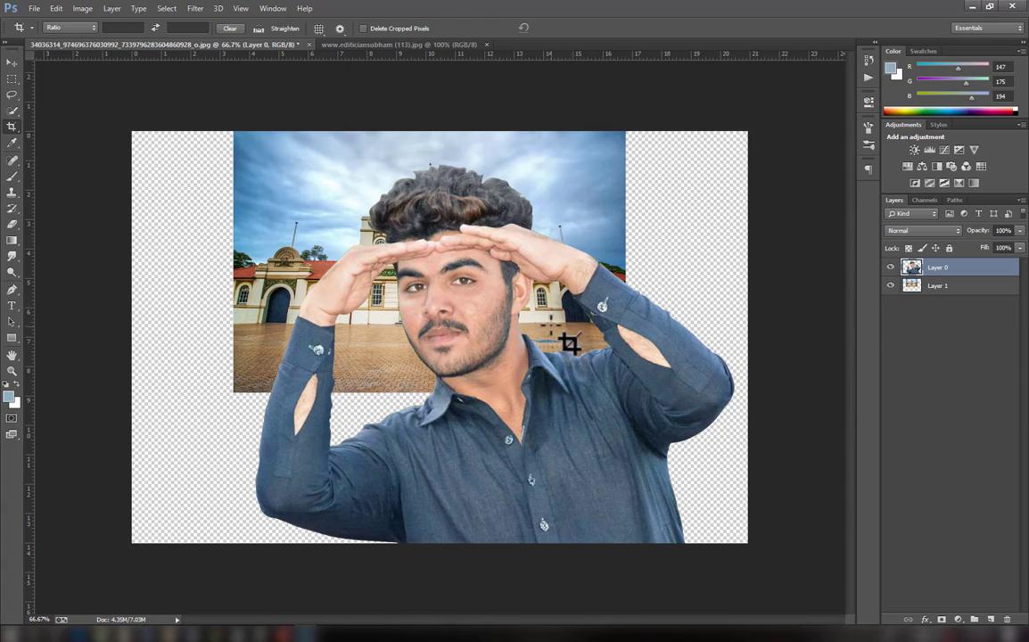
# Scale the man down to about 84% and move him left and up
pyautogui.hotkey('ctrl', 't')
pyautogui.moveTo(297, 322); pyautogui.dragTo(241, 299)
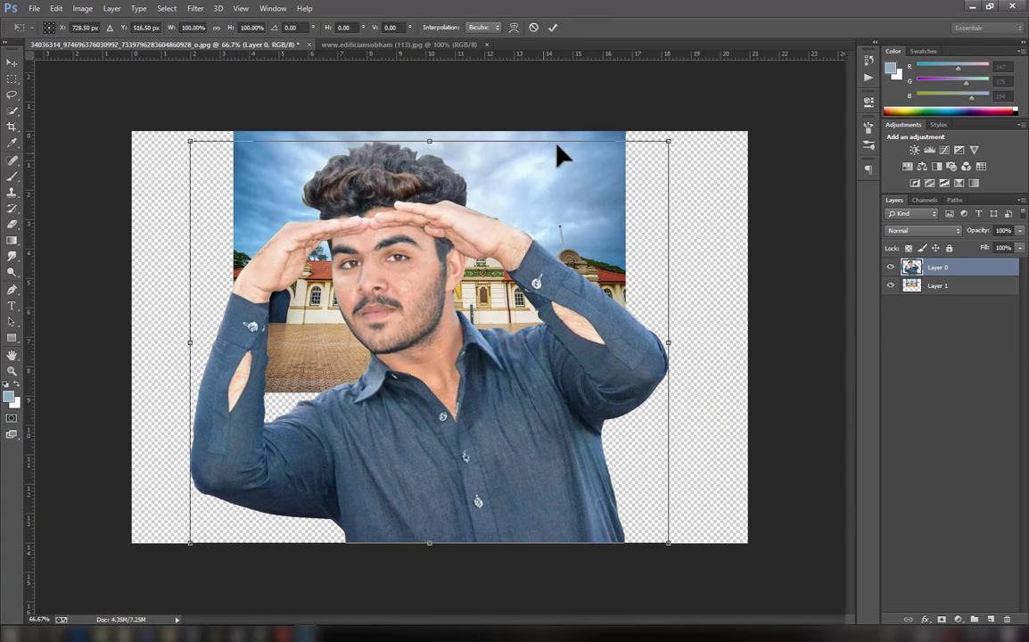
pyautogui.moveTo(628, 178); pyautogui.dragTo(552, 244)
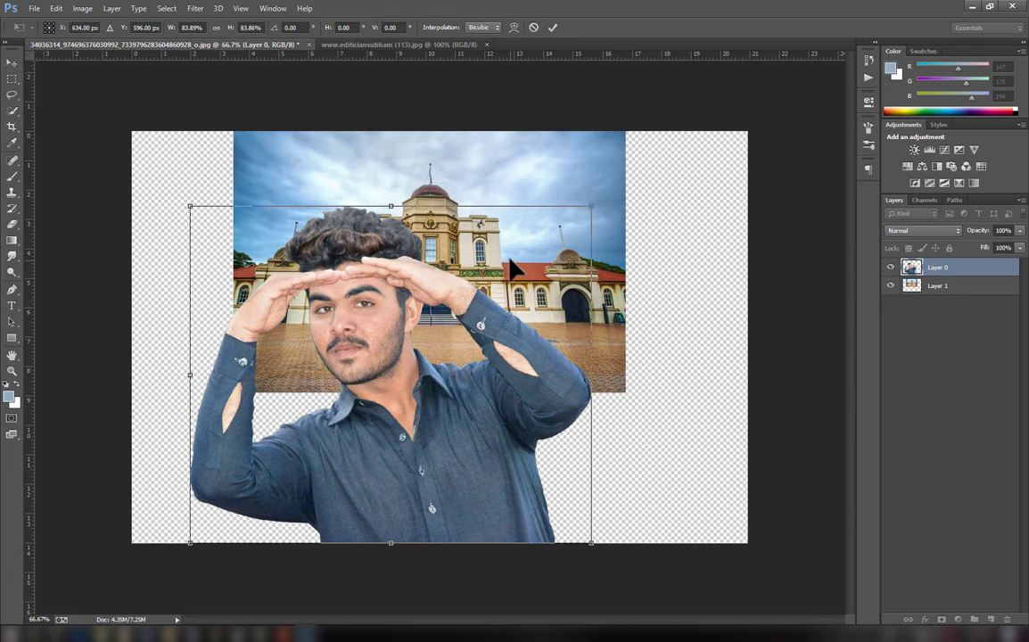
pyautogui.click(552, 28)
# Enlarge the building layer and shift it left to fill the whole background
pyautogui.click(932, 286)
pyautogui.hotkey('ctrl', 't')
pyautogui.moveTo(626, 393); pyautogui.dragTo(845, 600)
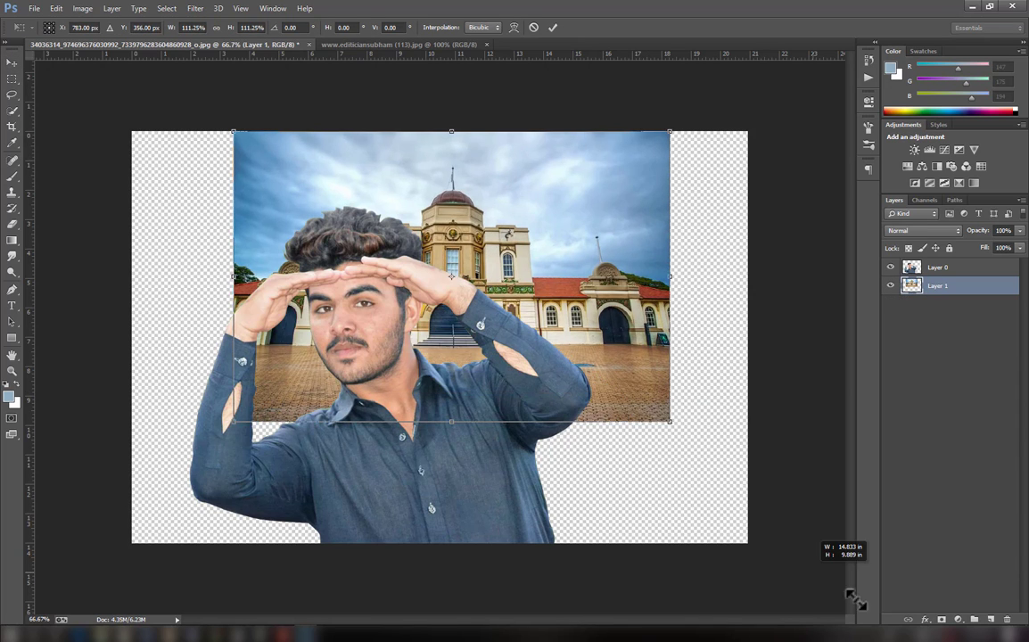
pyautogui.click(552, 27)
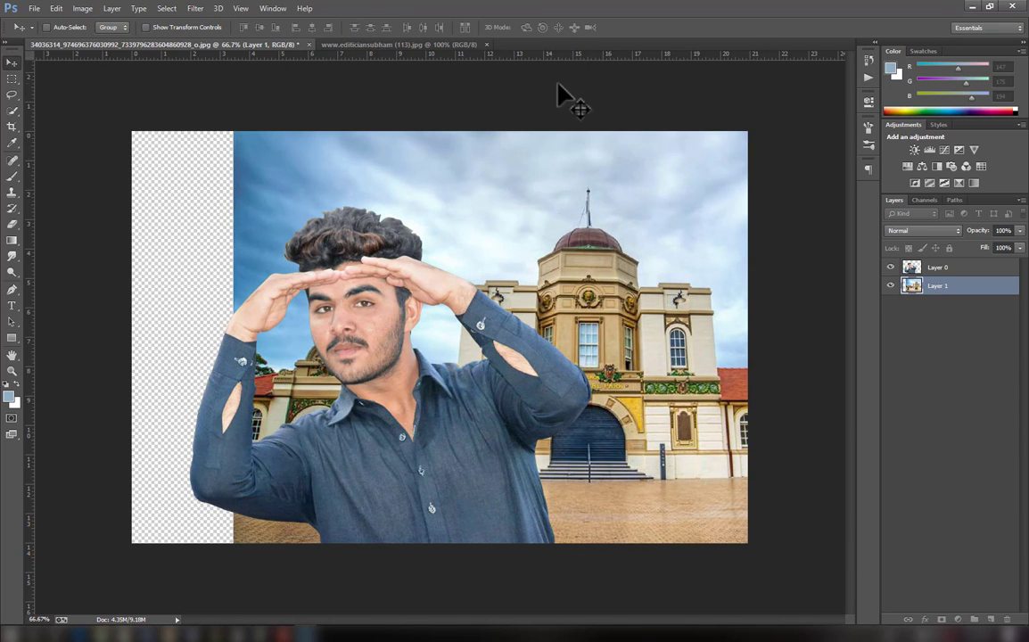
pyautogui.moveTo(561, 212); pyautogui.dragTo(406, 205)
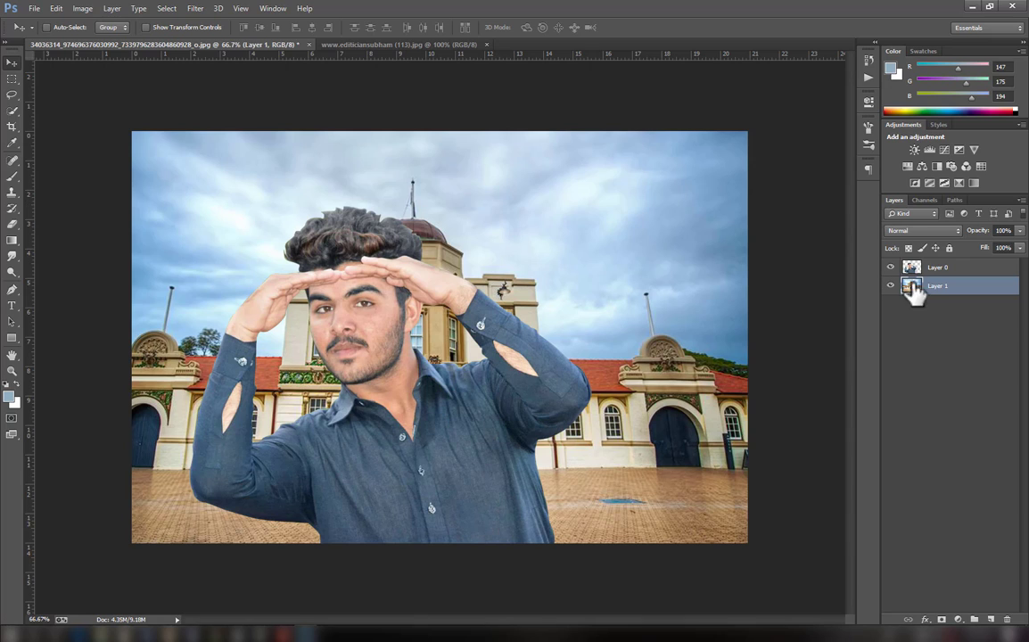
pyautogui.keyDown('shift'); pyautogui.click(918, 268); pyautogui.keyUp('shift')
pyautogui.hotkey('ctrl', 't')
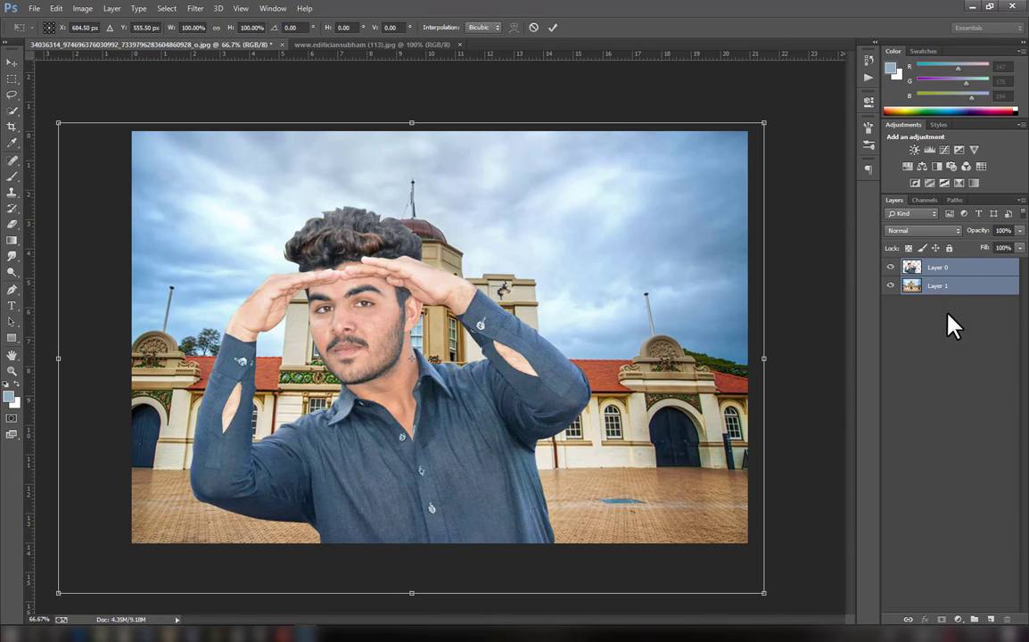
# Cancel the two-layer transform, then rescale the man to about 91% and centre him
pyautogui.click(532, 27)
pyautogui.click(943, 269)
pyautogui.hotkey('ctrl', 't')
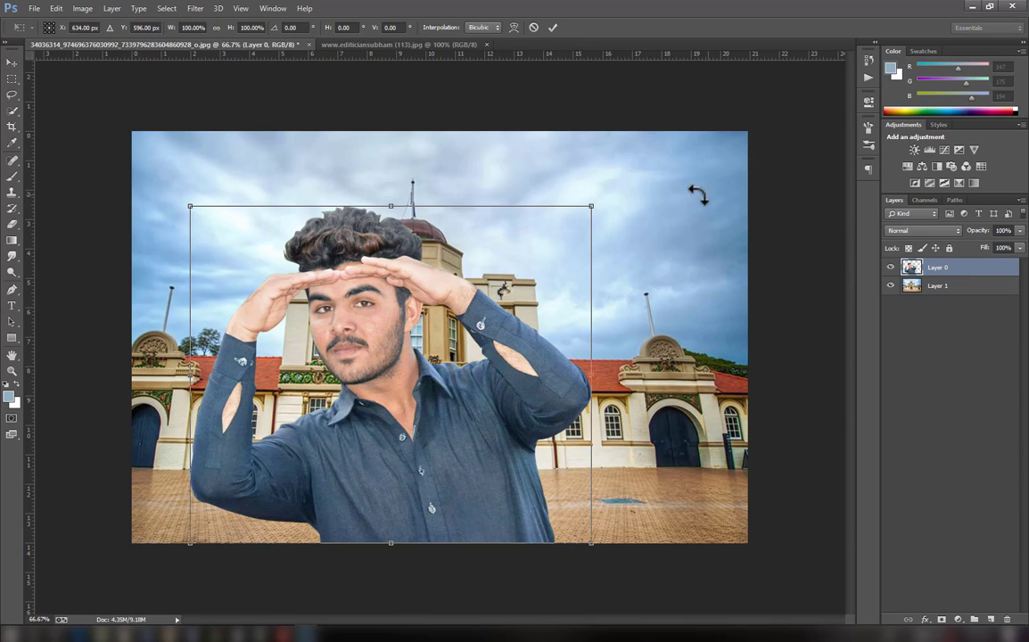
pyautogui.moveTo(588, 207); pyautogui.dragTo(538, 252)
pyautogui.moveTo(483, 287)
pyautogui.mouseDown()
pyautogui.moveTo(550, 276)
pyautogui.moveTo(536, 285)
pyautogui.mouseUp()
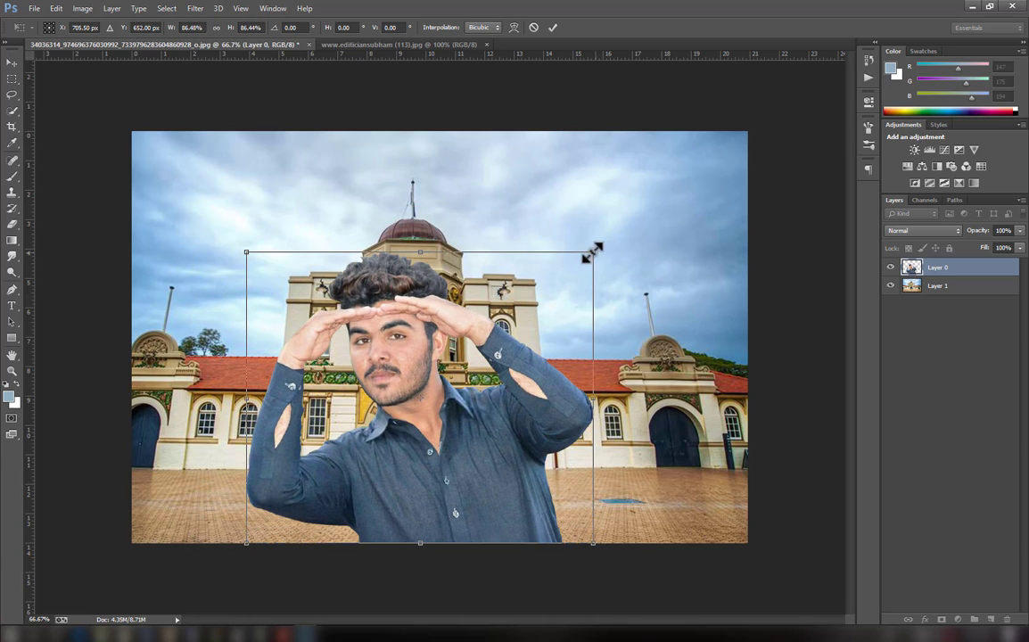
pyautogui.moveTo(591, 253); pyautogui.dragTo(570, 271)
pyautogui.moveTo(528, 315); pyautogui.dragTo(532, 314)
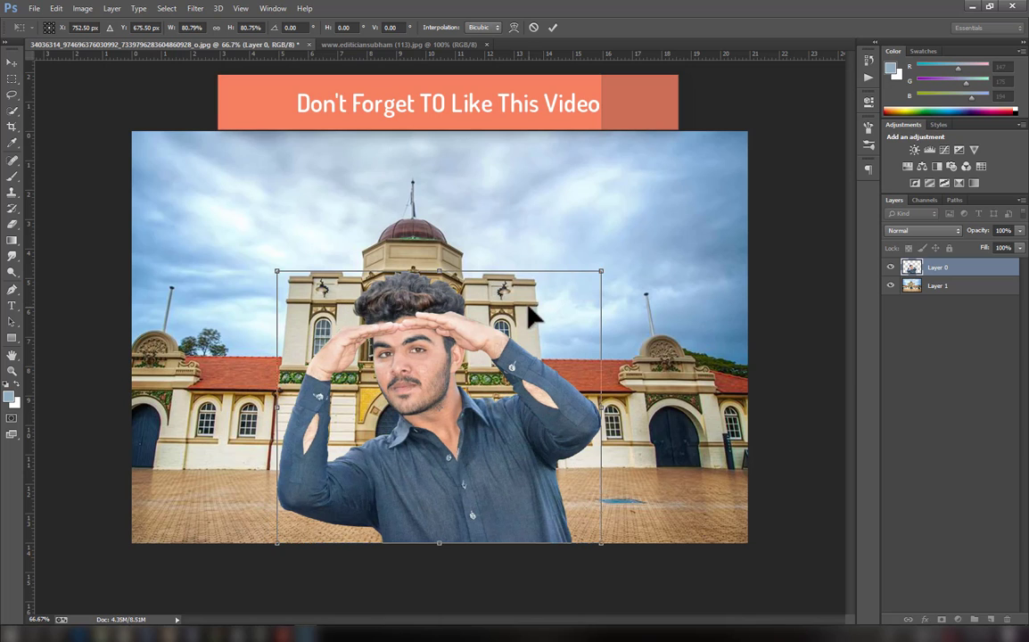
pyautogui.moveTo(601, 267); pyautogui.dragTo(624, 239)
pyautogui.moveTo(570, 297); pyautogui.dragTo(563, 297)
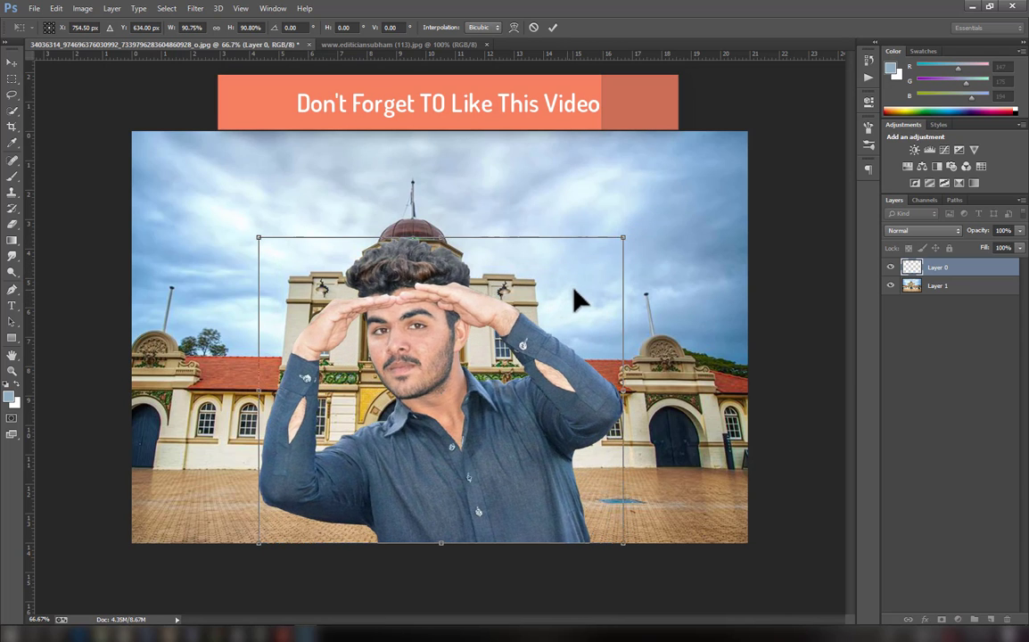
pyautogui.click(553, 28)
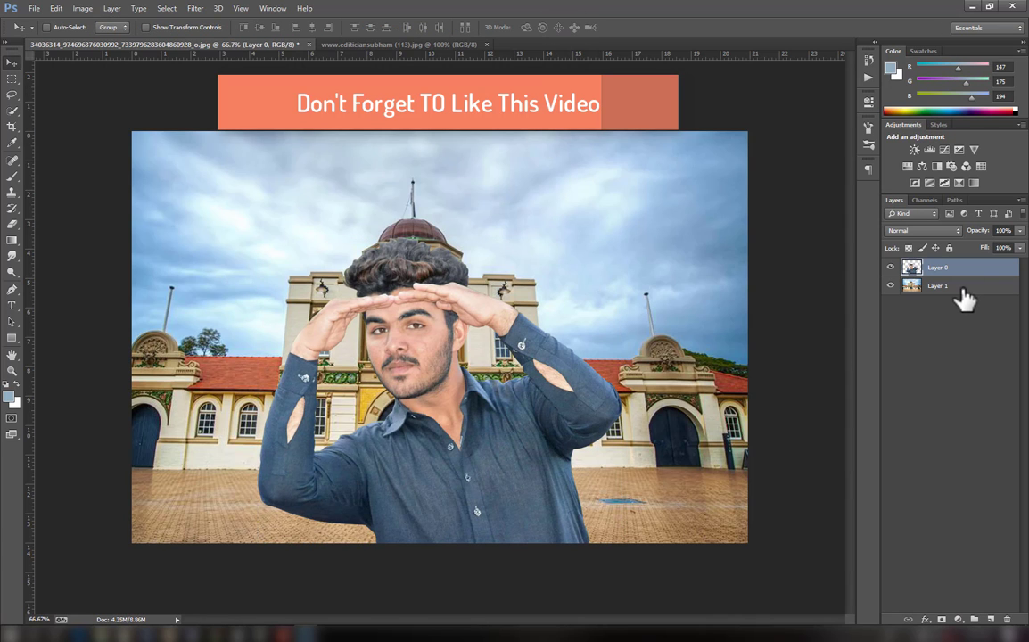
pyautogui.click(958, 287)
# Apply a 15 px Tilt-Shift blur to the building layer, raising the lower transition
pyautogui.click(195, 8)
pyautogui.moveTo(201, 144)
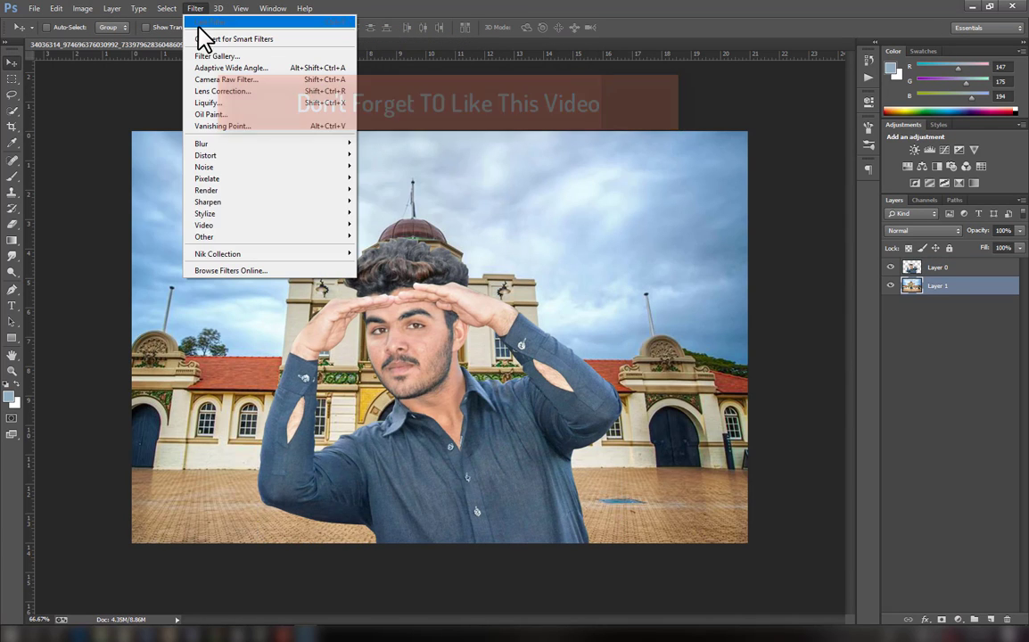
pyautogui.click(385, 166)
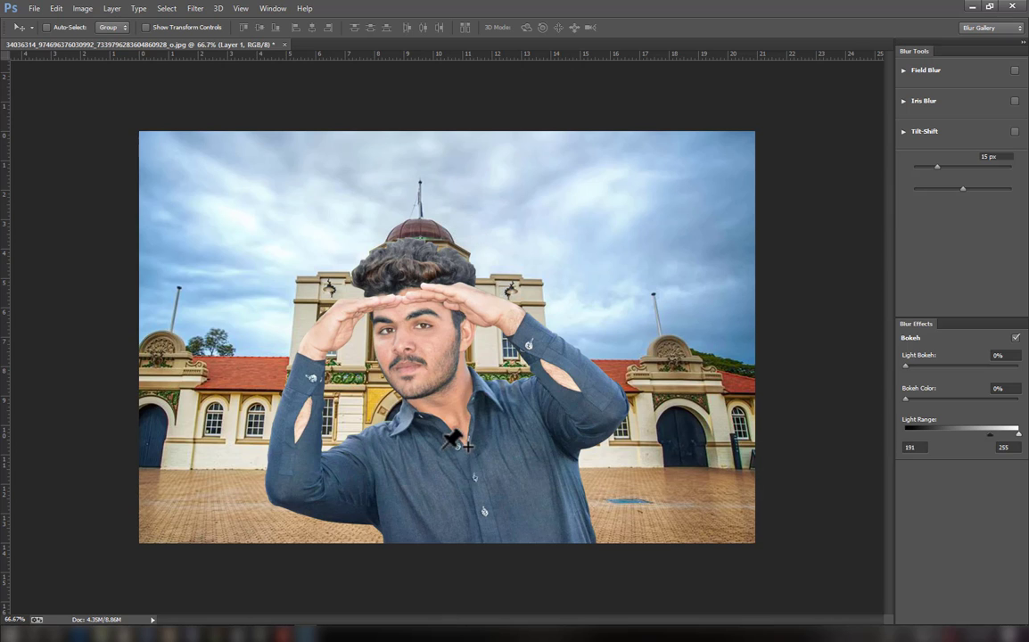
pyautogui.moveTo(456, 596)
pyautogui.mouseDown()
pyautogui.moveTo(456, 408)
pyautogui.moveTo(451, 579)
pyautogui.mouseUp()
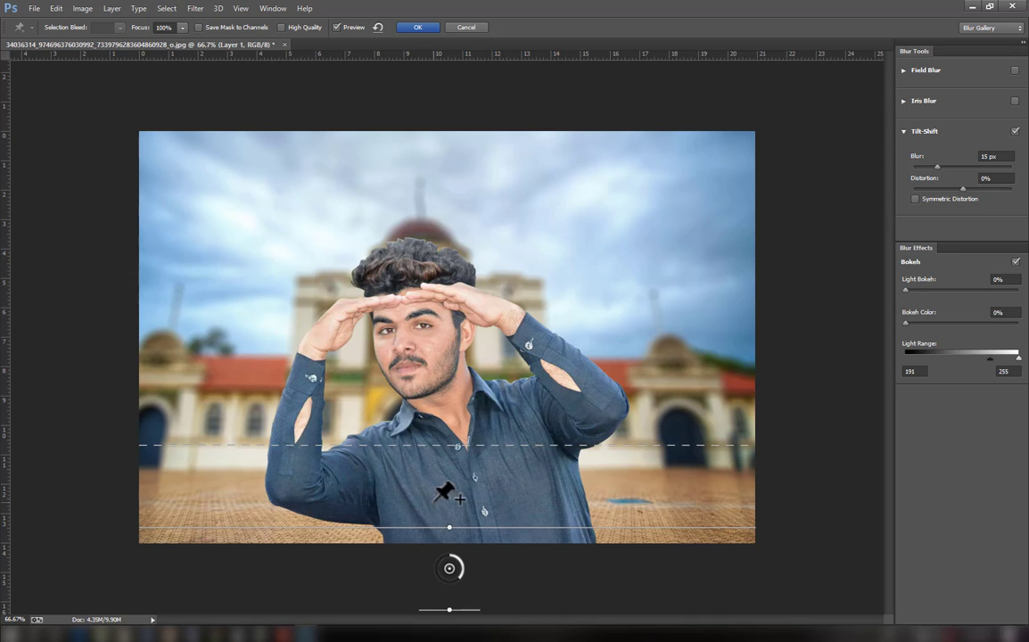
pyautogui.click(415, 27)
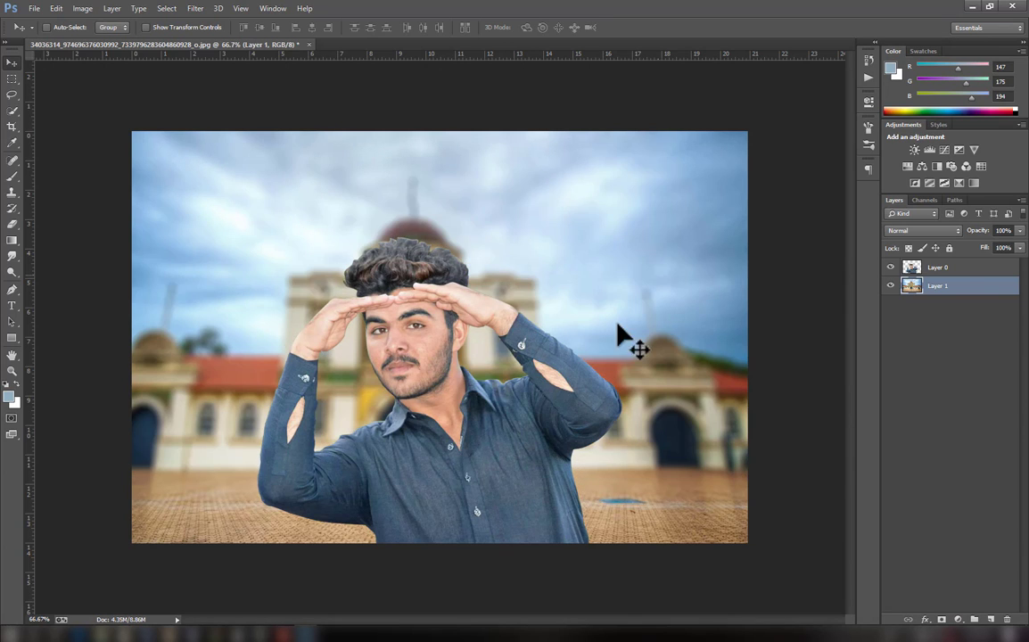
pyautogui.click(959, 269)
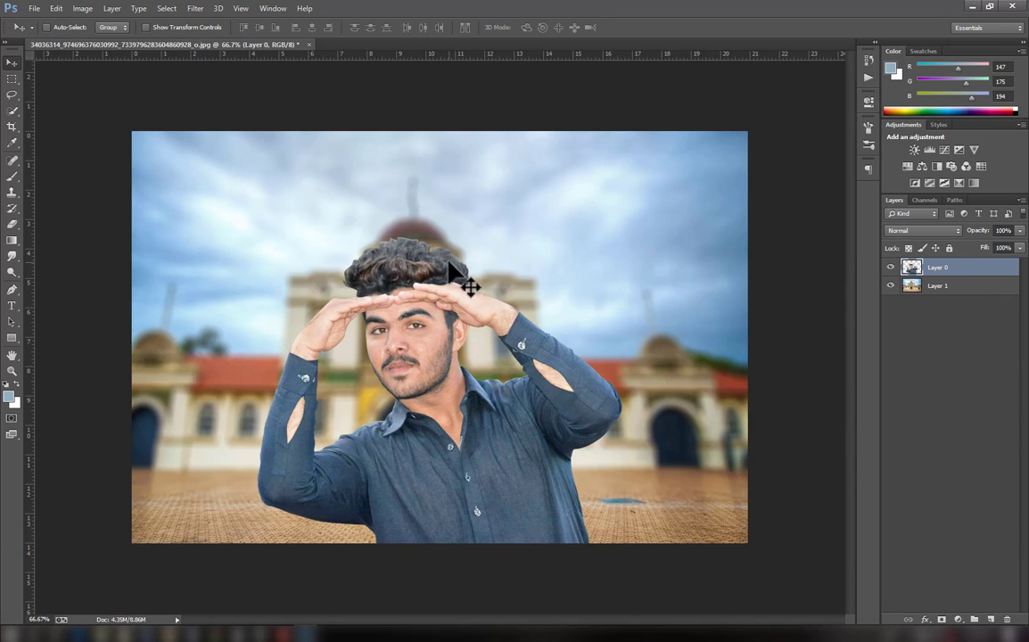
# Smudge the left edge of the man's hair at 60% strength while zoomed in close
pyautogui.hotkey('ctrl', '+')
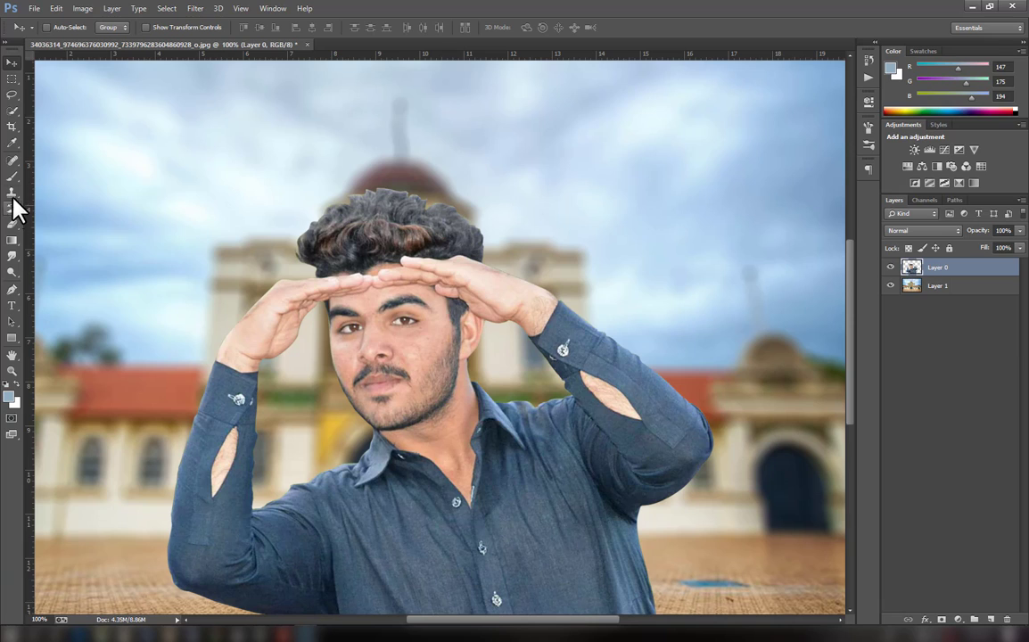
pyautogui.click(12, 256)
pyautogui.rightClick(11, 256)
pyautogui.click(51, 276)
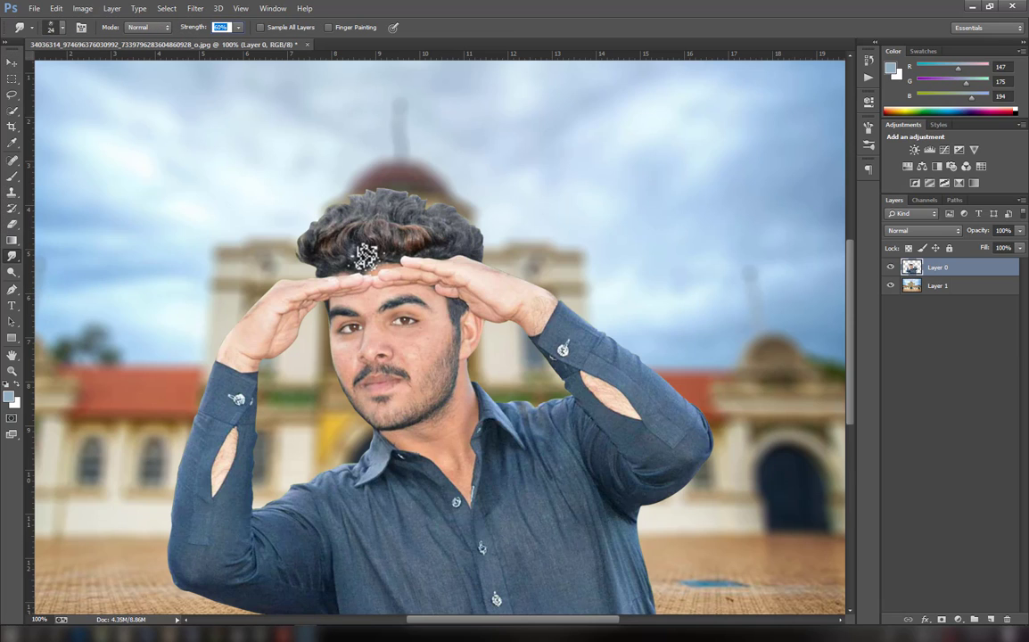
pyautogui.hotkey('ctrl', '+')
pyautogui.hotkey('ctrl', '+')
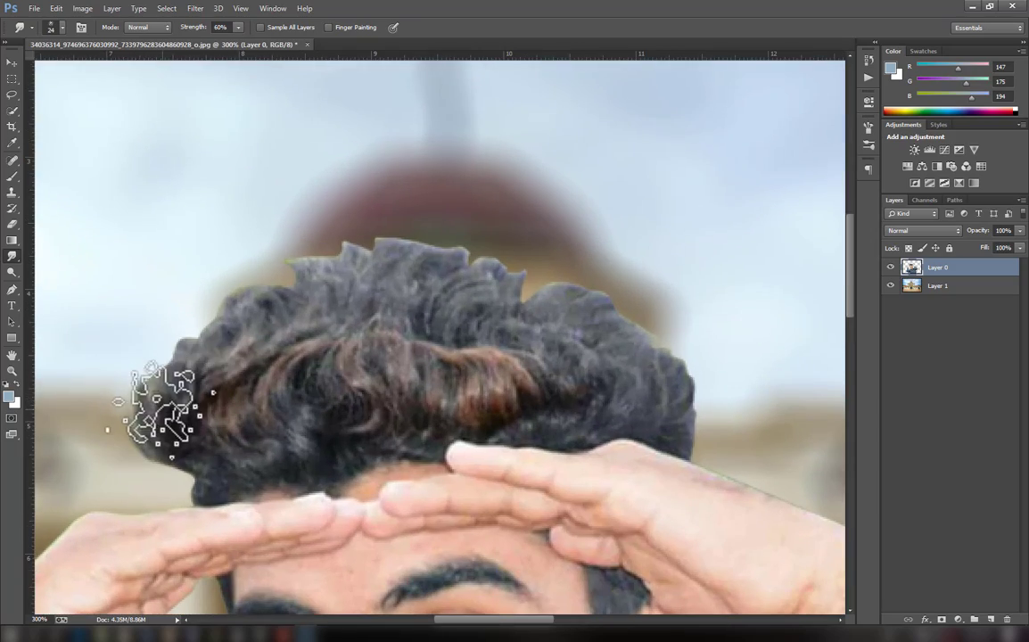
pyautogui.moveTo(174, 374)
pyautogui.mouseDown()
pyautogui.moveTo(195, 339)
pyautogui.moveTo(264, 298)
pyautogui.moveTo(344, 271)
pyautogui.moveTo(386, 271)
pyautogui.moveTo(450, 302)
pyautogui.moveTo(413, 257)
pyautogui.moveTo(509, 275)
pyautogui.moveTo(470, 294)
pyautogui.moveTo(534, 298)
pyautogui.moveTo(501, 253)
pyautogui.moveTo(543, 264)
pyautogui.moveTo(494, 256)
pyautogui.moveTo(540, 299)
pyautogui.moveTo(585, 275)
pyautogui.moveTo(643, 299)
pyautogui.moveTo(602, 308)
pyautogui.moveTo(701, 432)
pyautogui.moveTo(670, 395)
pyautogui.moveTo(613, 397)
pyautogui.moveTo(602, 339)
pyautogui.moveTo(493, 287)
pyautogui.moveTo(466, 379)
pyautogui.moveTo(450, 335)
pyautogui.moveTo(402, 271)
pyautogui.moveTo(196, 420)
pyautogui.mouseUp()
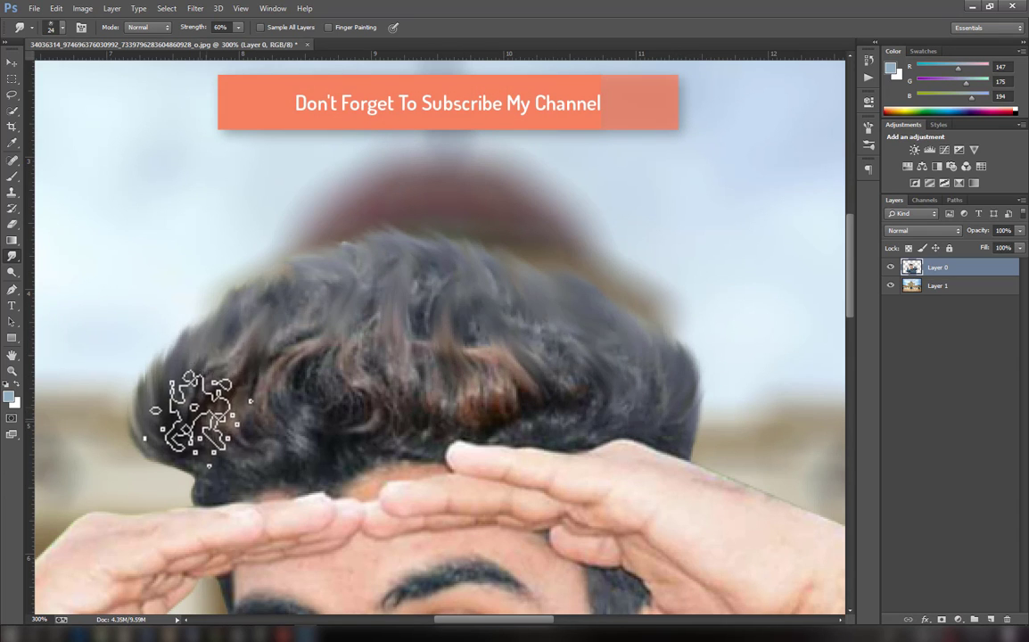
pyautogui.hotkey('ctrl', '-')
pyautogui.hotkey('ctrl', '-')
pyautogui.hotkey('ctrl', '-')
pyautogui.hotkey('ctrl', '+')
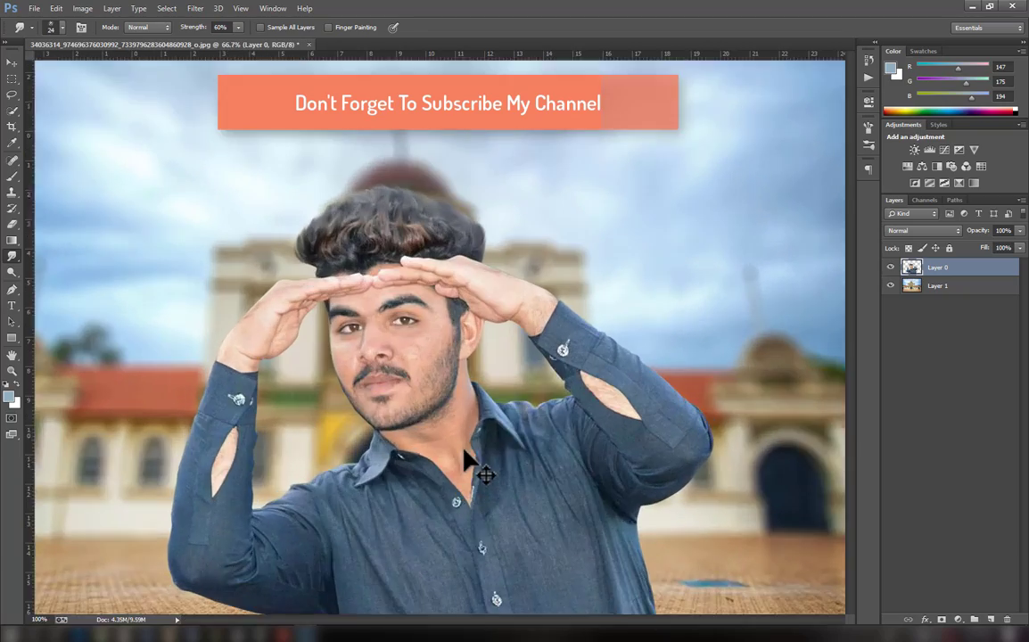
pyautogui.hotkey('ctrl', '-')
pyautogui.hotkey('ctrl', '+')
pyautogui.hotkey('ctrl', '+')
pyautogui.moveTo(402, 395); pyautogui.dragTo(220, 303)
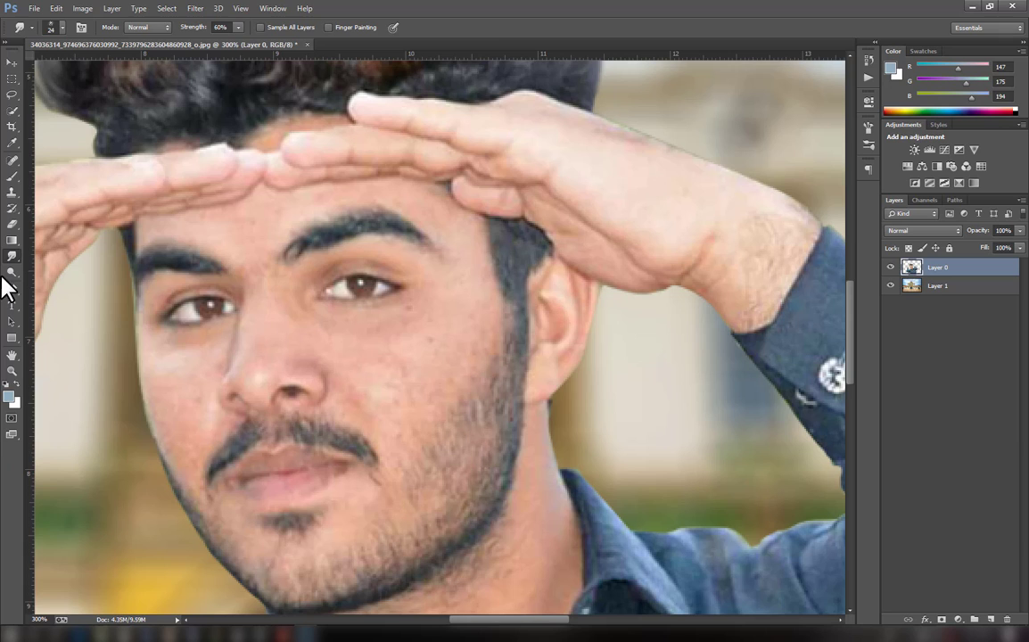
# Switch to the Spot Healing Brush and set its size to 10 px
pyautogui.click(12, 192)
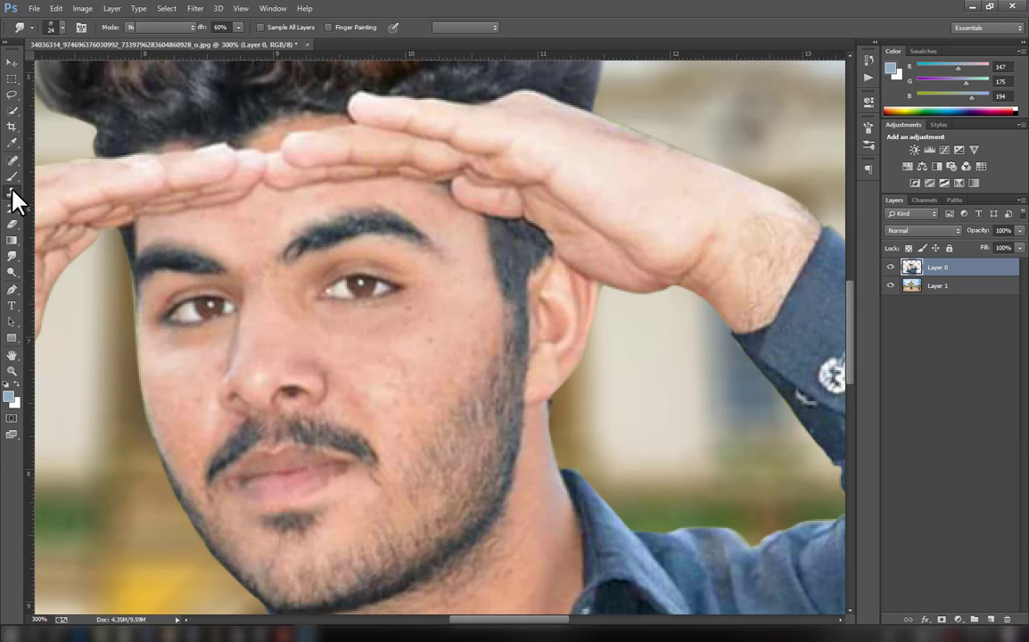
pyautogui.rightClick(62, 67)
pyautogui.press('Return')
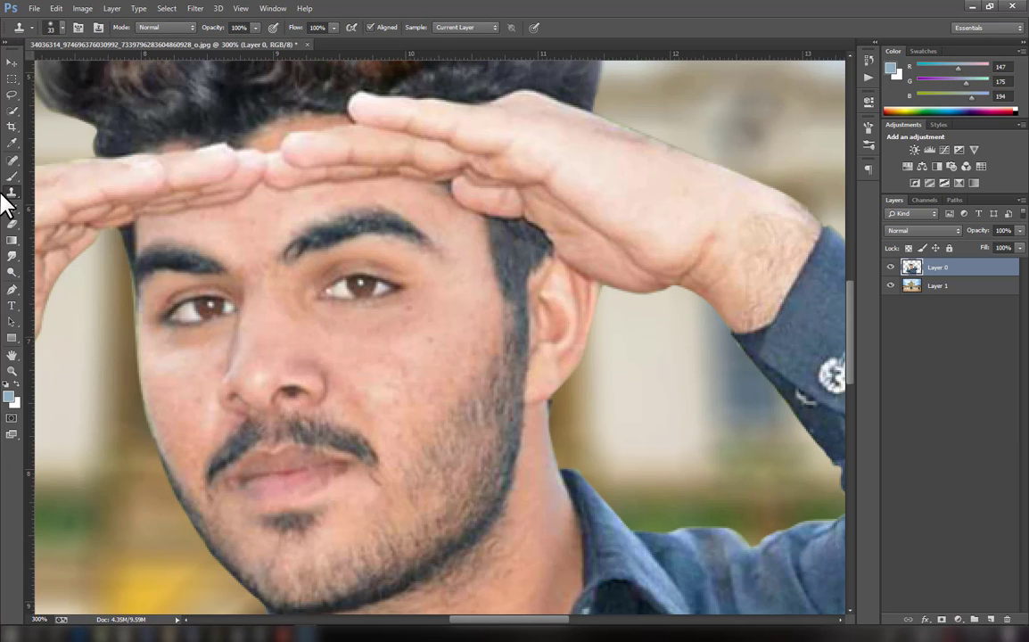
pyautogui.press('j')
pyautogui.click(54, 32)
pyautogui.moveTo(43, 63); pyautogui.dragTo(24, 64)
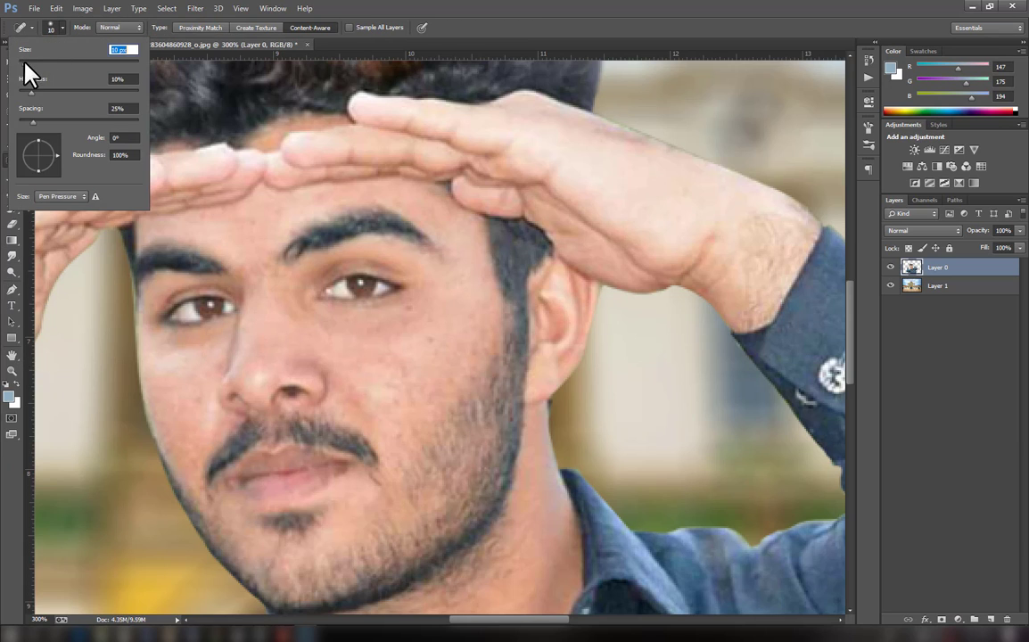
pyautogui.press('Return')
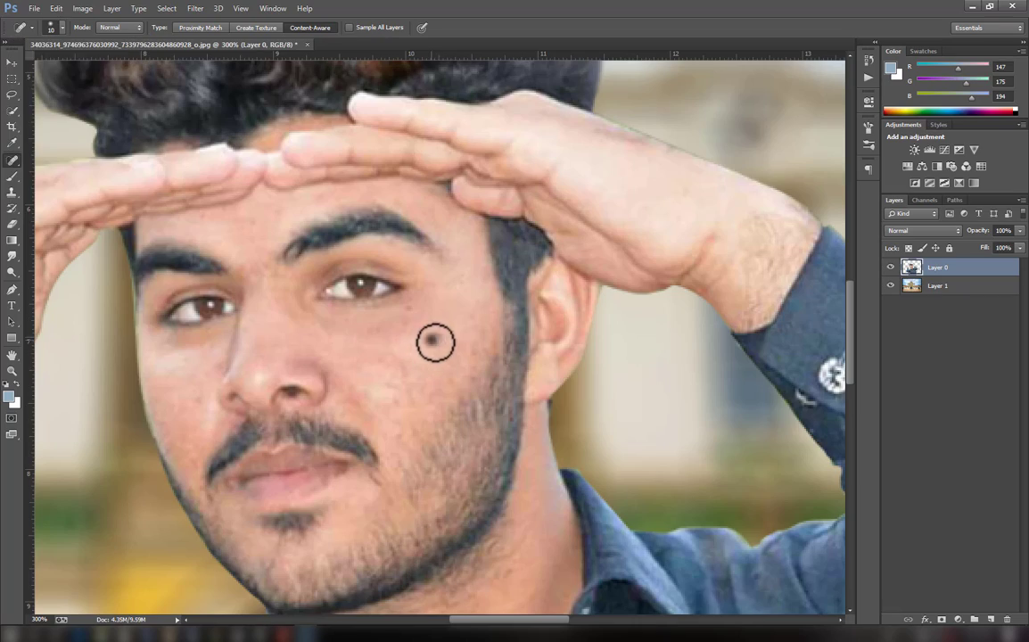
# Heal the moles and spots on the cheeks, beside the nose and under the eye
pyautogui.click(434, 341)
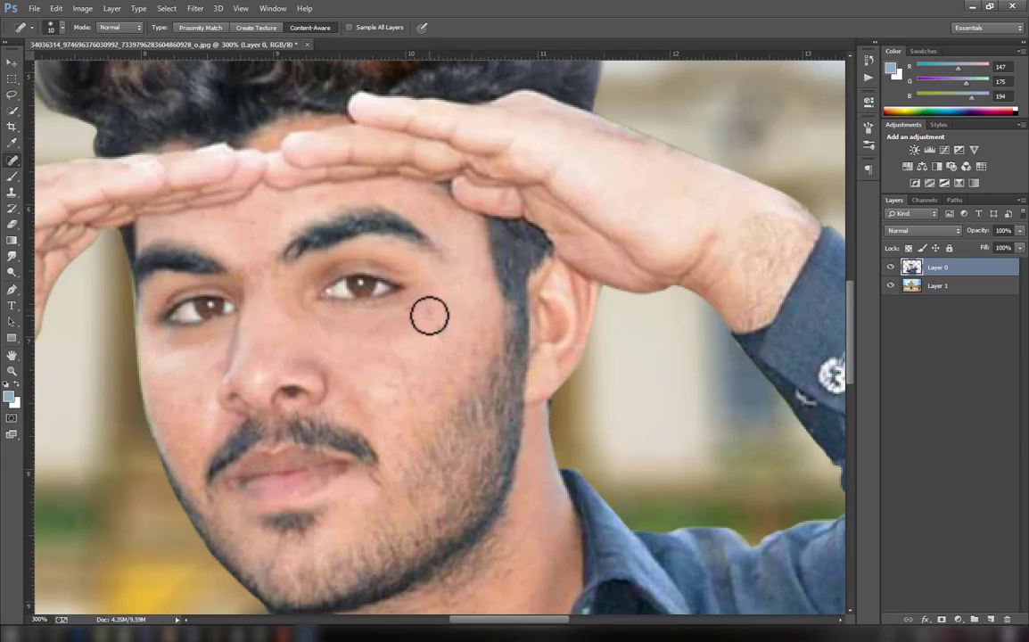
pyautogui.click(397, 296)
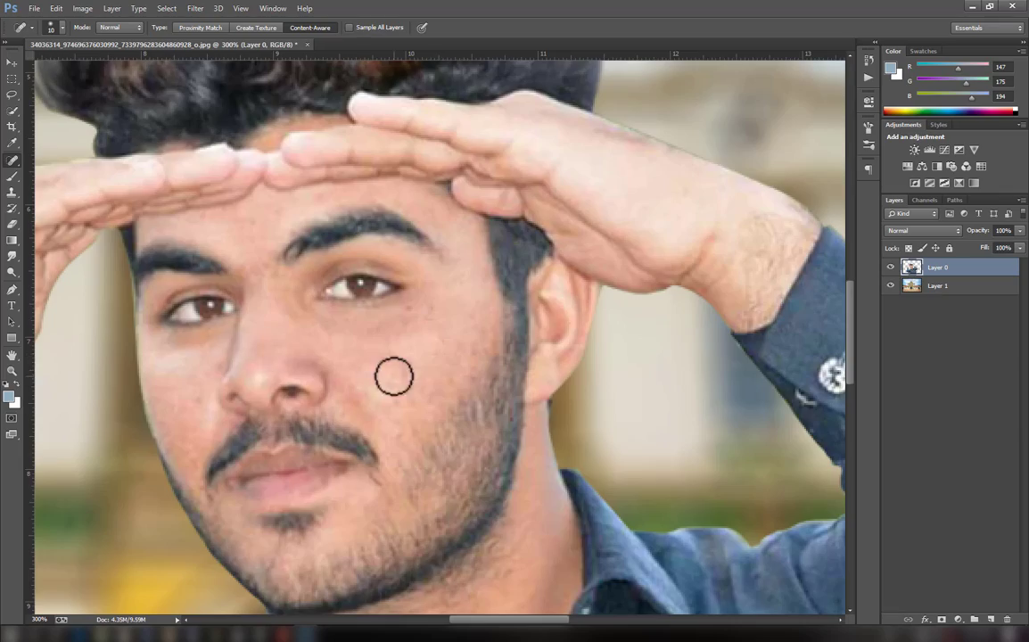
pyautogui.click(393, 378)
pyautogui.click(393, 407)
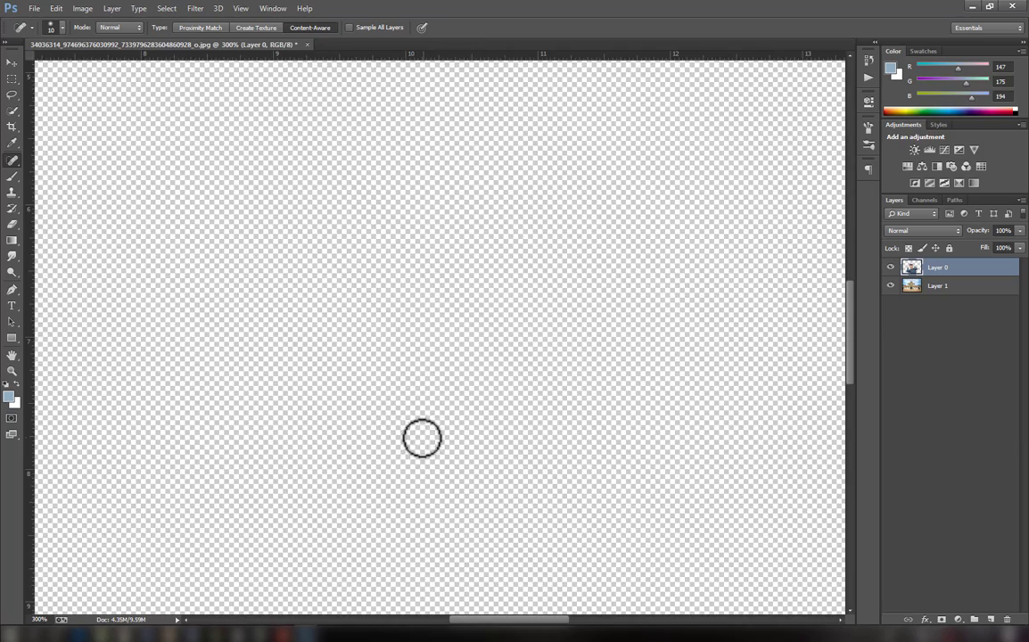
pyautogui.hotkey('ctrl', '-')
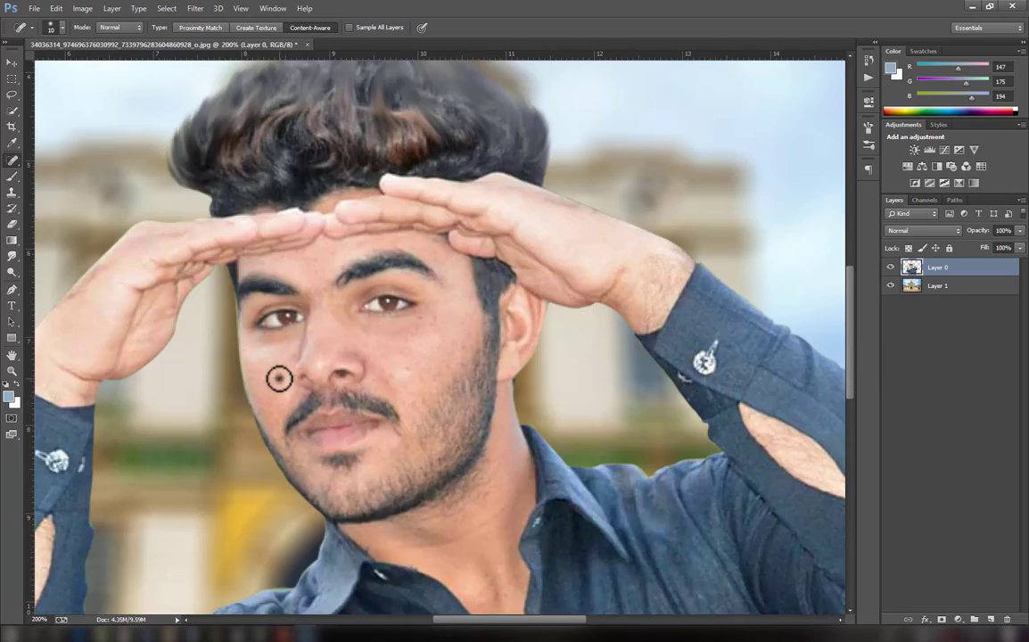
pyautogui.click(279, 379)
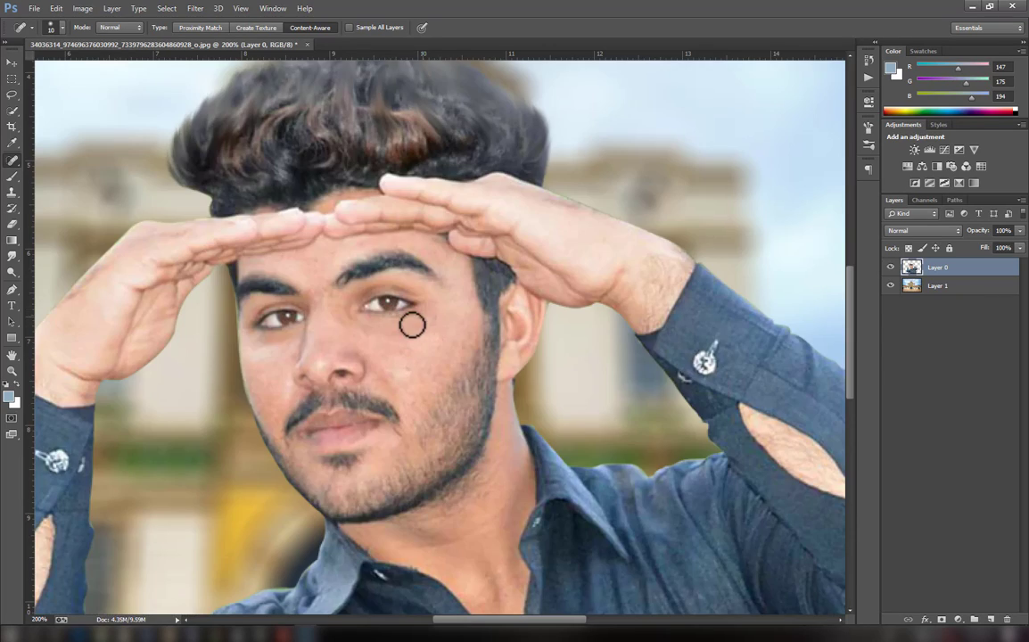
pyautogui.click(390, 296)
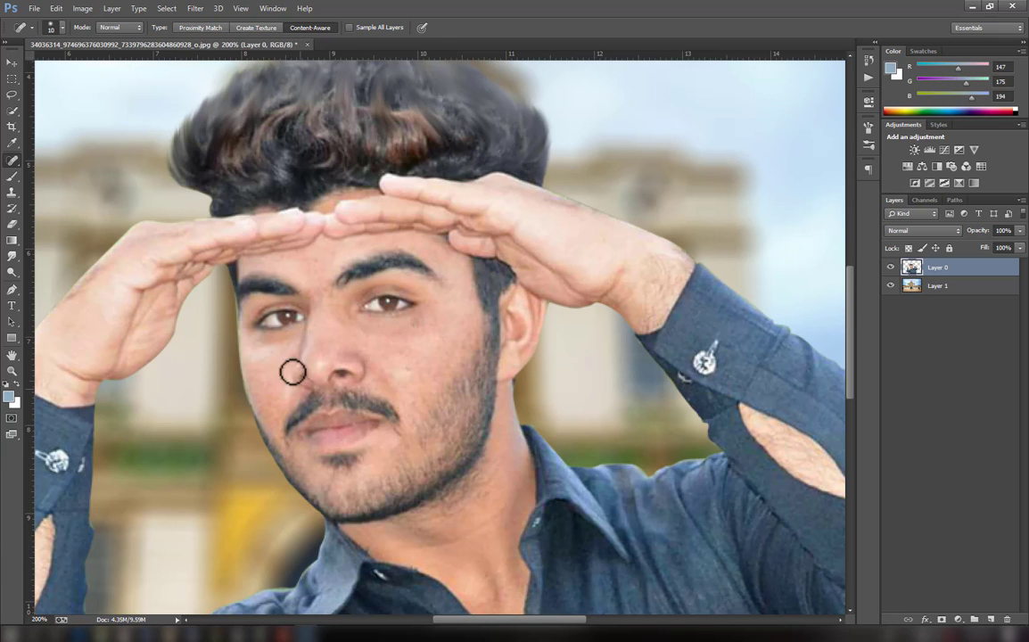
pyautogui.click(12, 191)
pyautogui.click(55, 28)
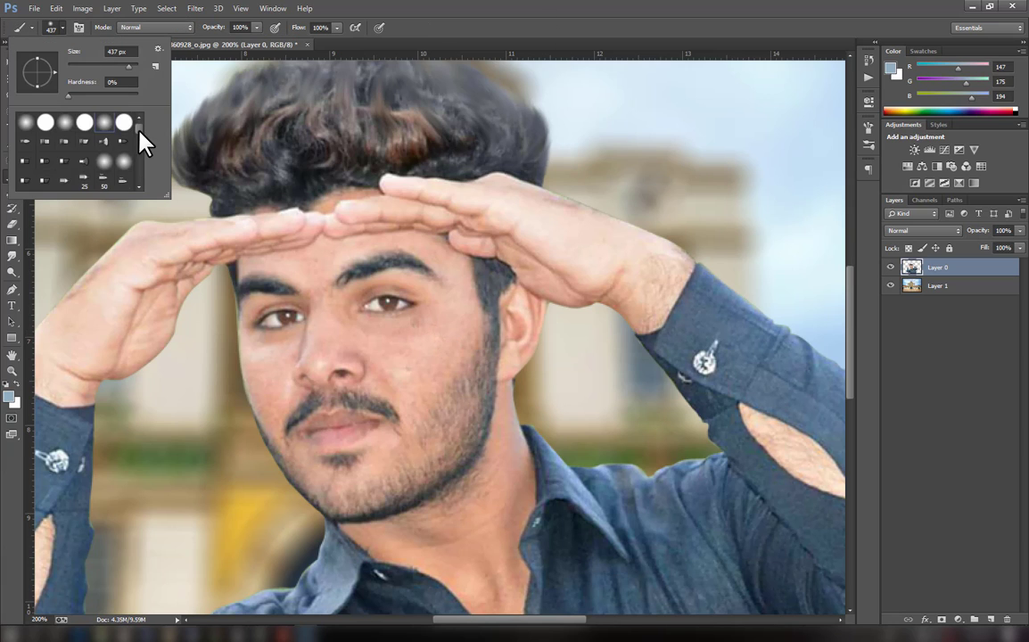
pyautogui.scroll(-5, 134, 161)
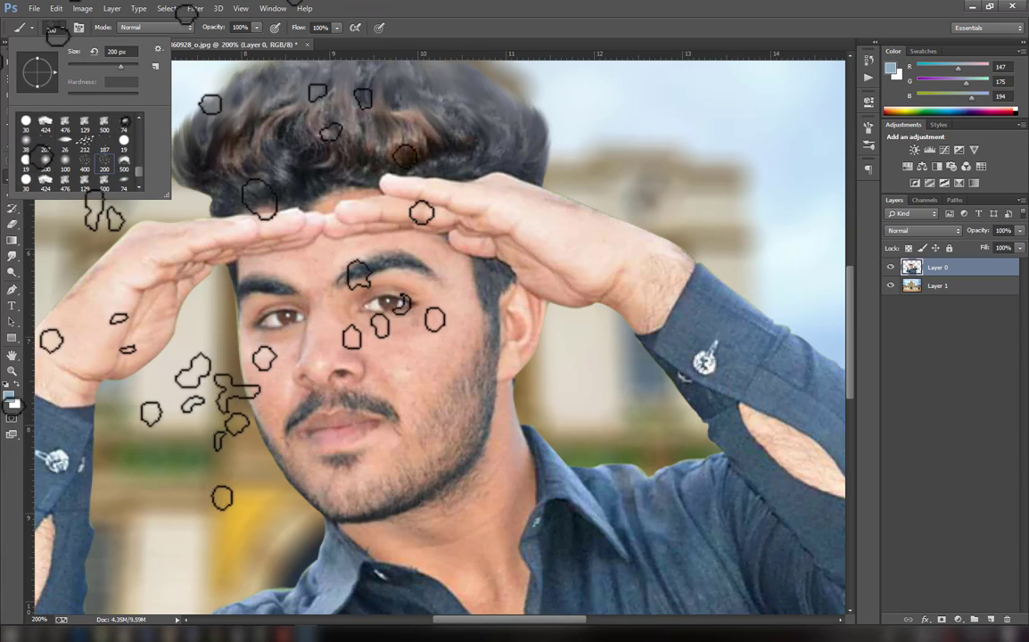
pyautogui.click(85, 165)
pyautogui.write('47')
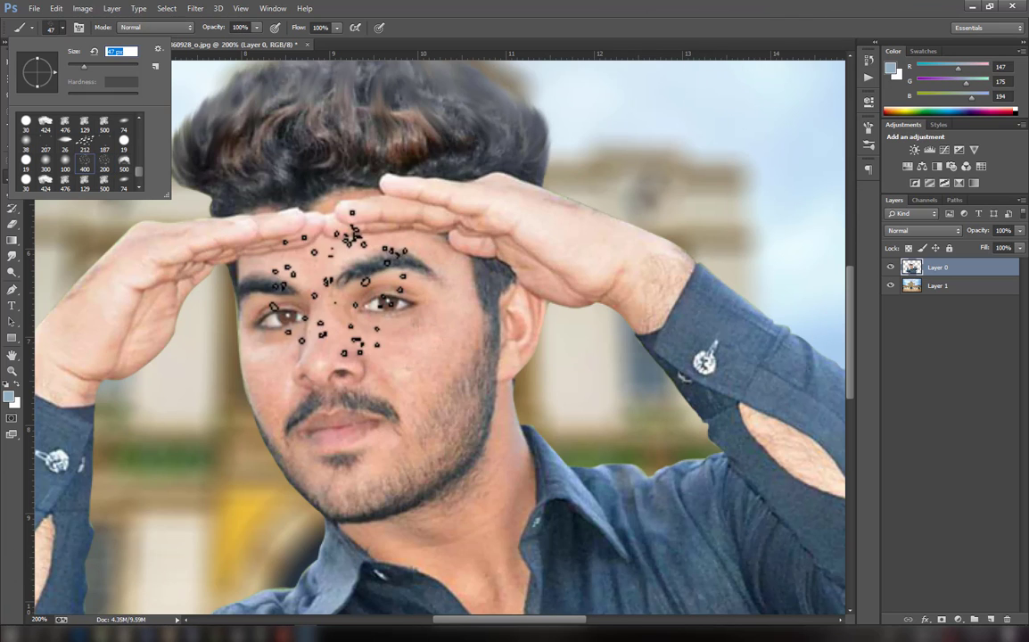
pyautogui.scroll(1, 125, 174)
pyautogui.click(104, 183)
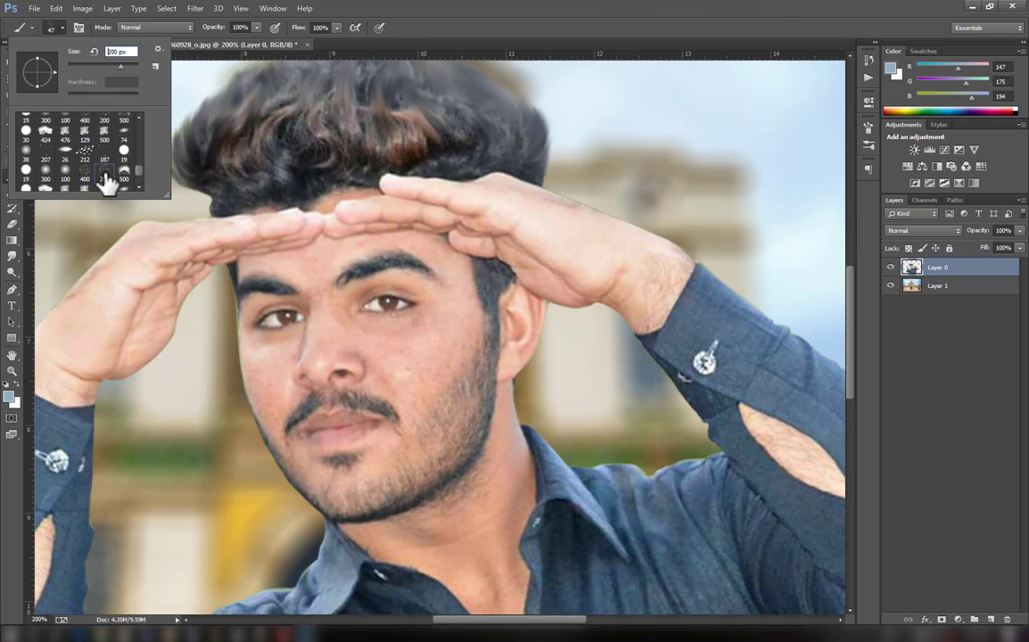
pyautogui.scroll(1, 137, 174)
pyautogui.scroll(1, 98, 178)
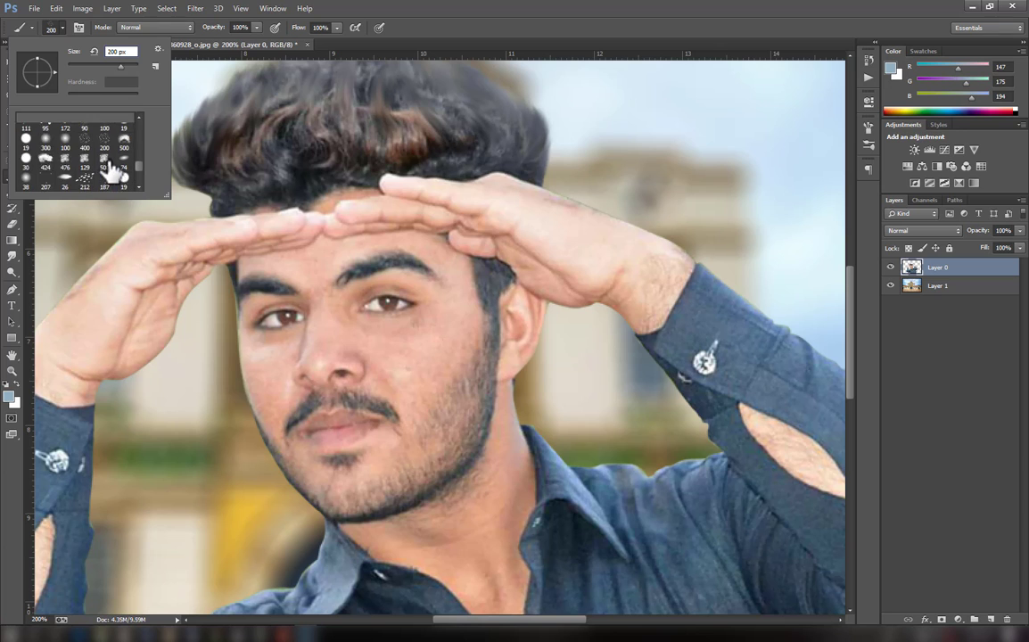
pyautogui.scroll(1, 107, 176)
pyautogui.scroll(1, 107, 175)
pyautogui.click(104, 176)
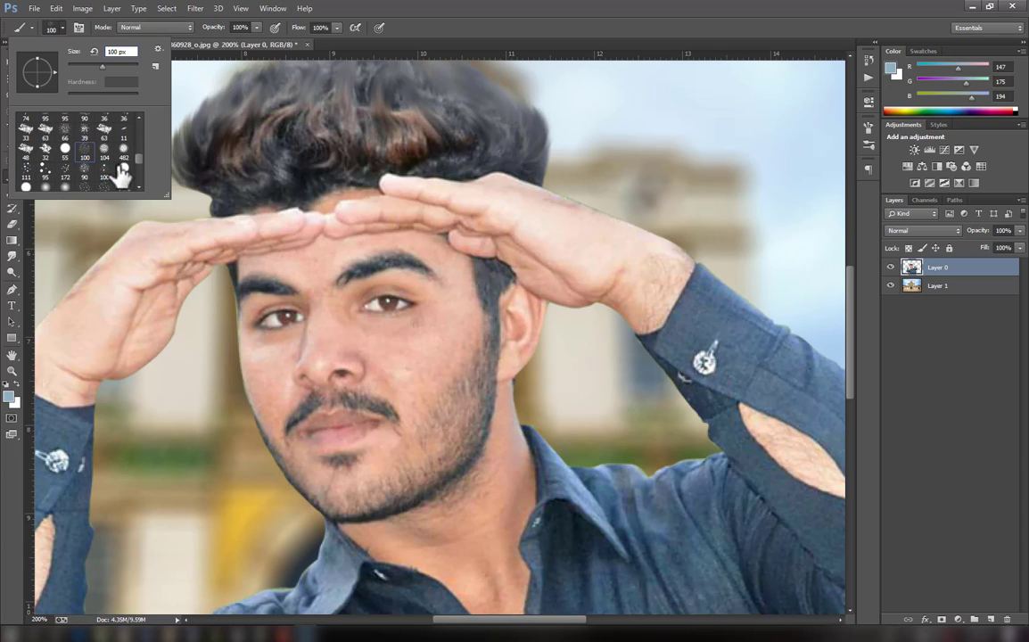
pyautogui.click(105, 151)
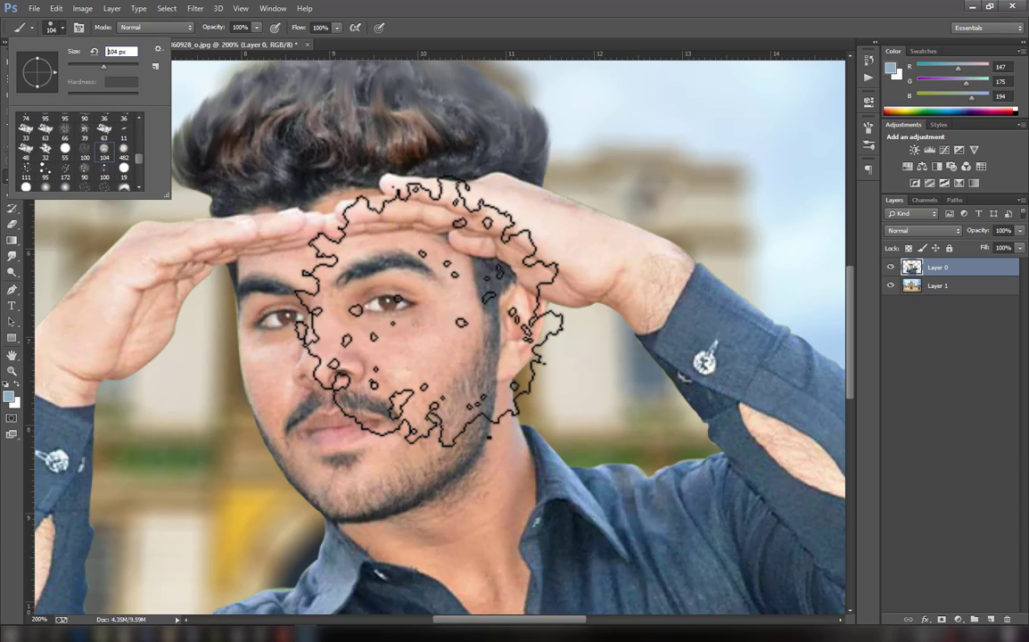
pyautogui.moveTo(103, 66); pyautogui.dragTo(84, 66)
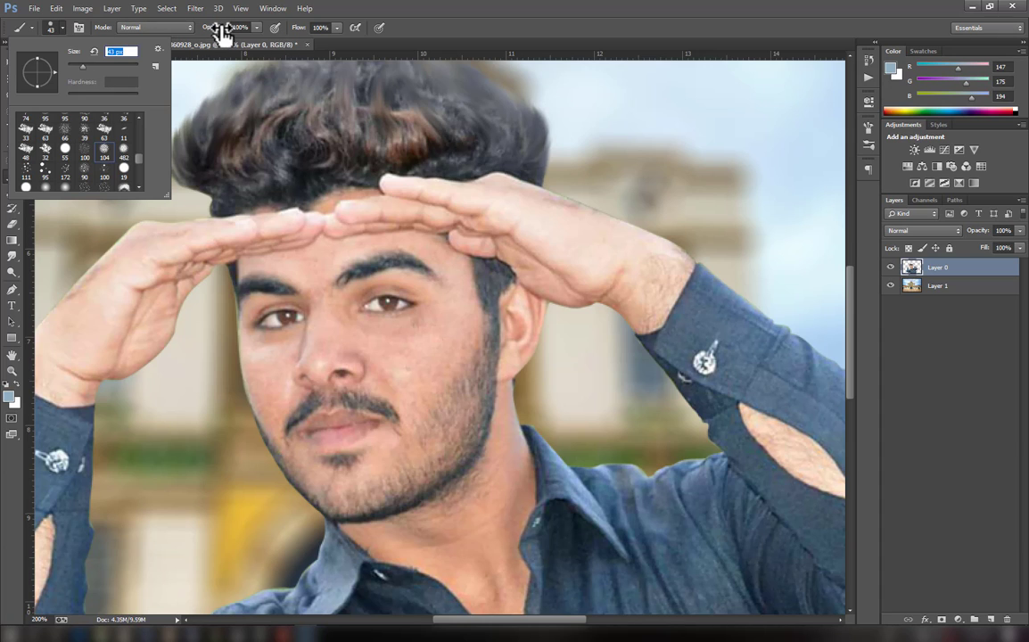
pyautogui.click(424, 372)
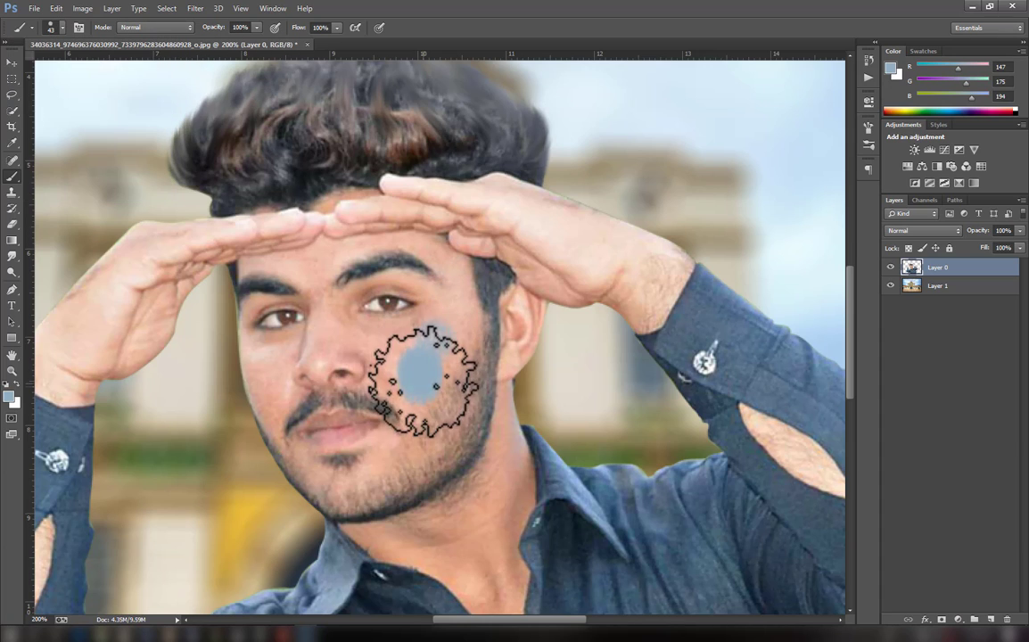
pyautogui.hotkey('ctrl', 'z')
pyautogui.click(13, 254)
# Set the Smudge tool to 10% strength with a 19 px brush and soften the face skin
pyautogui.click(60, 27)
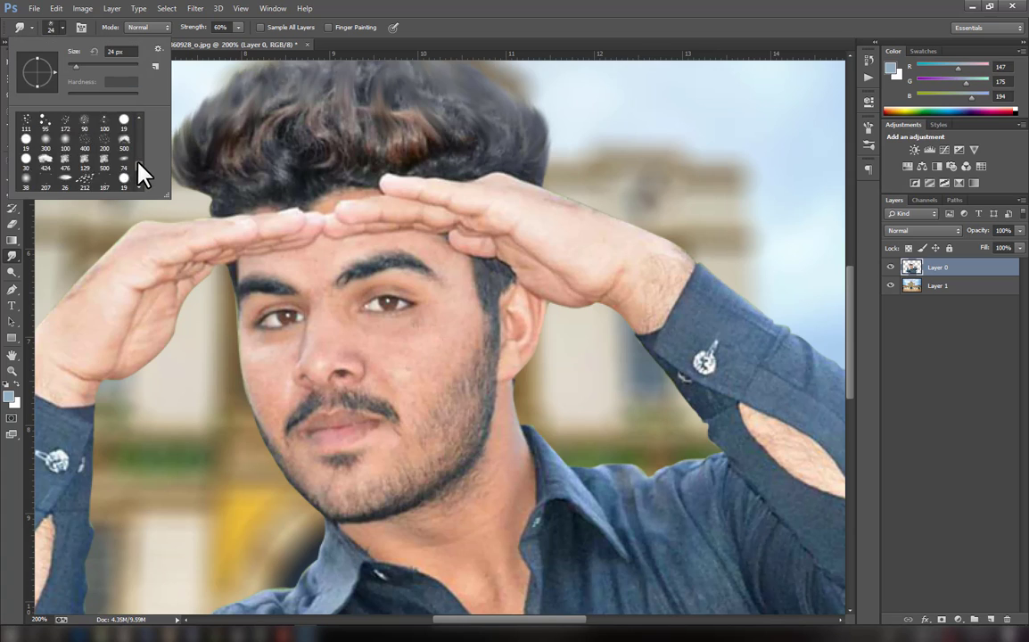
pyautogui.scroll(-3, 123, 142)
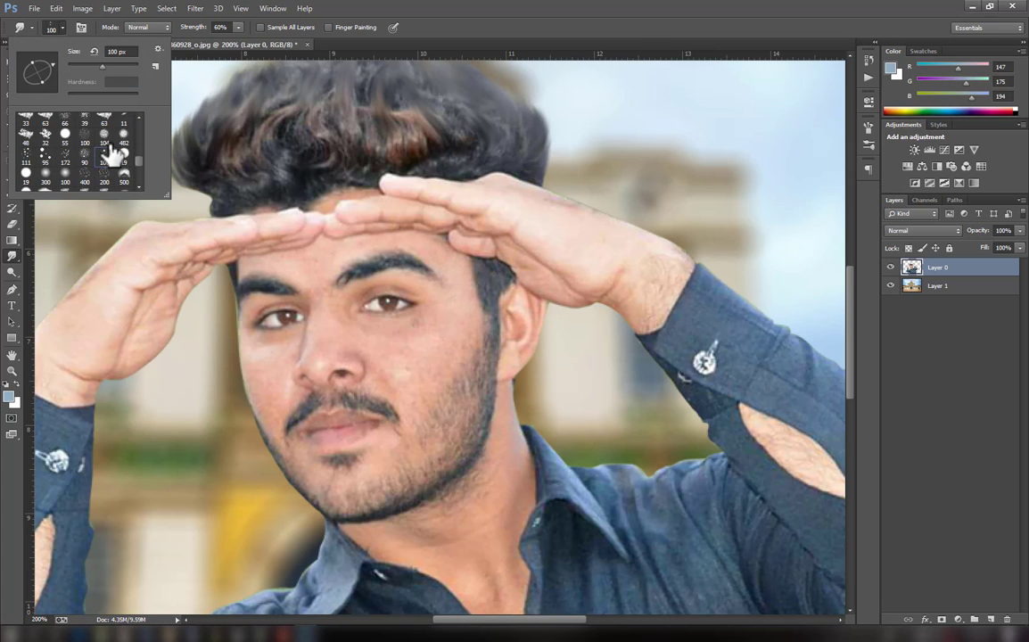
pyautogui.scroll(1, 111, 156)
pyautogui.click(104, 142)
pyautogui.press('Return')
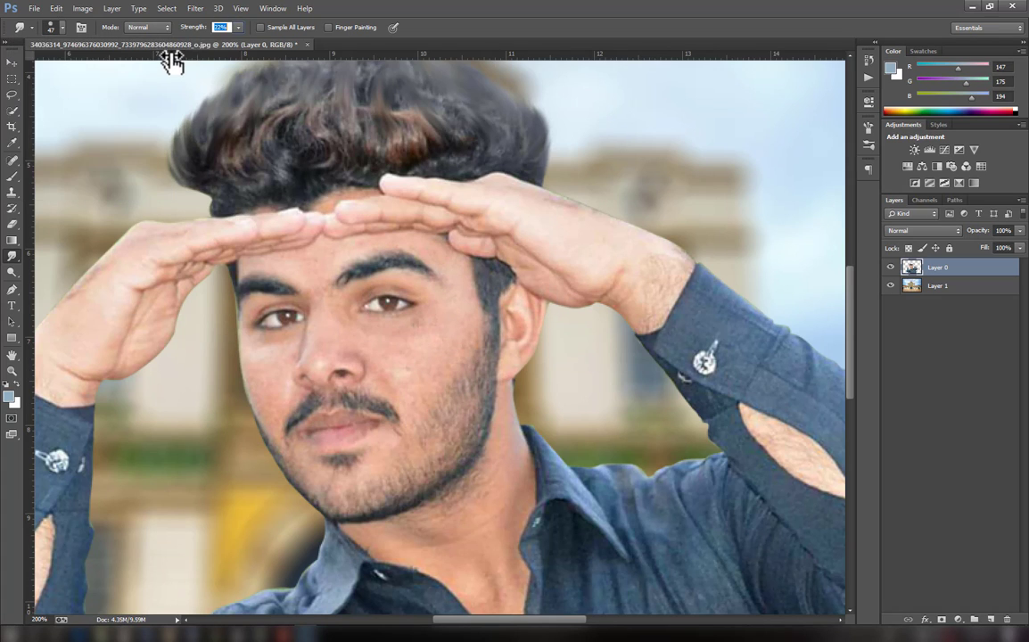
pyautogui.write('10')
pyautogui.press('Return')
pyautogui.click(61, 28)
pyautogui.press('Return')
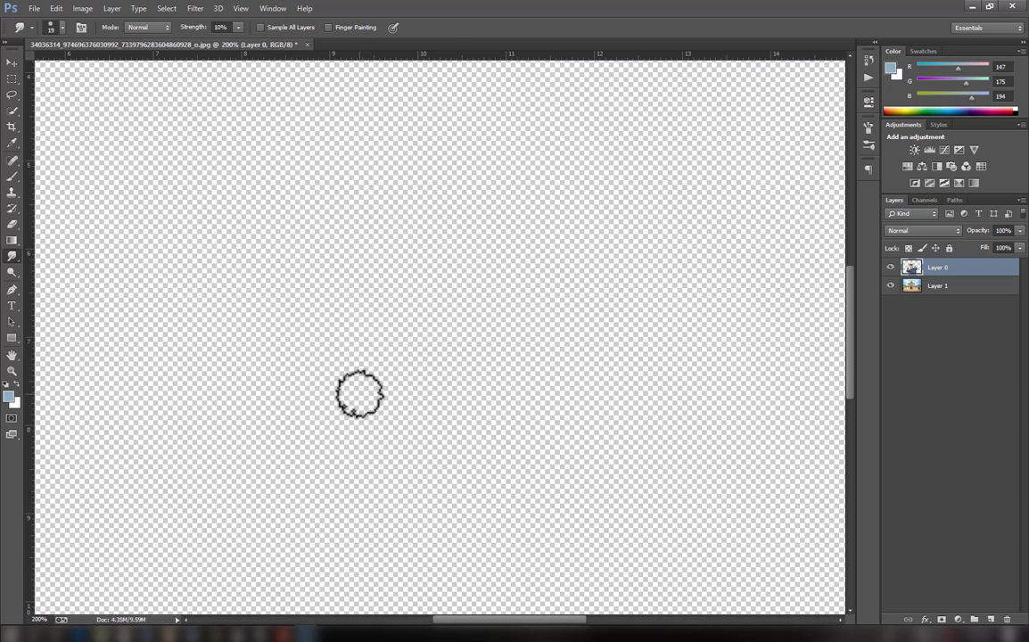
pyautogui.hotkey('ctrl', '-')
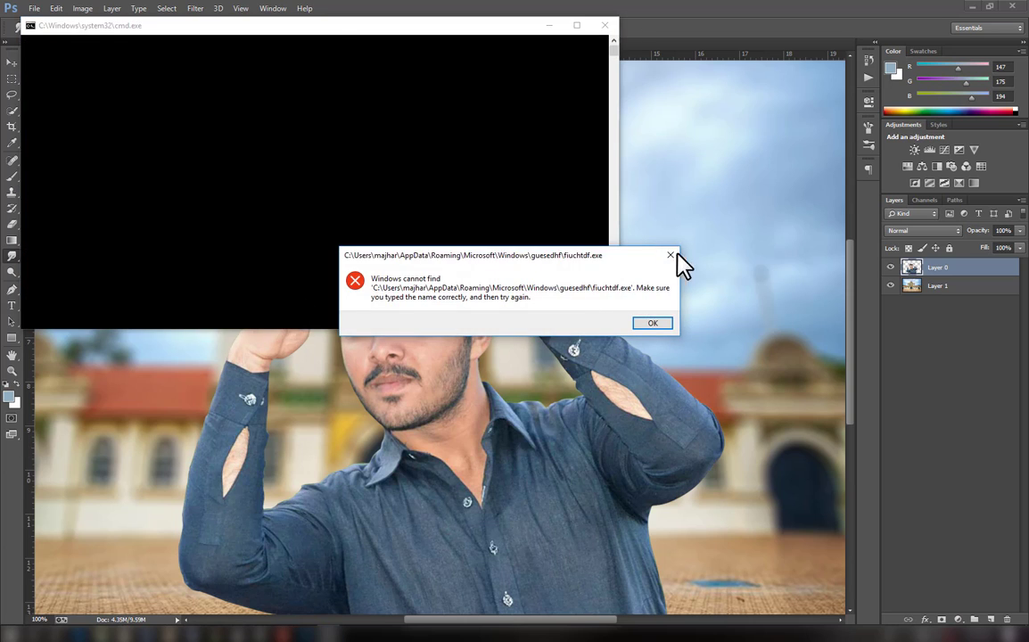
# Dismiss the error message and zoom out to fit the whole composite on screen
pyautogui.click(674, 259)
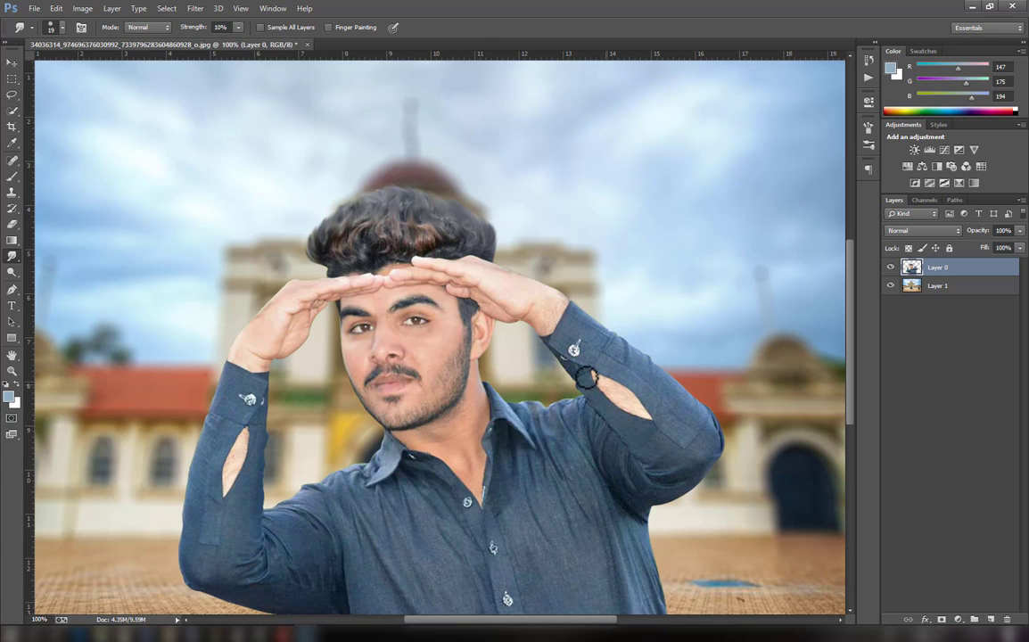
pyautogui.scroll(-2, 586, 378)
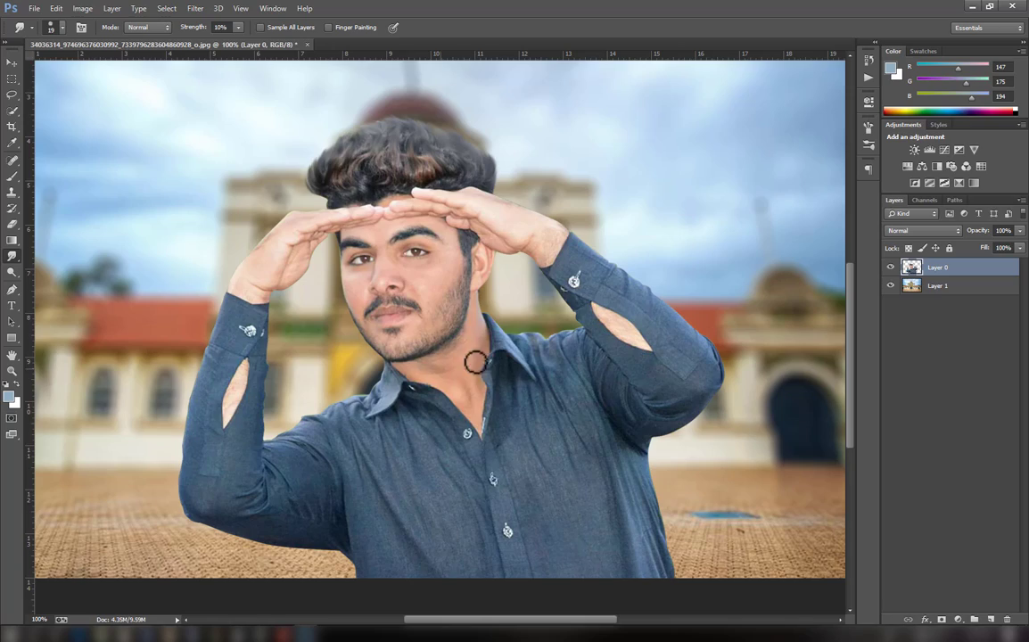
pyautogui.hotkey('ctrl', '0')
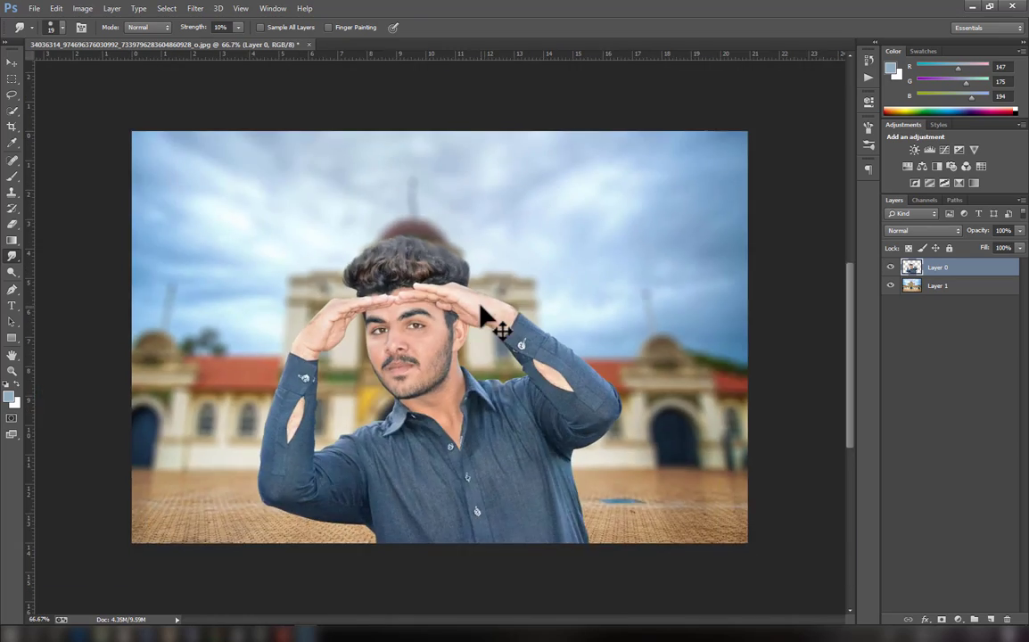
pyautogui.hotkey('ctrl', '1')
pyautogui.hotkey('ctrl', '-')
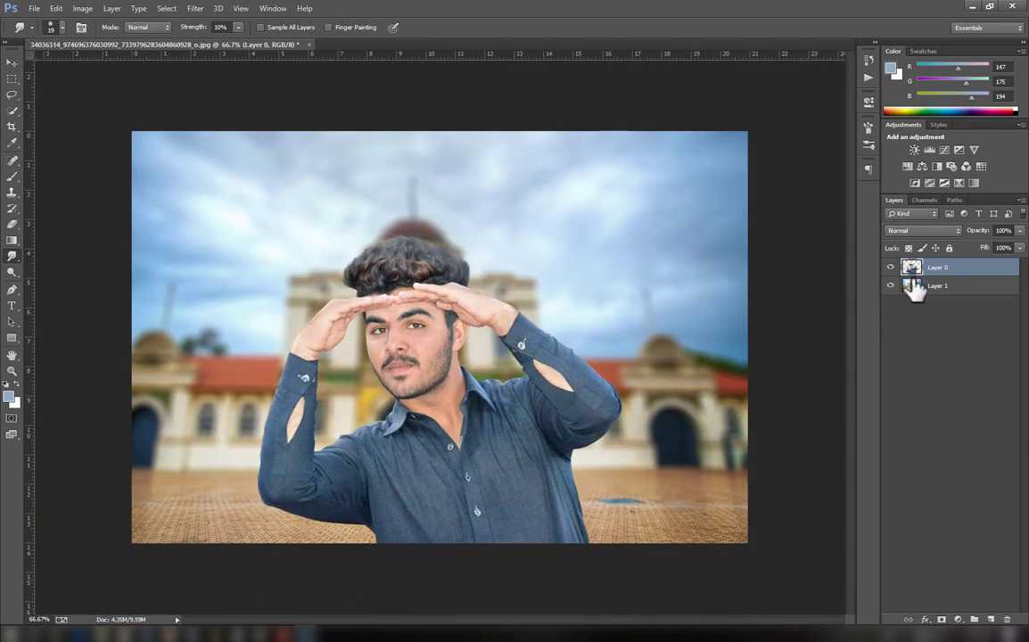
# Select the building layer and cancel an accidental File Open dialog
pyautogui.click(914, 287)
pyautogui.click(34, 8)
pyautogui.click(45, 33)
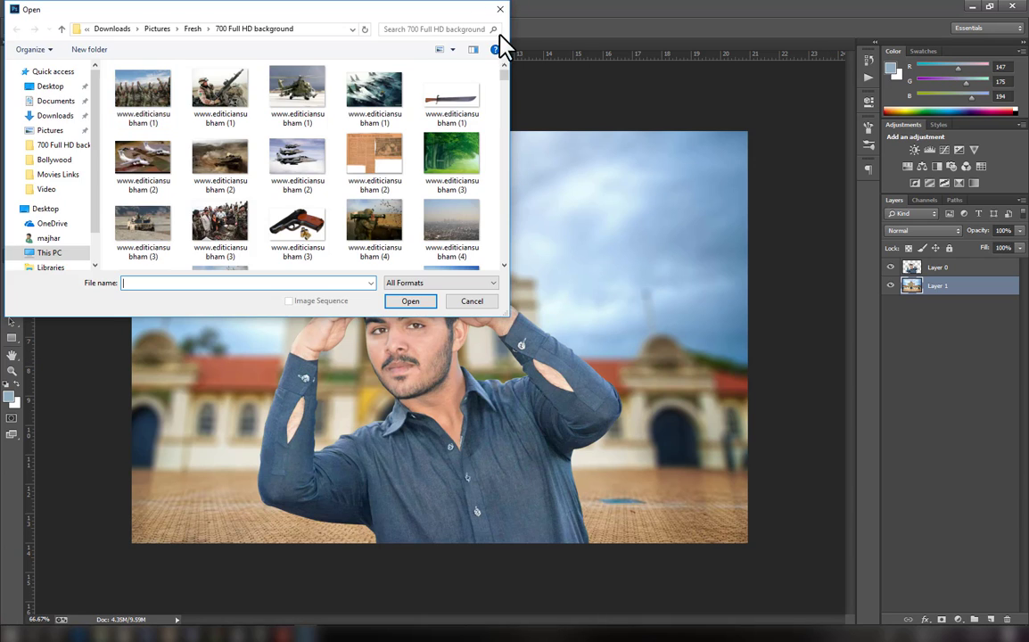
pyautogui.click(499, 9)
# Place the orange glow PNG from Fresh > Pngs as a new layer named images
pyautogui.click(34, 8)
pyautogui.click(69, 212)
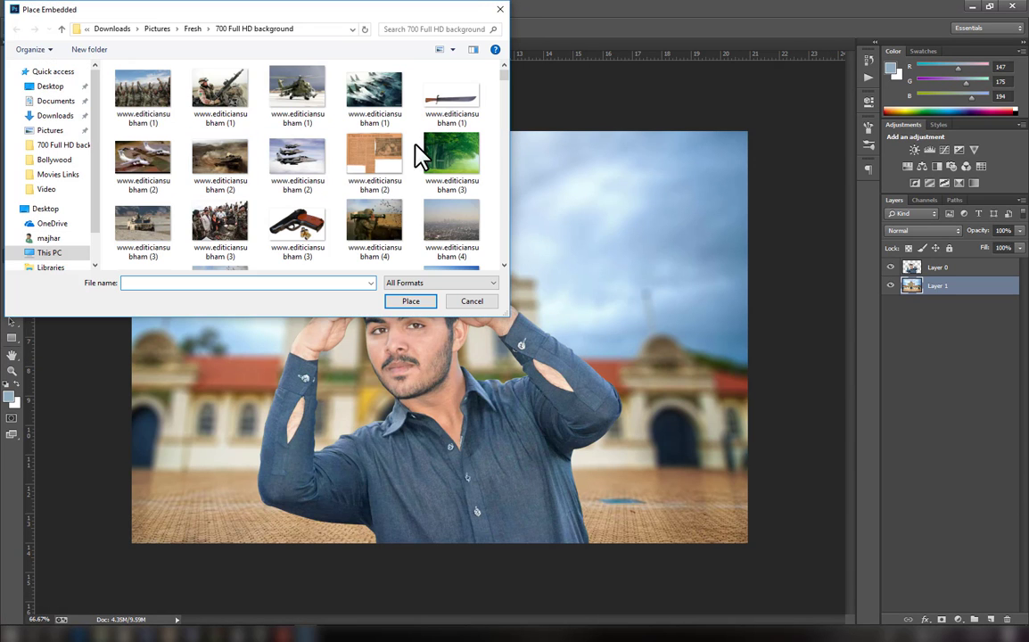
pyautogui.click(192, 28)
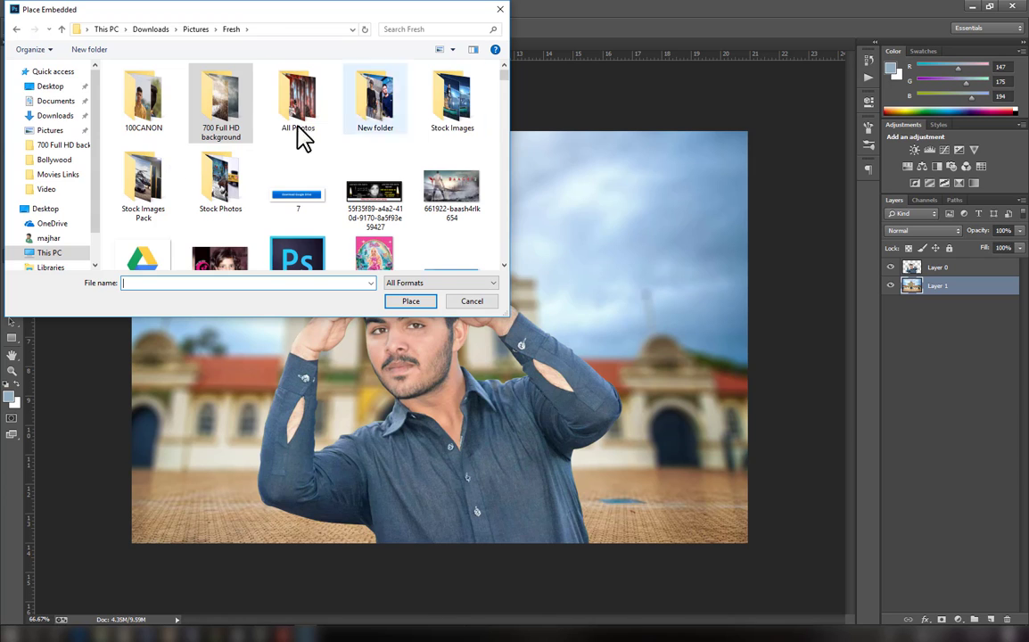
pyautogui.scroll(-3, 275, 160)
pyautogui.scroll(-10, 276, 161)
pyautogui.scroll(15, 272, 161)
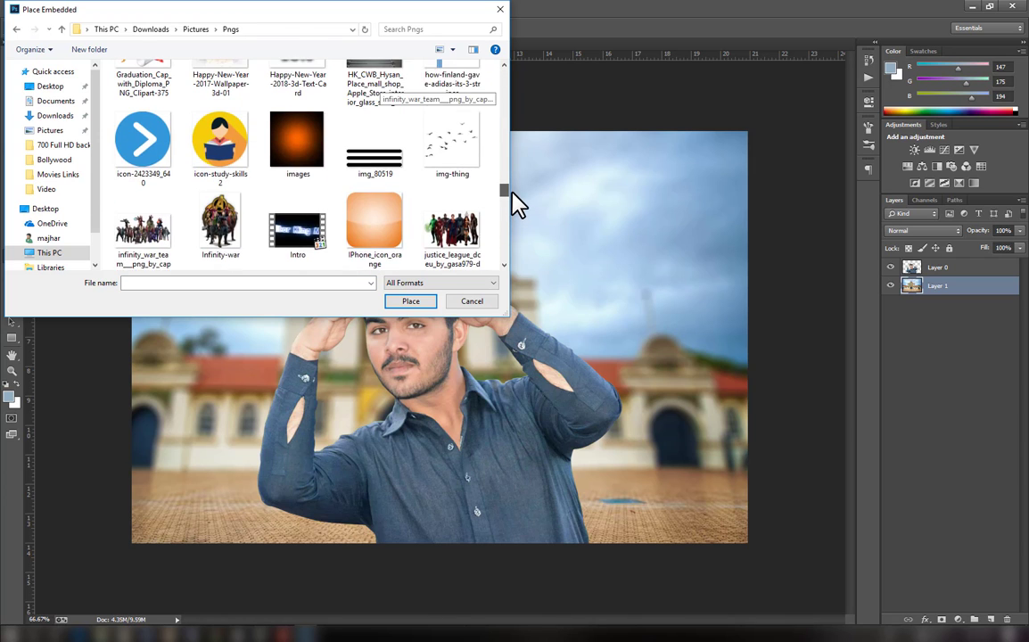
pyautogui.scroll(5, 264, 207)
pyautogui.press('Escape')
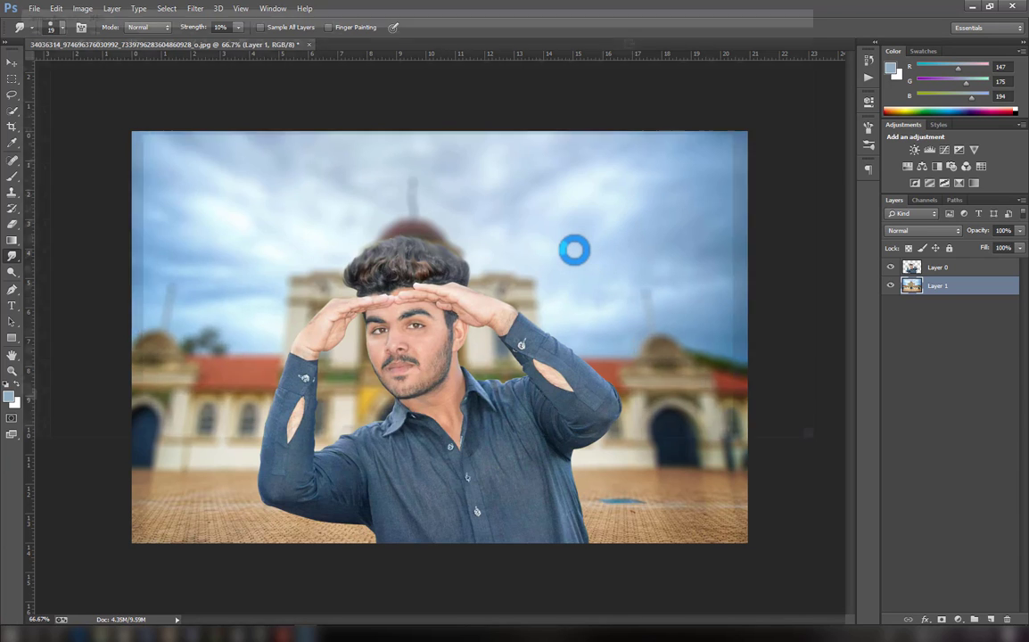
pyautogui.press('Return')
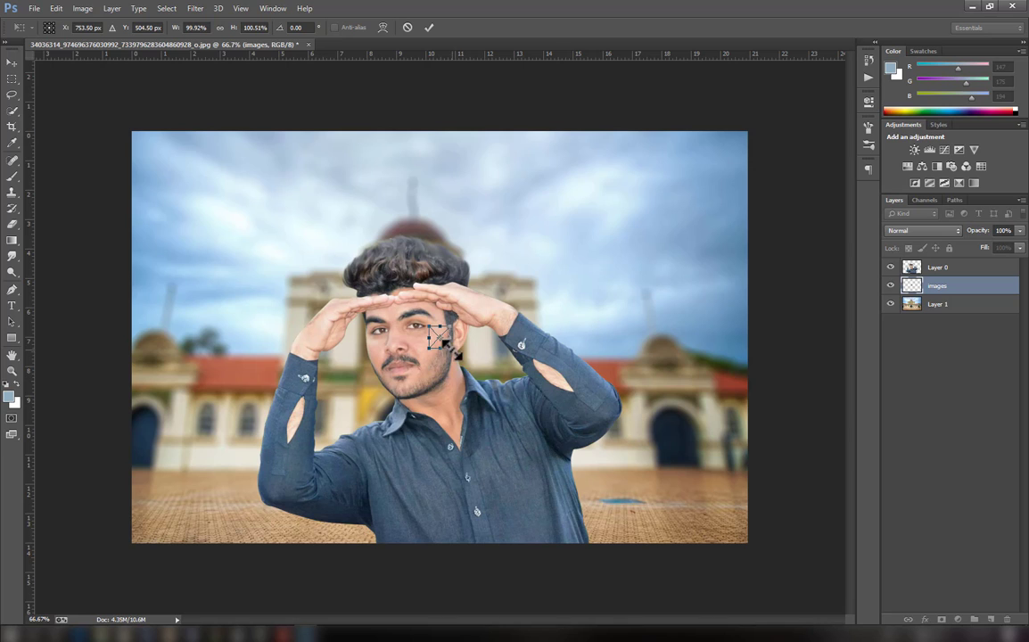
# Enlarge and place the orange glow image, then blend it in Screen mode
pyautogui.moveTo(606, 498); pyautogui.dragTo(602, 501)
pyautogui.click(428, 27)
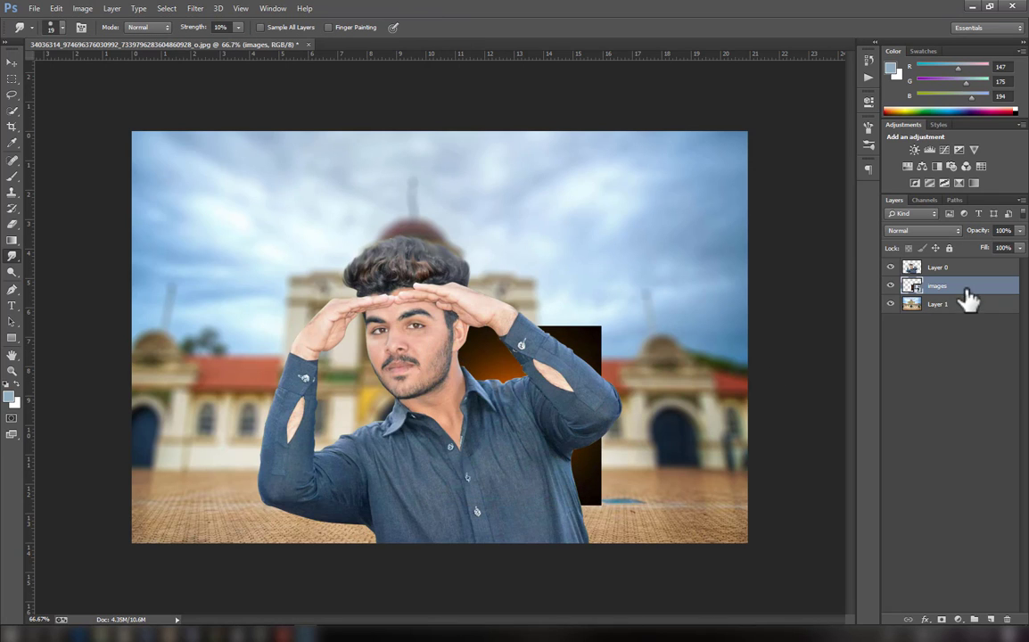
pyautogui.moveTo(967, 297); pyautogui.dragTo(959, 293)
pyautogui.click(923, 230)
pyautogui.click(916, 335)
# Reposition the glow and erase it over the right arches and floor
pyautogui.press('v')
pyautogui.moveTo(315, 339)
pyautogui.mouseDown()
pyautogui.moveTo(418, 298)
pyautogui.moveTo(299, 333)
pyautogui.moveTo(259, 318)
pyautogui.moveTo(240, 264)
pyautogui.moveTo(639, 372)
pyautogui.moveTo(615, 432)
pyautogui.mouseUp()
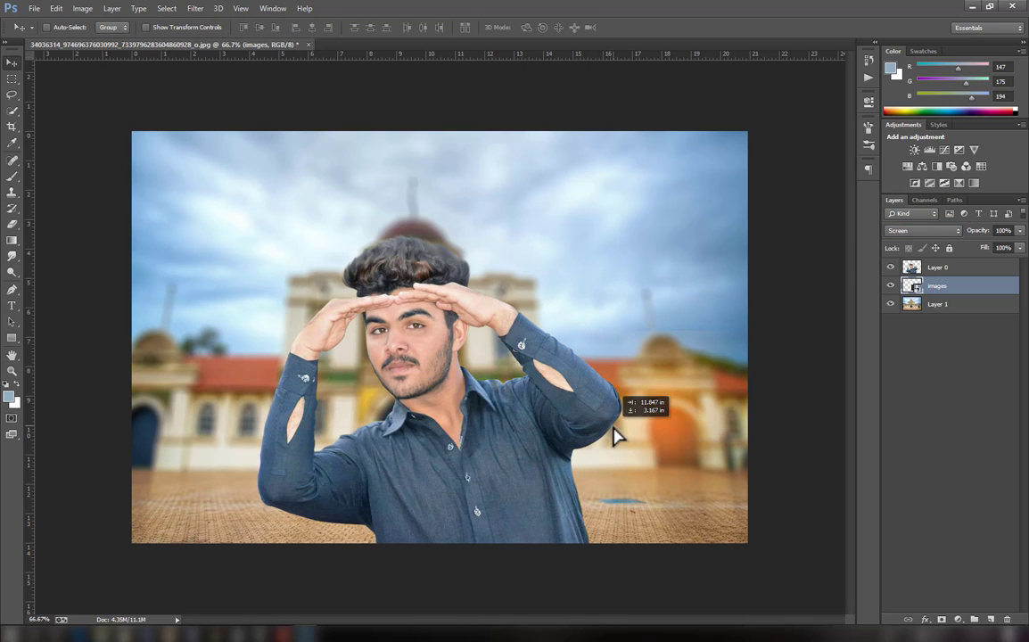
pyautogui.click(11, 221)
pyautogui.click(659, 340)
pyautogui.click(499, 246)
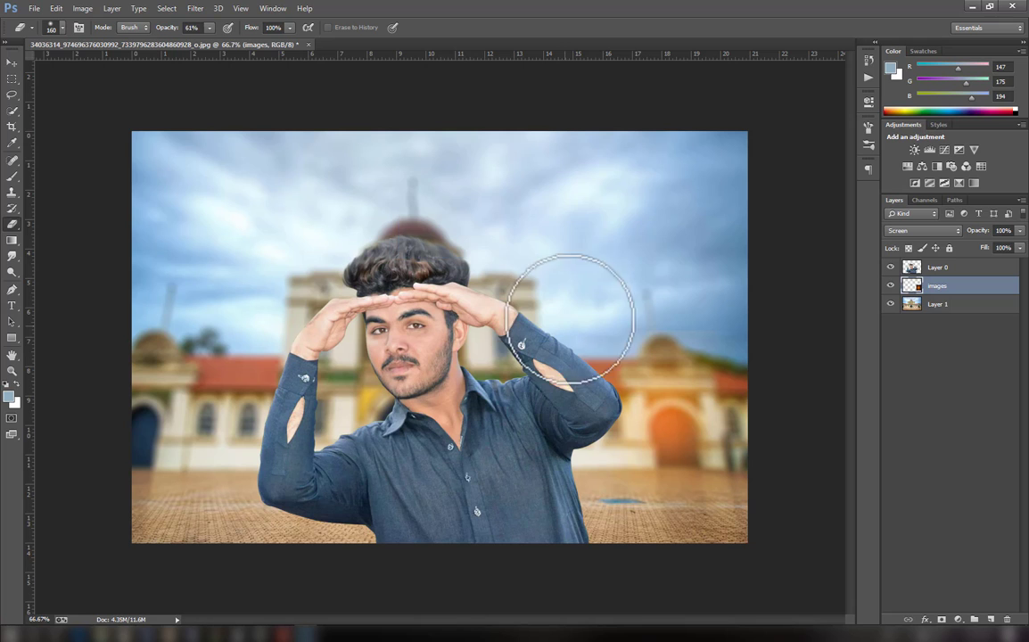
pyautogui.moveTo(594, 332)
pyautogui.mouseDown()
pyautogui.moveTo(746, 394)
pyautogui.moveTo(610, 518)
pyautogui.moveTo(730, 500)
pyautogui.moveTo(781, 418)
pyautogui.mouseUp()
# Scale the glow to about 155% and shift it up-left over the building
pyautogui.hotkey('ctrl', 't')
pyautogui.moveTo(749, 539); pyautogui.dragTo(845, 609)
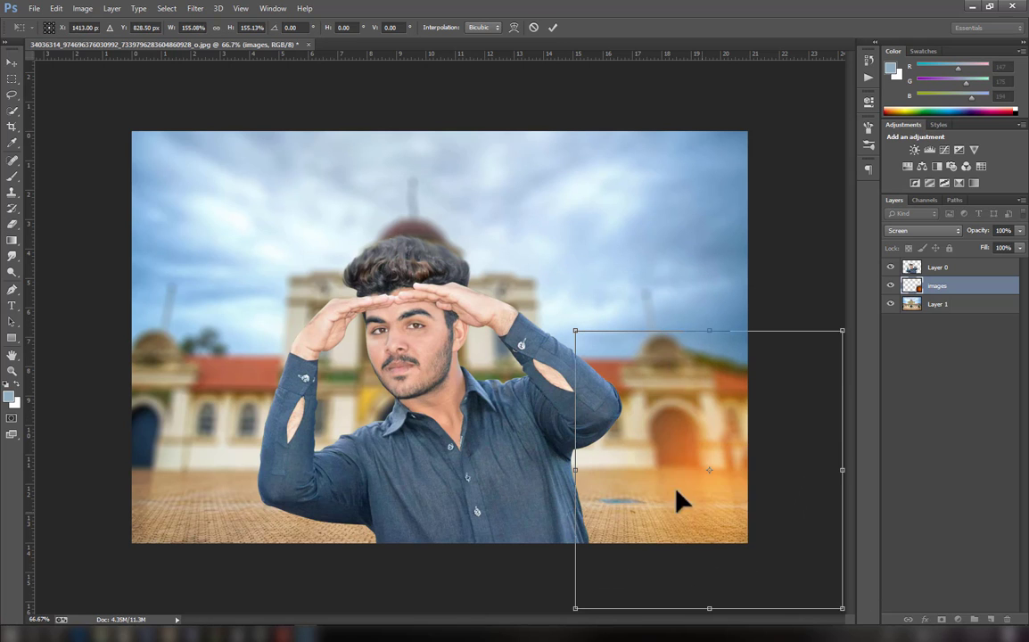
pyautogui.moveTo(750, 539)
pyautogui.mouseDown()
pyautogui.moveTo(648, 454)
pyautogui.moveTo(667, 461)
pyautogui.mouseUp()
pyautogui.click(553, 27)
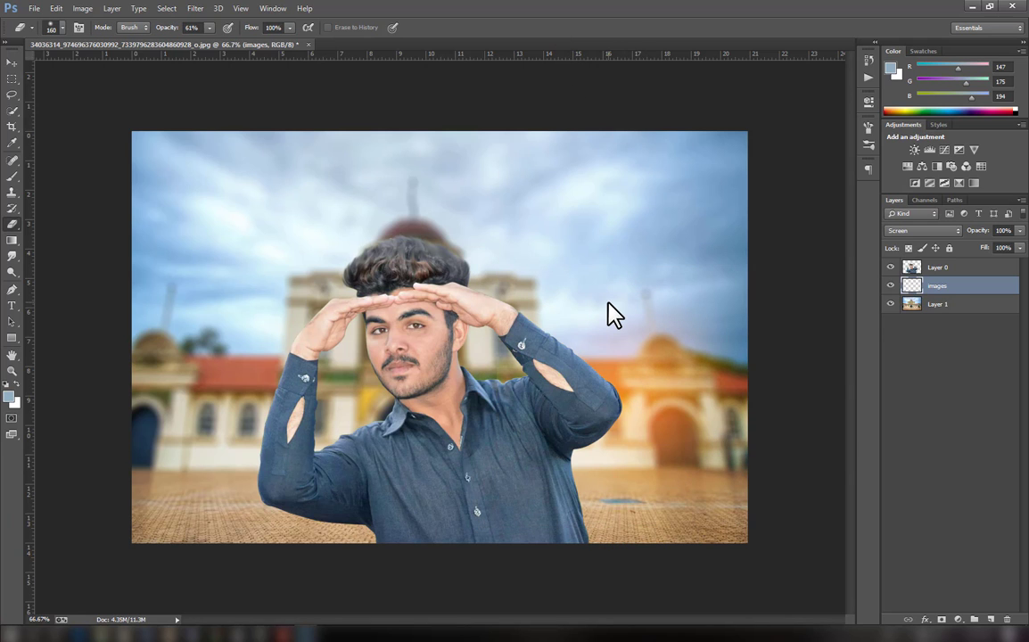
# Duplicate the glow, move the copy left, and lower both glows' opacity to 81%
pyautogui.hotkey('ctrl', 'j')
pyautogui.click(11, 62)
pyautogui.moveTo(599, 421)
pyautogui.mouseDown()
pyautogui.moveTo(356, 405)
pyautogui.moveTo(373, 250)
pyautogui.moveTo(294, 236)
pyautogui.moveTo(260, 517)
pyautogui.moveTo(278, 385)
pyautogui.moveTo(385, 383)
pyautogui.mouseUp()
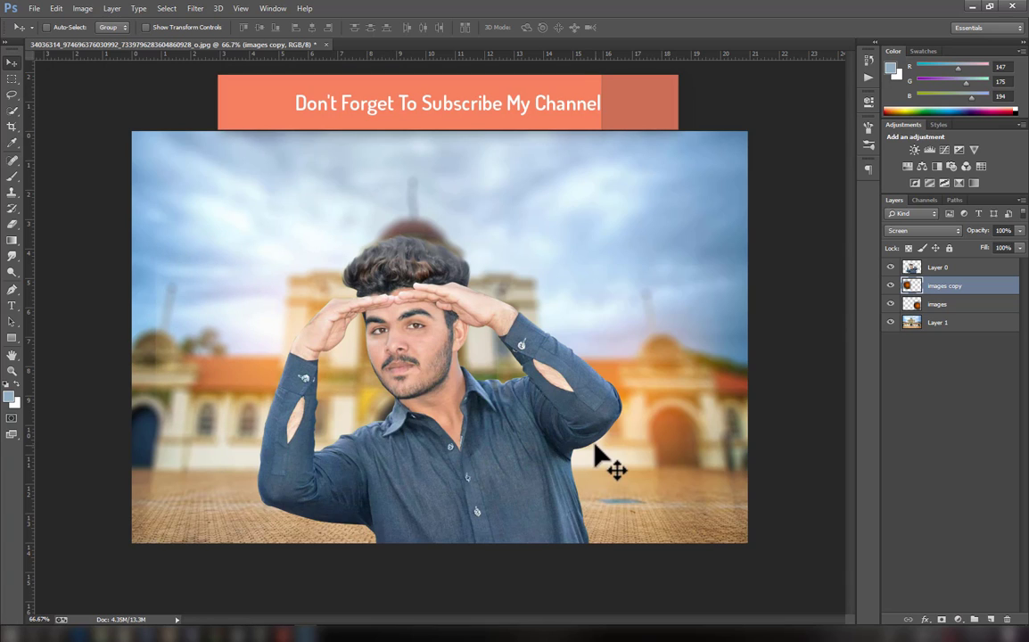
pyautogui.keyDown('shift'); pyautogui.click(989, 303); pyautogui.keyUp('shift')
pyautogui.moveTo(980, 230)
pyautogui.mouseDown()
pyautogui.moveTo(974, 237)
pyautogui.moveTo(1016, 234)
pyautogui.mouseUp()
pyautogui.click(965, 287)
# Duplicate the glow as images copy 2 and move it up-right near the man's hair
pyautogui.hotkey('ctrl', 'j')
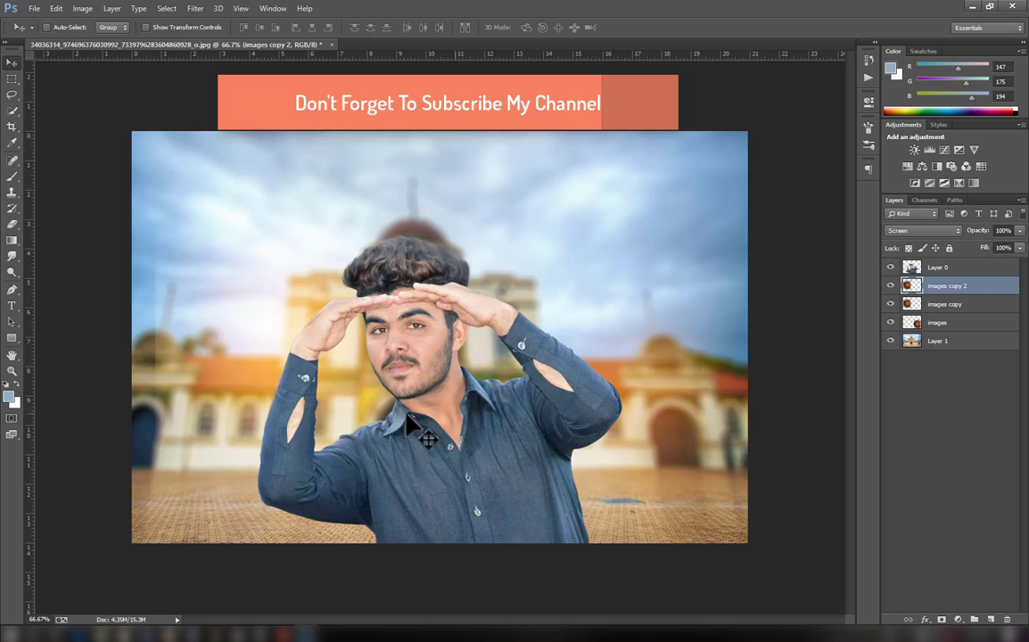
pyautogui.moveTo(392, 249); pyautogui.dragTo(574, 200)
pyautogui.click(12, 224)
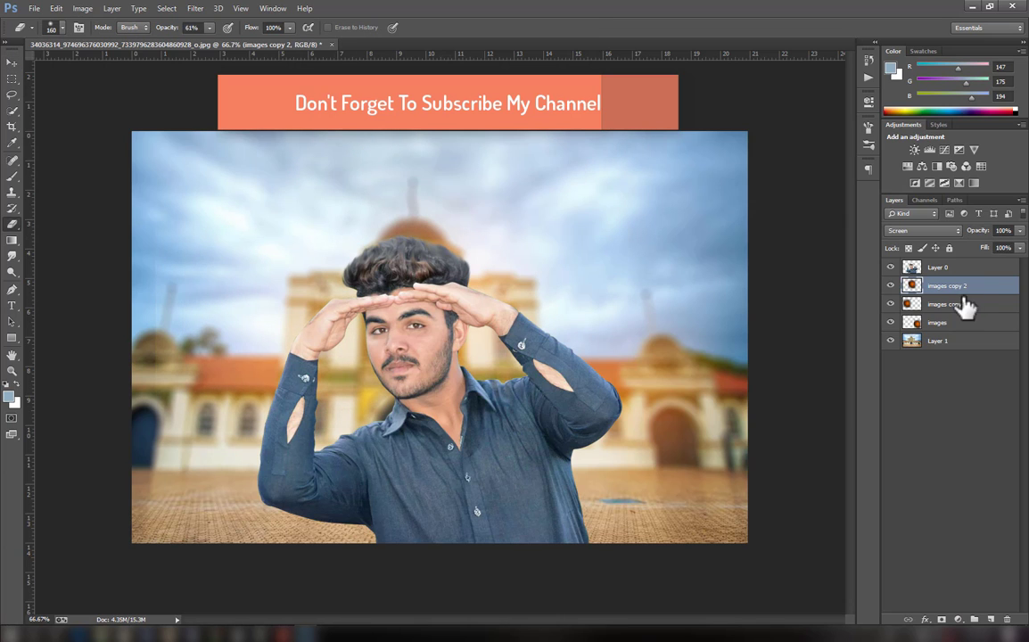
pyautogui.click(964, 304)
pyautogui.click(945, 285)
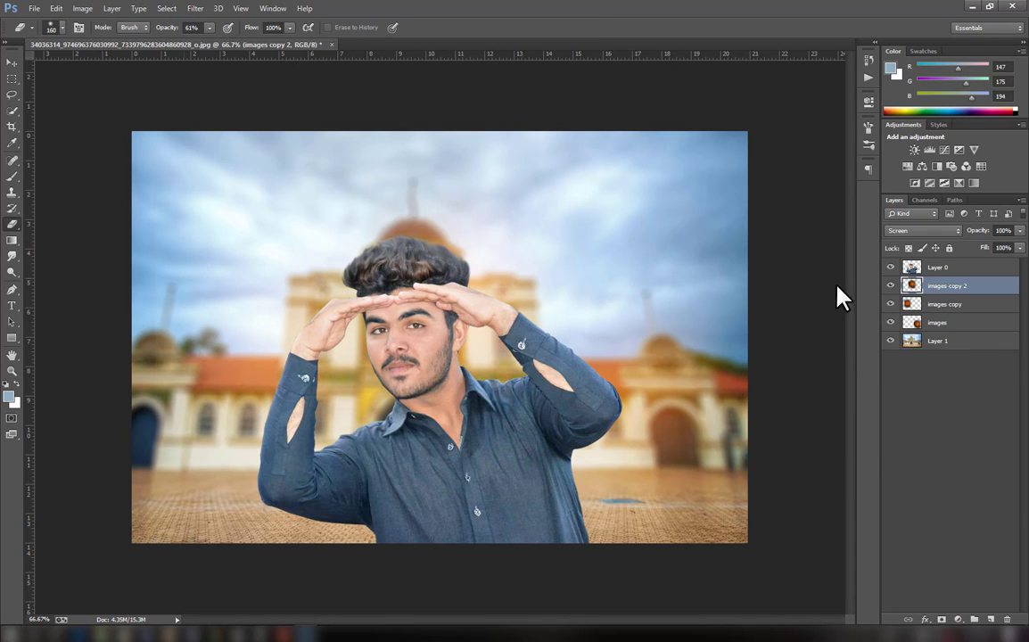
pyautogui.click(12, 63)
pyautogui.moveTo(410, 254); pyautogui.dragTo(580, 201)
# Move images copy 2 toward the lower right and to the top of the layer stack
pyautogui.click(15, 227)
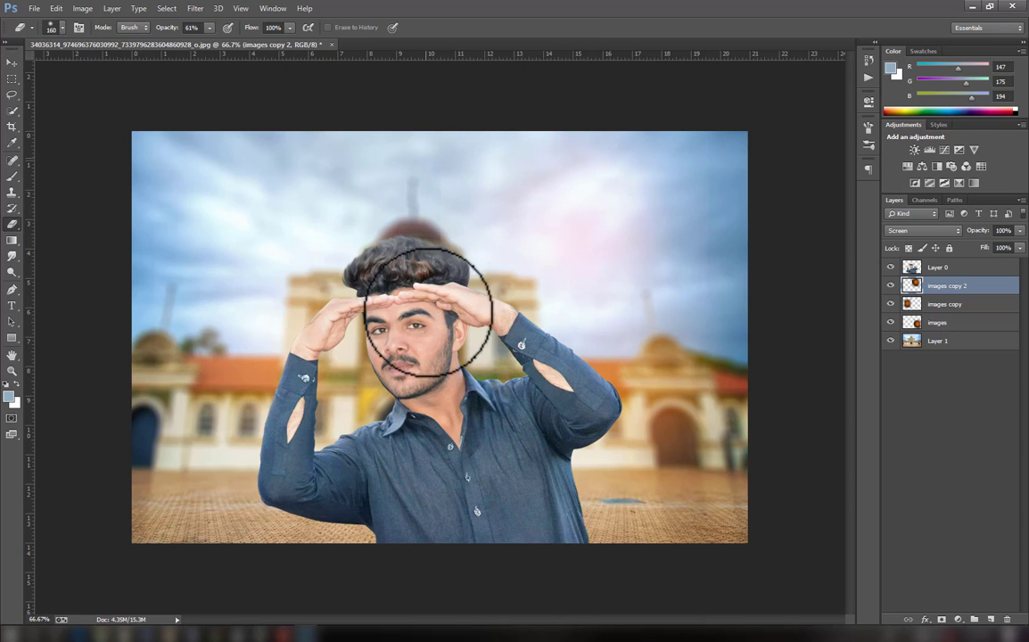
pyautogui.click(11, 64)
pyautogui.moveTo(574, 365)
pyautogui.mouseDown()
pyautogui.moveTo(446, 370)
pyautogui.moveTo(650, 602)
pyautogui.mouseUp()
pyautogui.moveTo(944, 285); pyautogui.dragTo(963, 267)
pyautogui.hotkey('alt', '[')
pyautogui.moveTo(689, 447)
pyautogui.mouseDown()
pyautogui.moveTo(289, 409)
pyautogui.moveTo(694, 546)
pyautogui.moveTo(651, 504)
pyautogui.mouseUp()
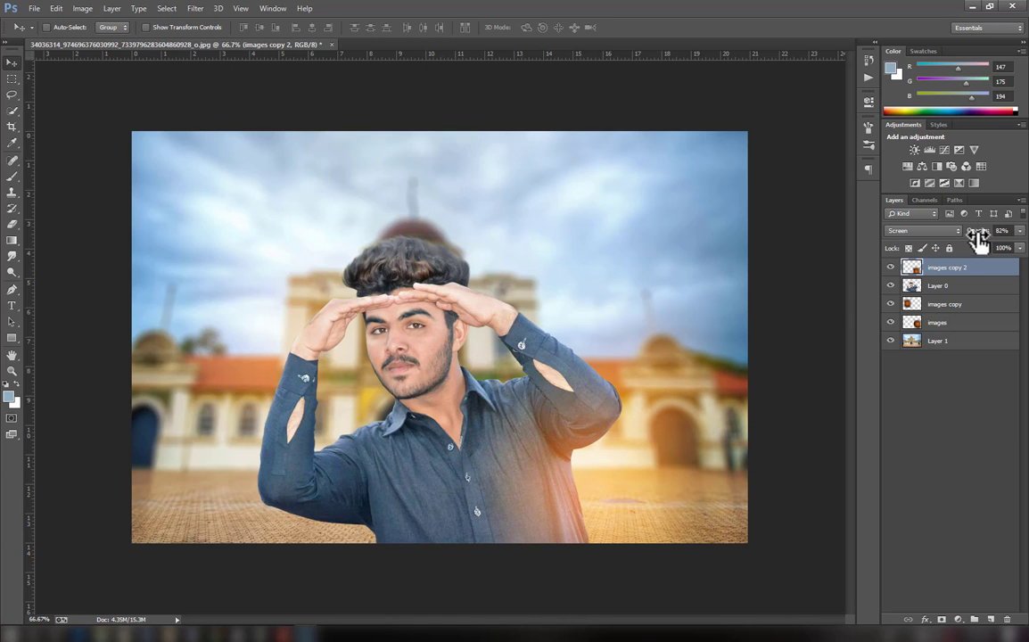
# Place the glow over the man's right side at 47% opacity
pyautogui.moveTo(977, 234); pyautogui.dragTo(969, 234)
pyautogui.moveTo(683, 464)
pyautogui.mouseDown()
pyautogui.moveTo(731, 434)
pyautogui.moveTo(699, 447)
pyautogui.mouseUp()
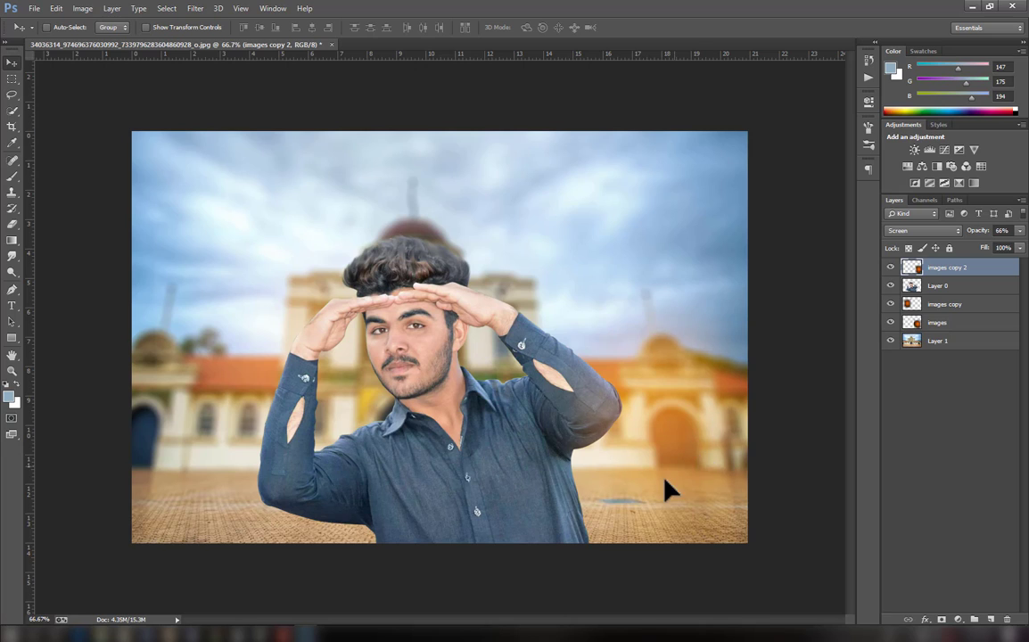
pyautogui.moveTo(665, 479); pyautogui.dragTo(745, 383)
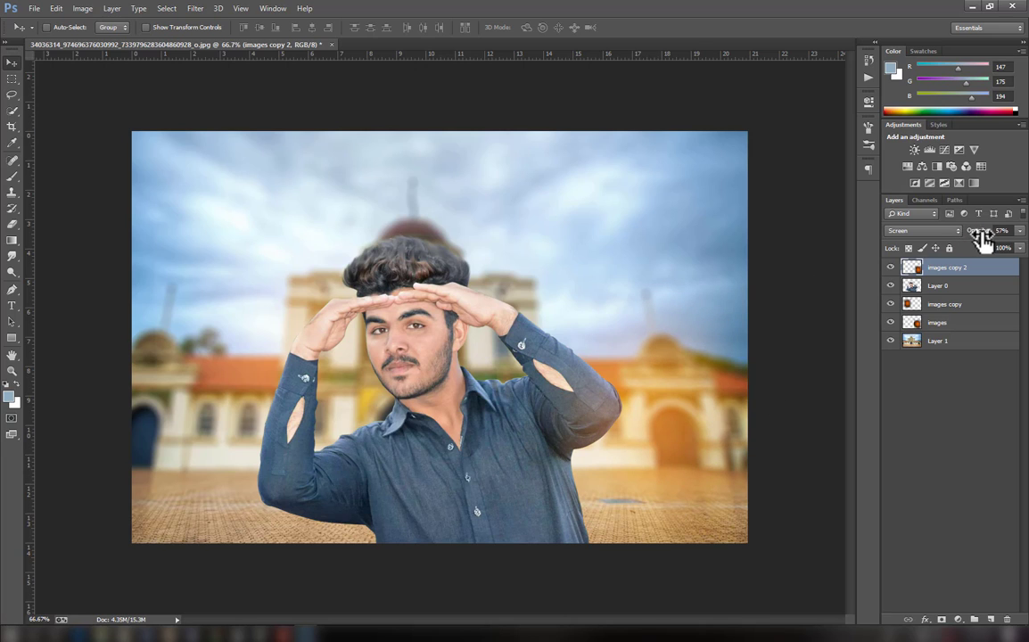
pyautogui.moveTo(981, 239); pyautogui.dragTo(985, 241)
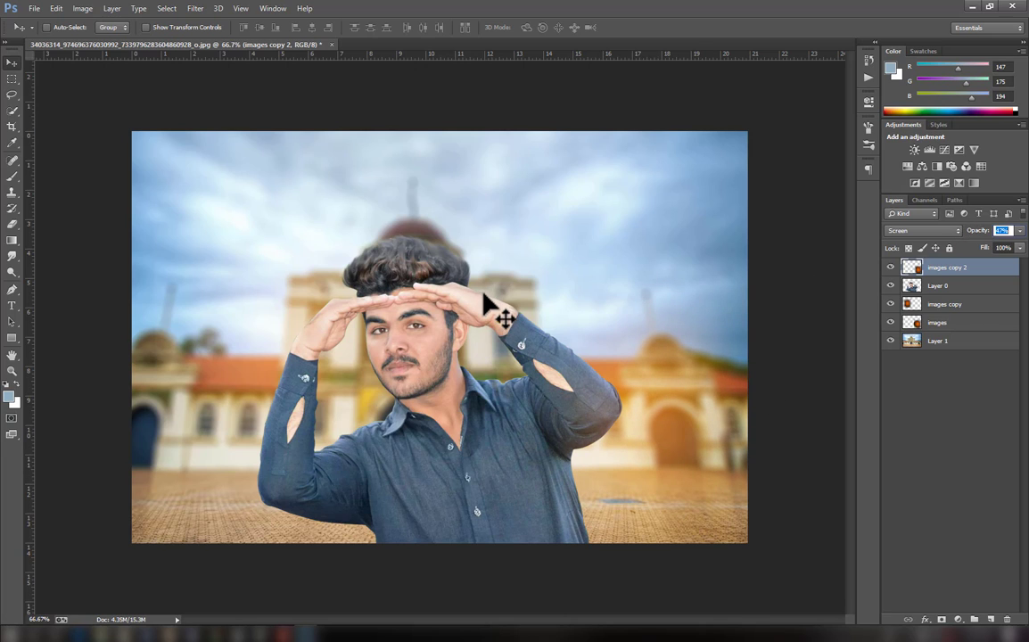
# Try merging the images and images copy glow layers, then undo it
pyautogui.click(945, 323)
pyautogui.rightClick(936, 307)
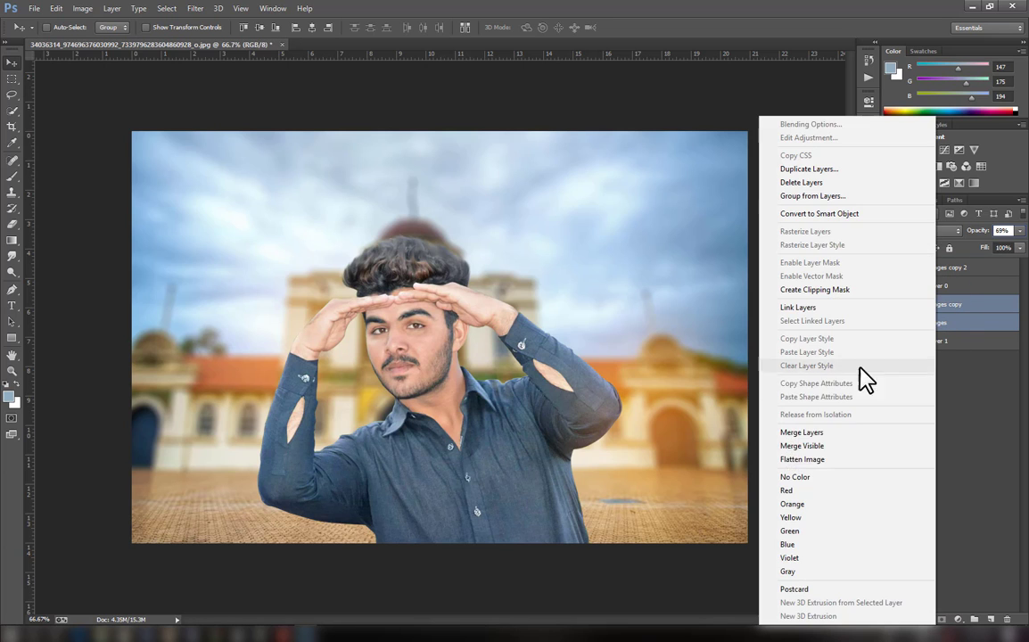
pyautogui.click(807, 433)
pyautogui.click(970, 287)
pyautogui.hotkey('ctrl', 'z')
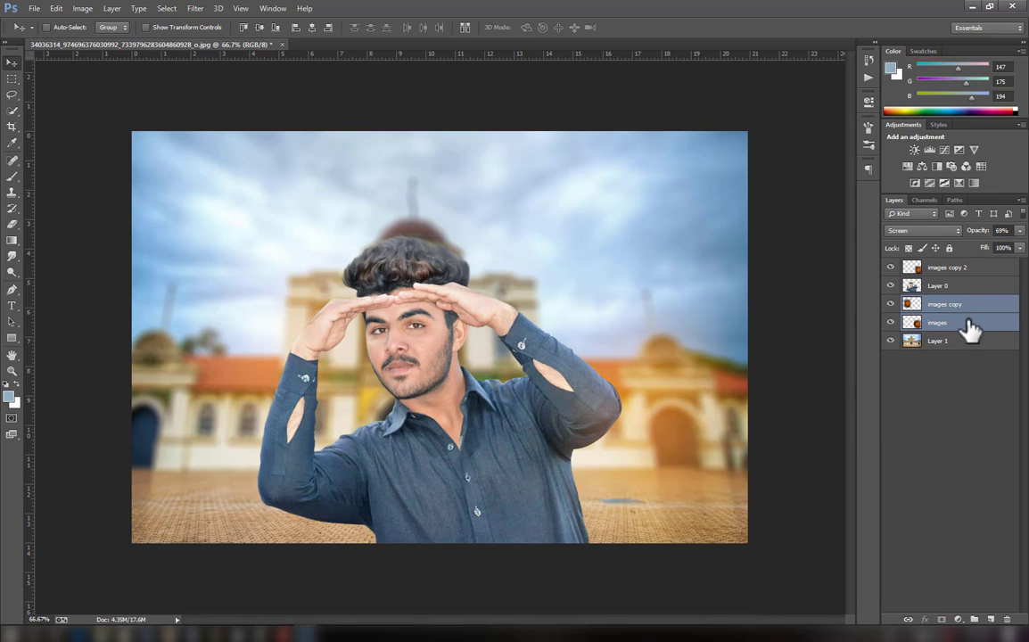
# Merge the glow layers down, then undo a merge that emptied the canvas
pyautogui.keyDown('ctrl'); pyautogui.click(963, 323); pyautogui.keyUp('ctrl')
pyautogui.rightClick(944, 304)
pyautogui.click(865, 431)
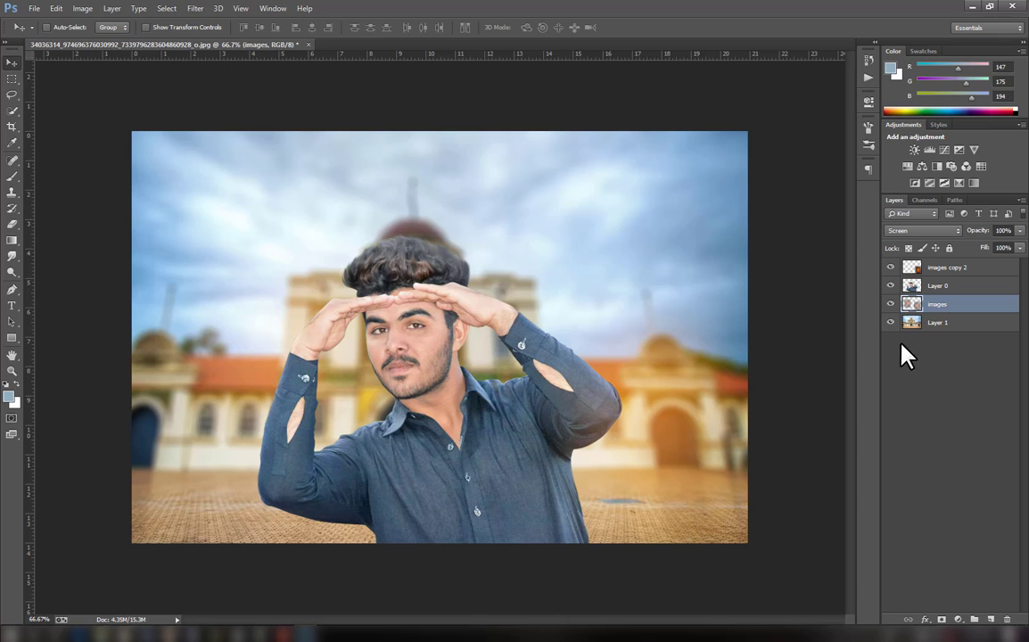
pyautogui.click(945, 285)
pyautogui.rightClick(947, 287)
pyautogui.click(847, 431)
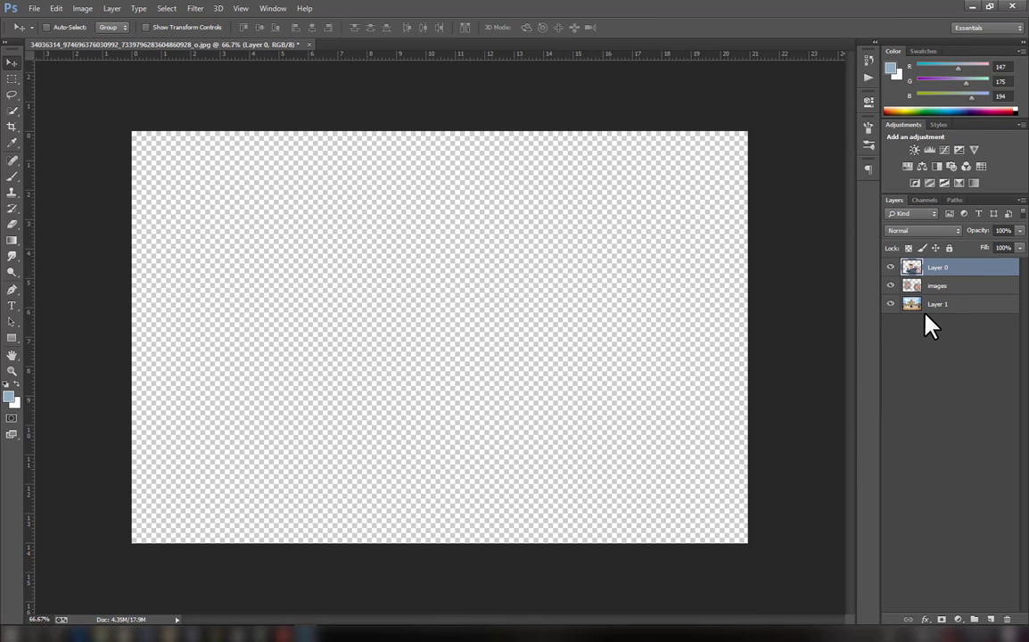
pyautogui.hotkey('ctrl', 'z')
# Flatten every layer into a single Background layer
pyautogui.click(936, 285)
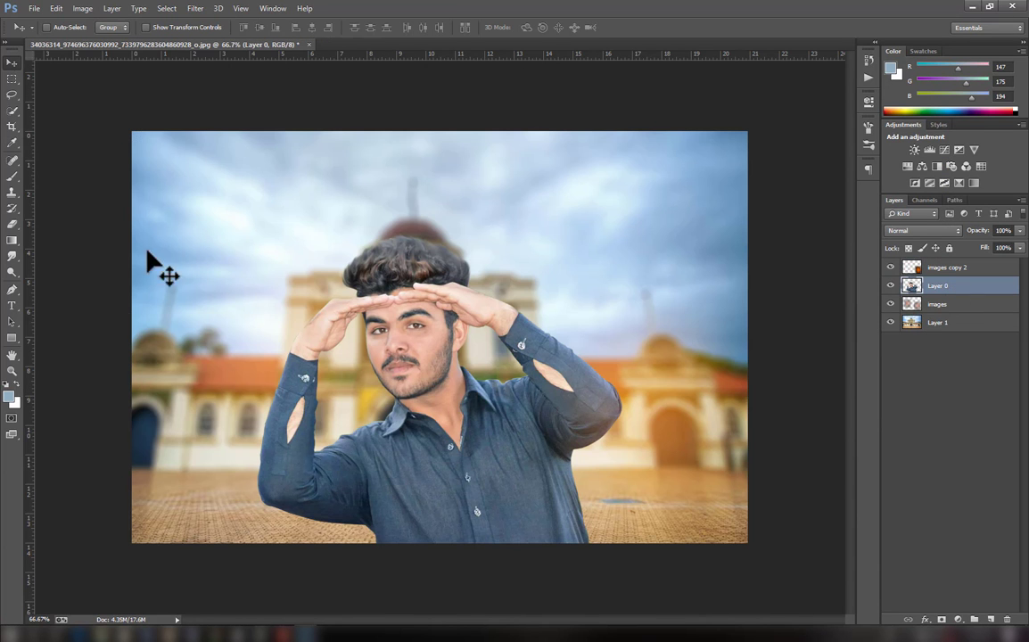
pyautogui.rightClick(950, 329)
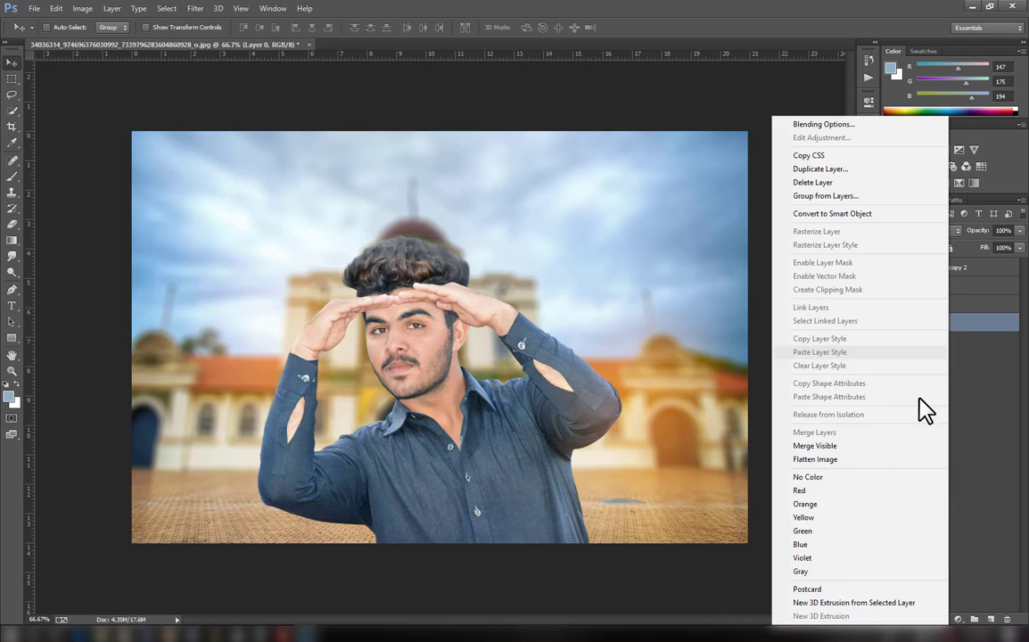
pyautogui.click(847, 459)
# In Camera Raw, set Contrast +12, Shadows +15 and Vibrance +6
pyautogui.click(194, 9)
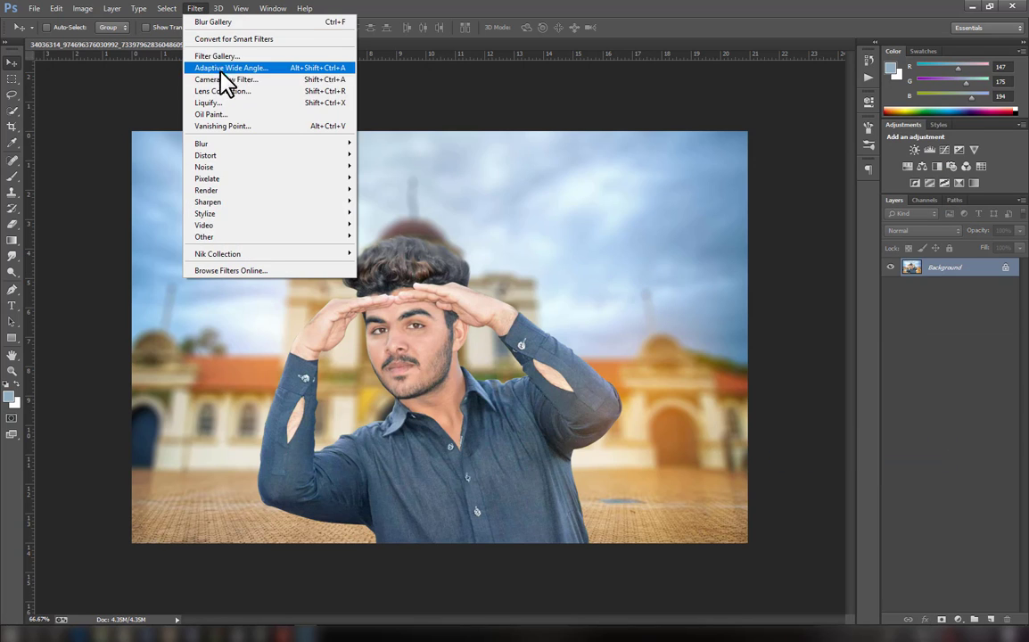
pyautogui.click(225, 76)
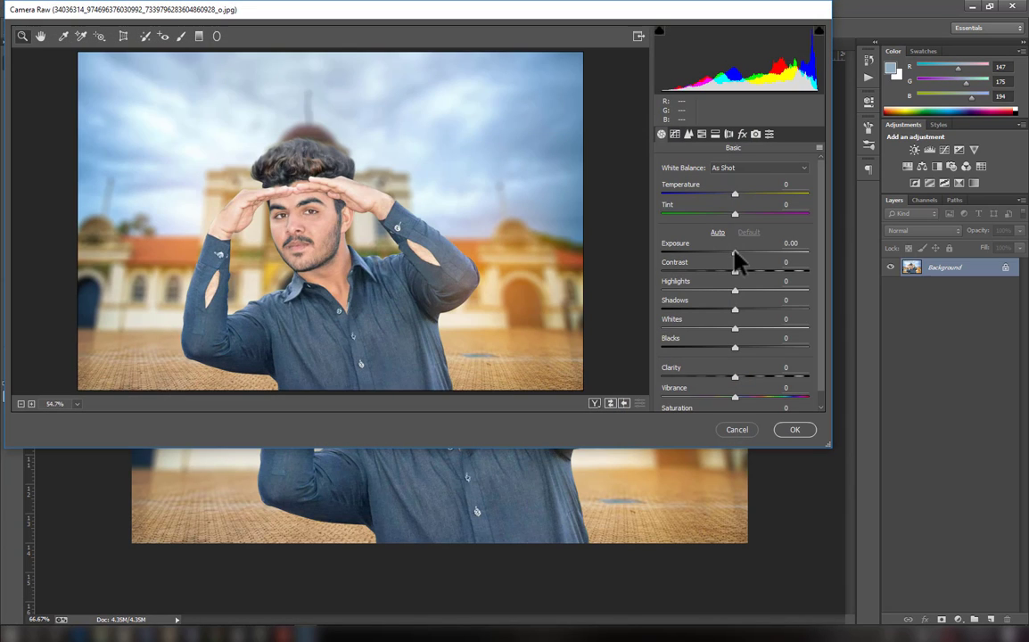
pyautogui.click(734, 252)
pyautogui.moveTo(783, 268)
pyautogui.mouseDown()
pyautogui.moveTo(744, 271)
pyautogui.moveTo(743, 294)
pyautogui.moveTo(729, 293)
pyautogui.moveTo(746, 311)
pyautogui.moveTo(733, 348)
pyautogui.moveTo(738, 398)
pyautogui.mouseUp()
pyautogui.scroll(-1, 735, 374)
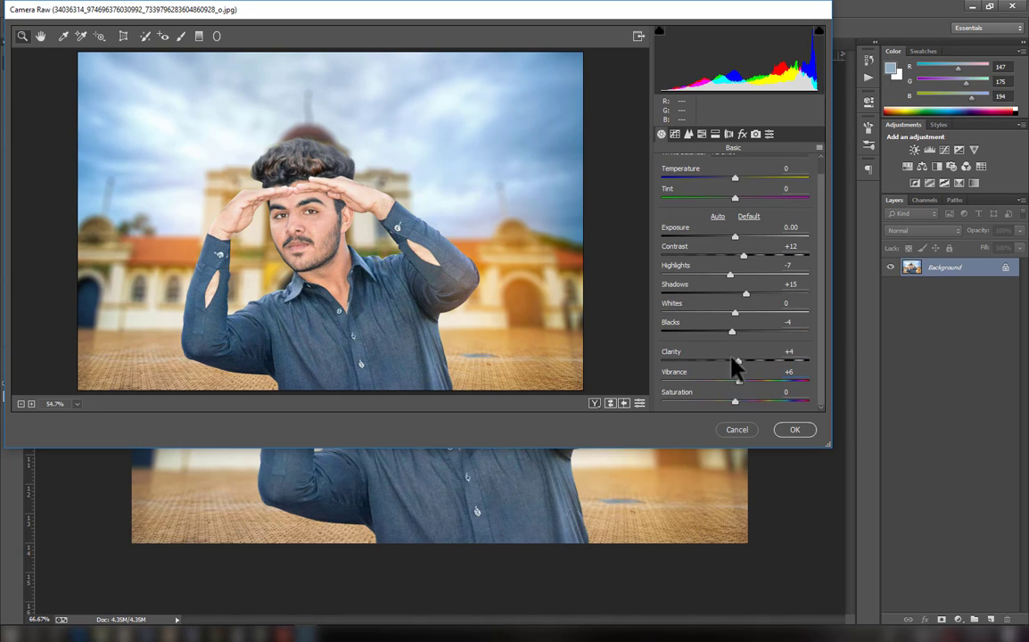
# Increase sharpening, and set Oranges luminance +5 and saturation -3
pyautogui.click(688, 134)
pyautogui.moveTo(662, 184)
pyautogui.mouseDown()
pyautogui.moveTo(684, 184)
pyautogui.moveTo(675, 185)
pyautogui.mouseUp()
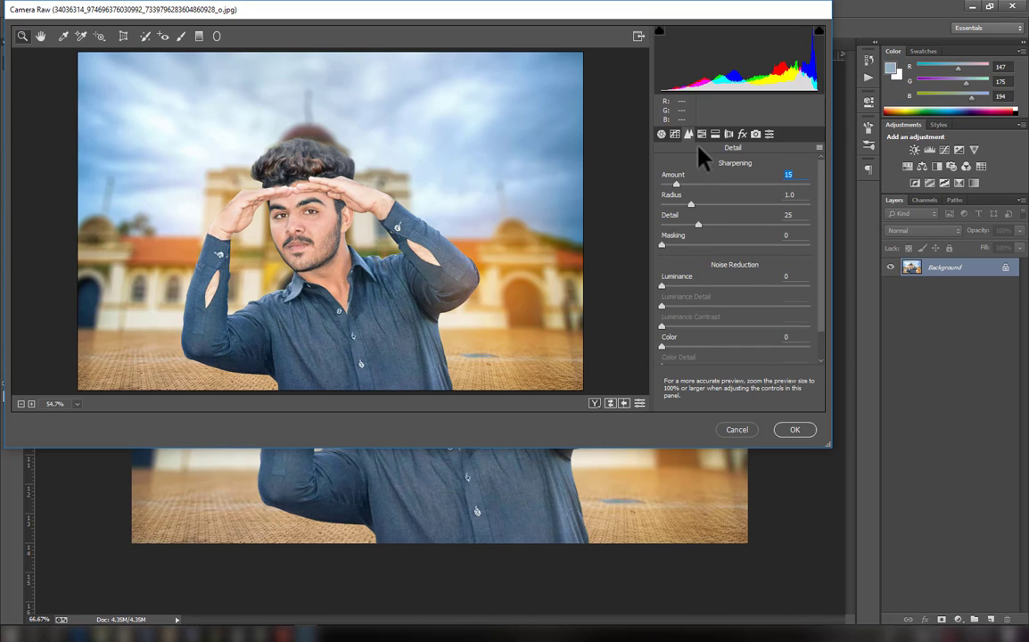
pyautogui.click(741, 134)
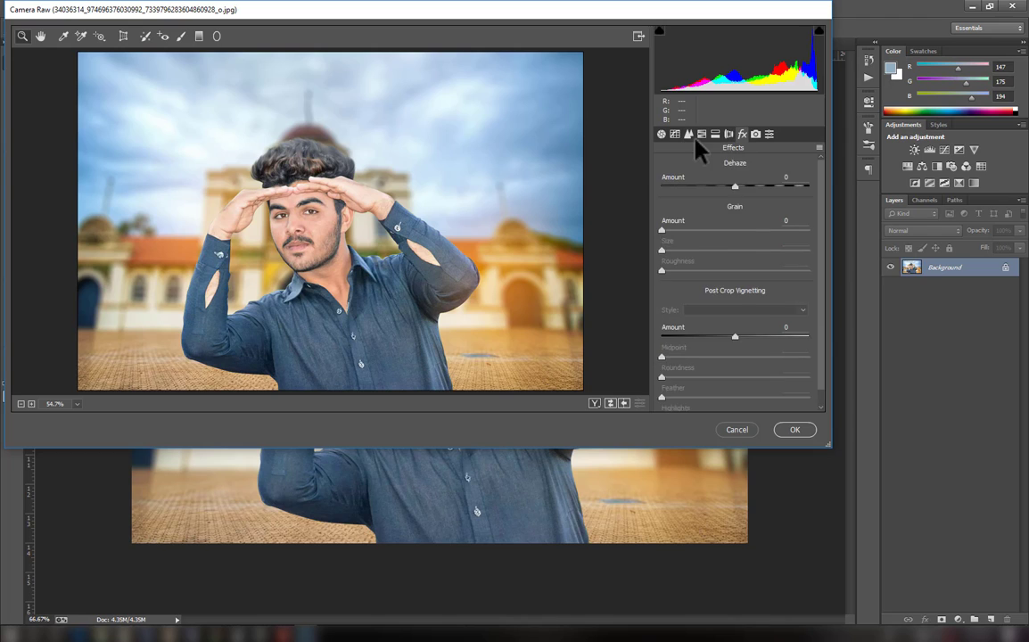
pyautogui.click(700, 133)
pyautogui.moveTo(737, 243); pyautogui.dragTo(742, 244)
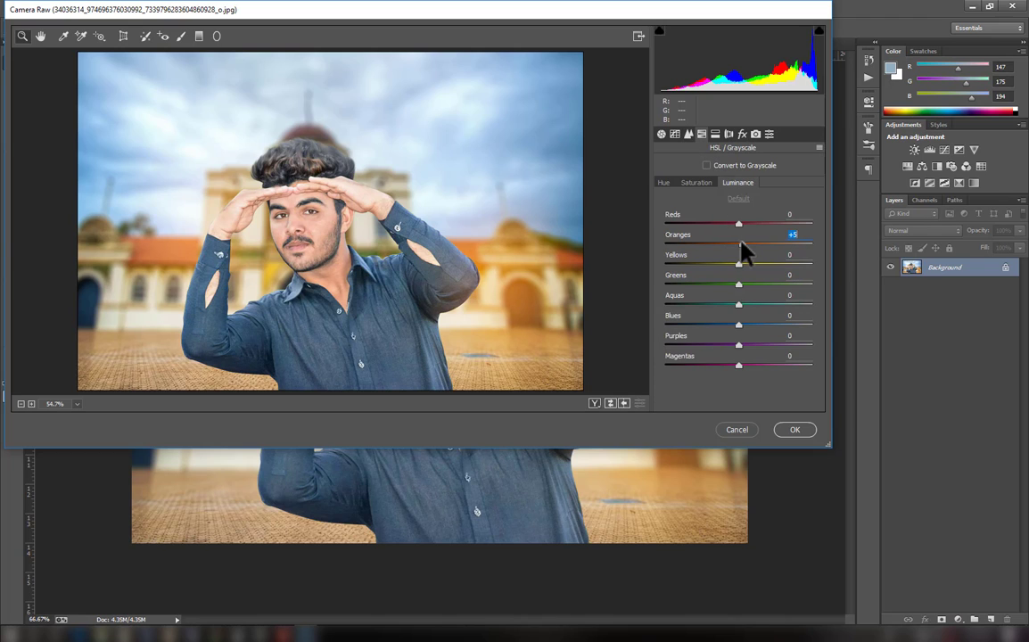
pyautogui.click(696, 181)
pyautogui.moveTo(738, 244); pyautogui.dragTo(734, 243)
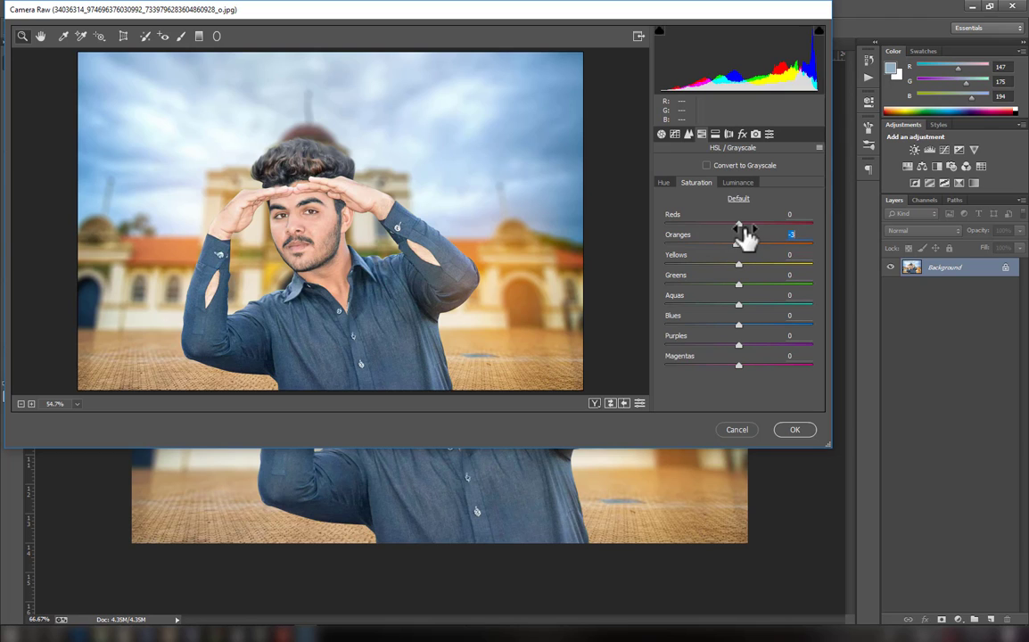
# Add a −34 Highlight Priority post-crop vignette and apply the grade
pyautogui.click(742, 133)
pyautogui.moveTo(723, 338); pyautogui.dragTo(709, 338)
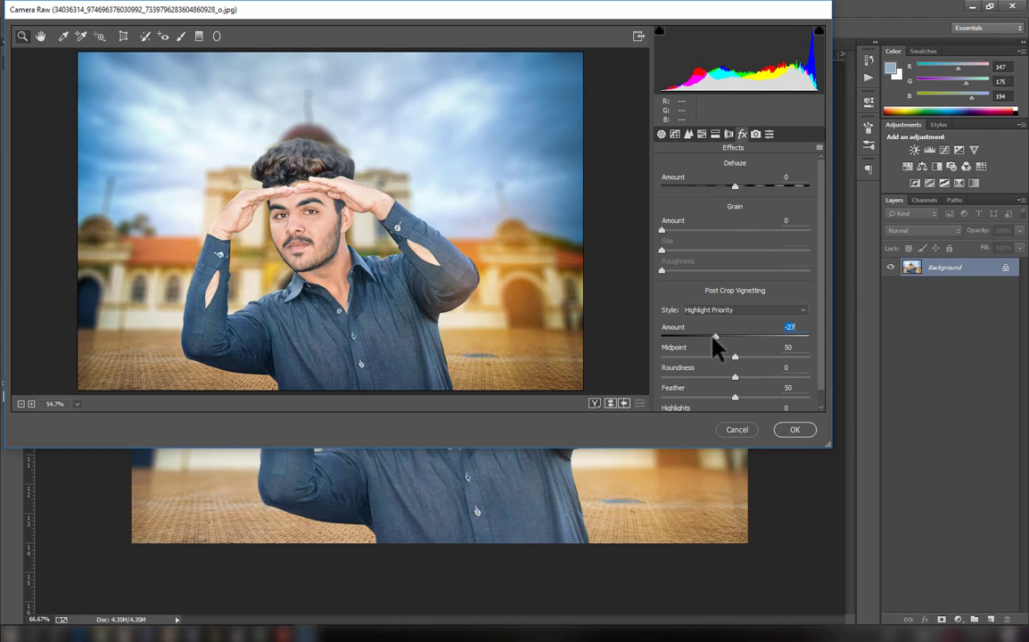
pyautogui.click(793, 430)
# Duplicate the photo to Layer 1 and smooth it with GREYCstoration at strength 100
pyautogui.hotkey('ctrl', '-')
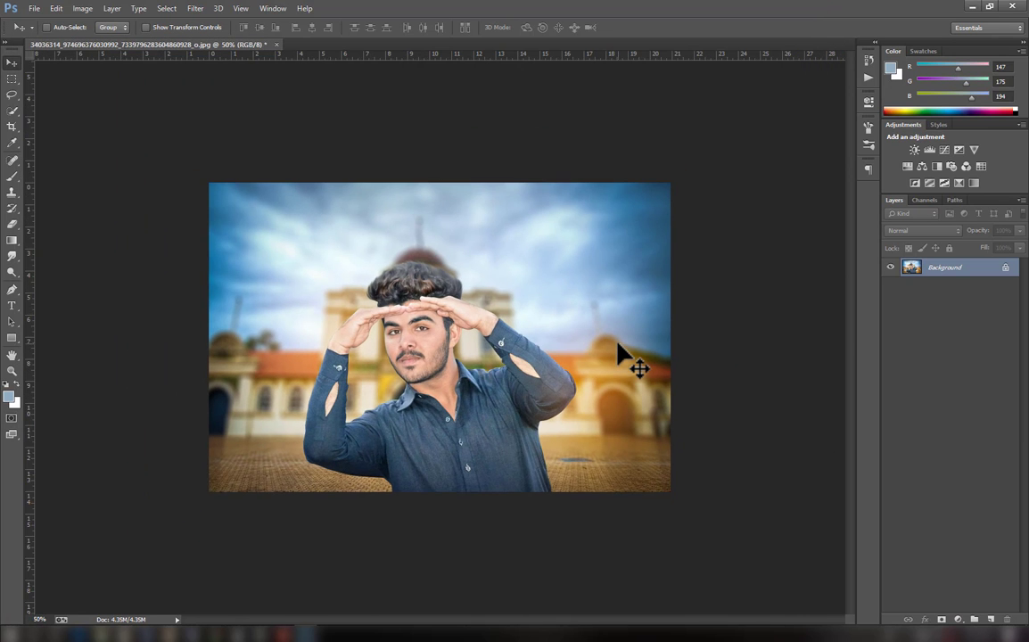
pyautogui.hotkey('ctrl', '+')
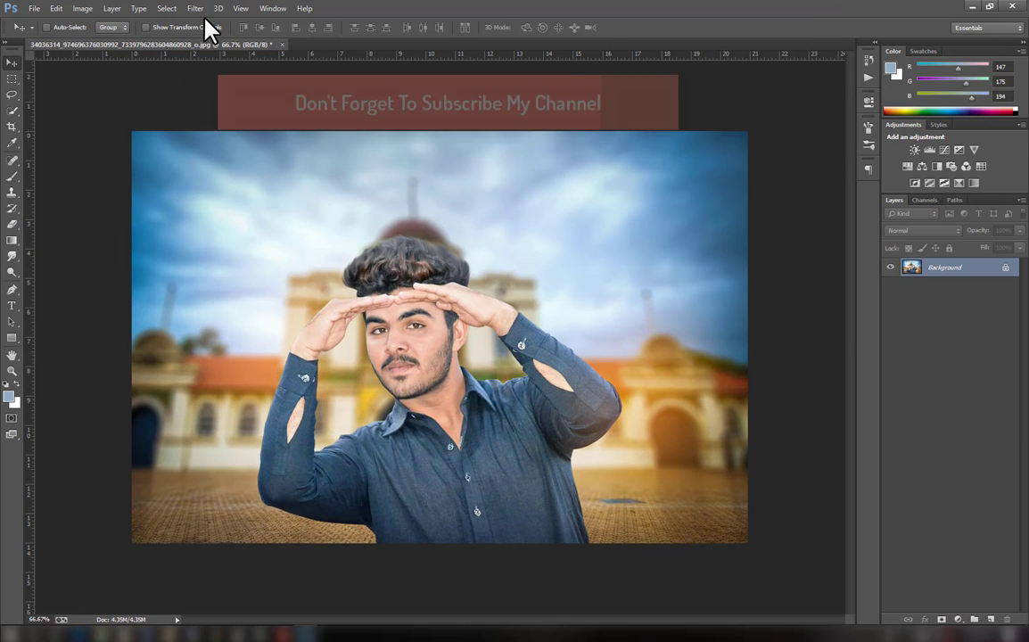
pyautogui.click(196, 10)
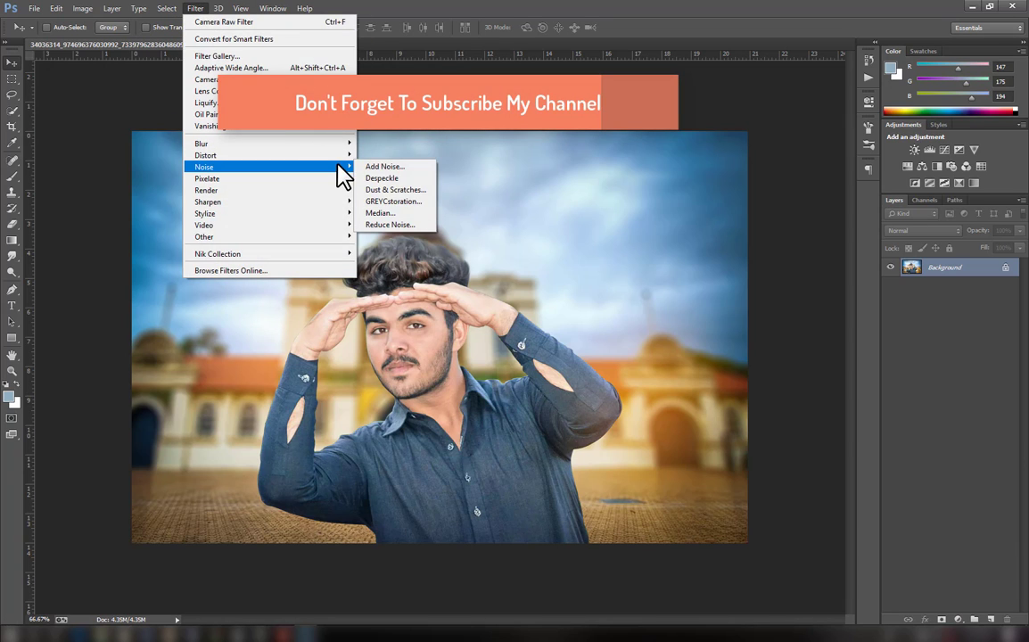
pyautogui.click(934, 277)
pyautogui.hotkey('ctrl', 'j')
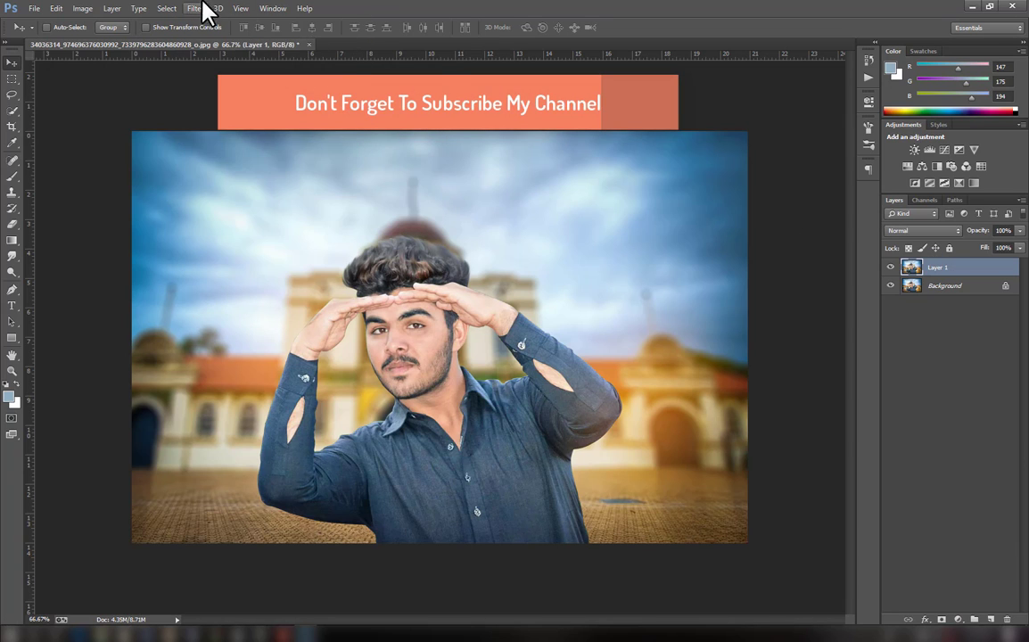
pyautogui.click(195, 8)
pyautogui.moveTo(204, 166)
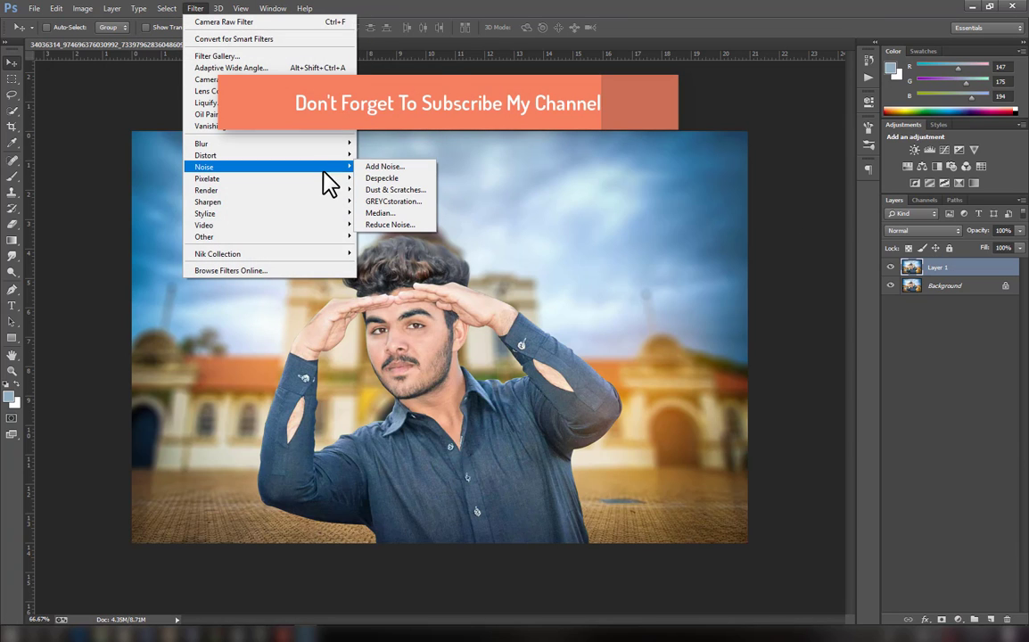
pyautogui.click(390, 200)
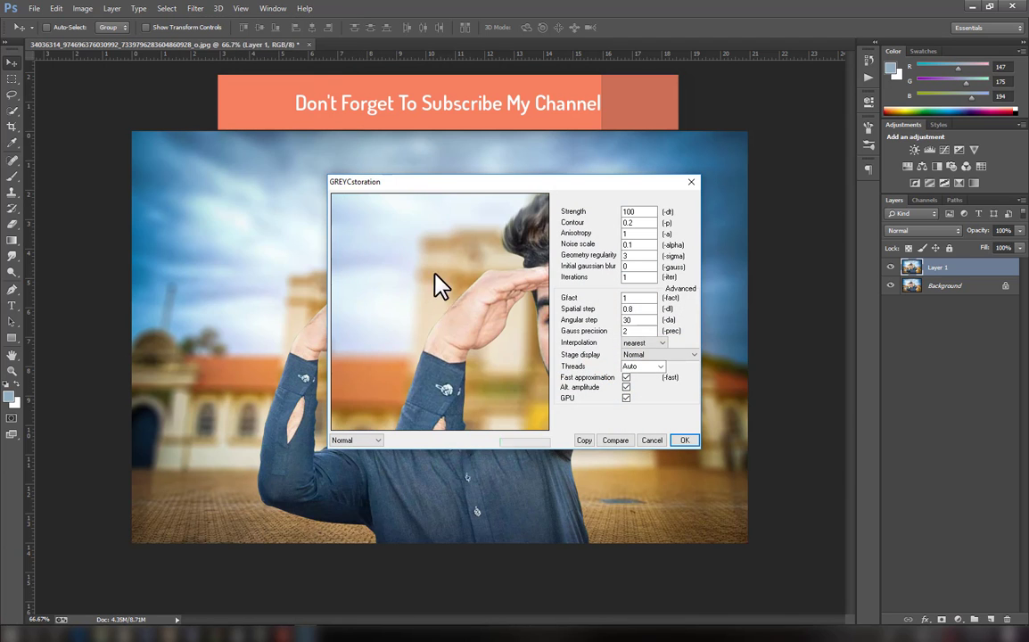
pyautogui.moveTo(434, 273)
pyautogui.mouseDown()
pyautogui.moveTo(402, 402)
pyautogui.moveTo(498, 406)
pyautogui.moveTo(537, 335)
pyautogui.mouseUp()
pyautogui.click(623, 387)
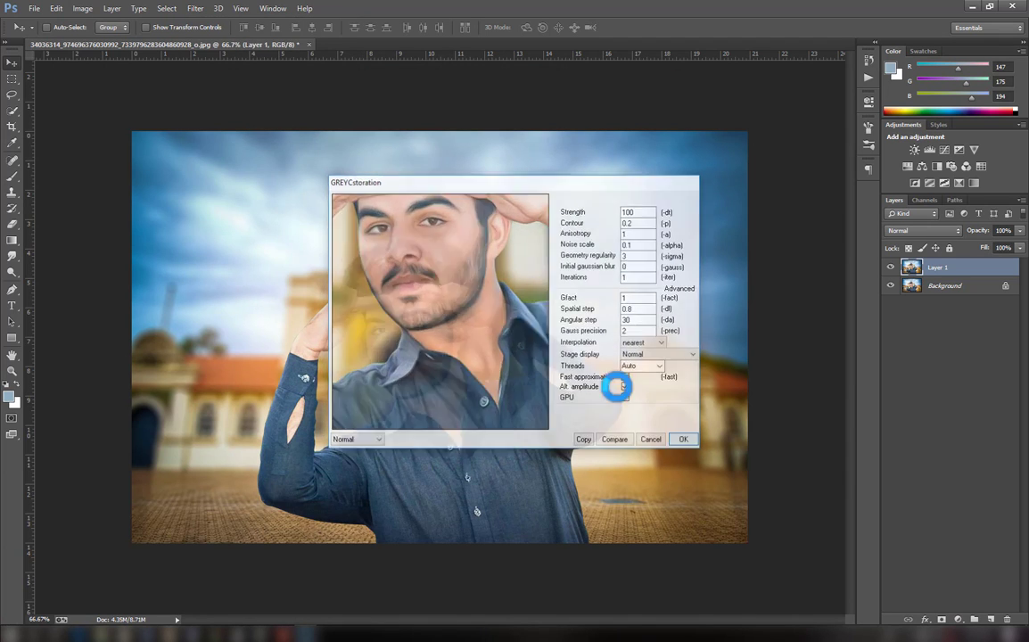
pyautogui.press('Return')
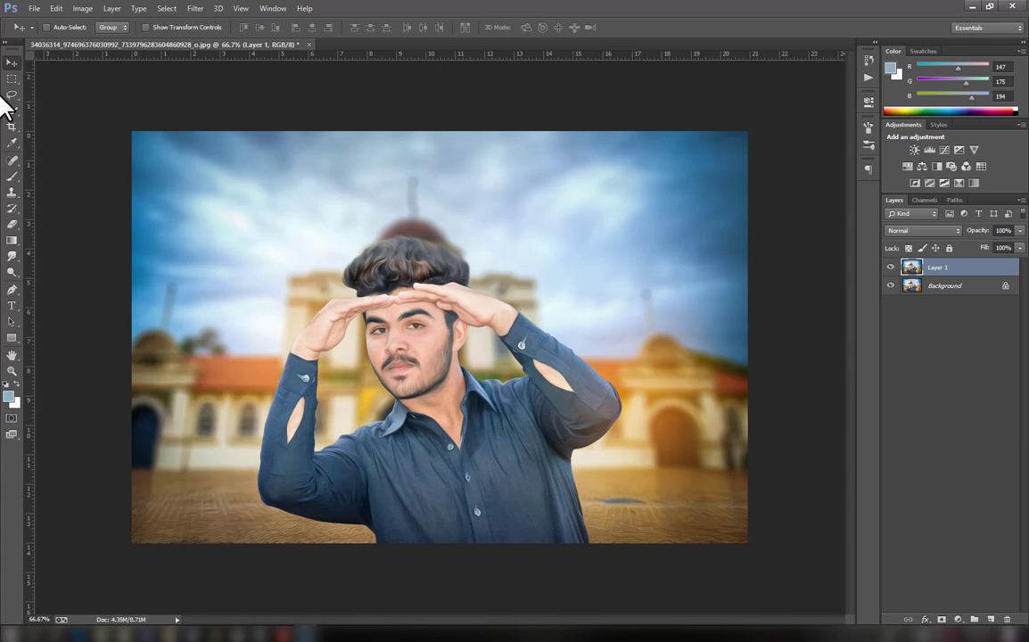
# Erase Layer 1 over the man's face and hair with the Eraser at 59% opacity
pyautogui.click(12, 224)
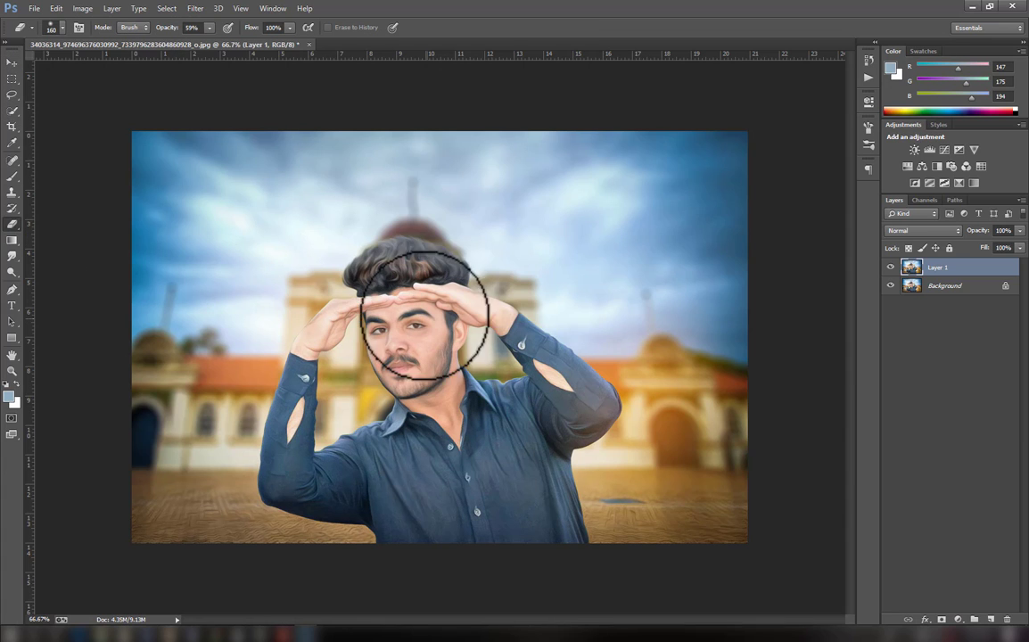
pyautogui.moveTo(389, 278)
pyautogui.mouseDown()
pyautogui.moveTo(401, 334)
pyautogui.moveTo(432, 385)
pyautogui.moveTo(332, 326)
pyautogui.moveTo(466, 312)
pyautogui.moveTo(426, 354)
pyautogui.moveTo(438, 409)
pyautogui.moveTo(402, 322)
pyautogui.moveTo(436, 240)
pyautogui.moveTo(441, 321)
pyautogui.mouseUp()
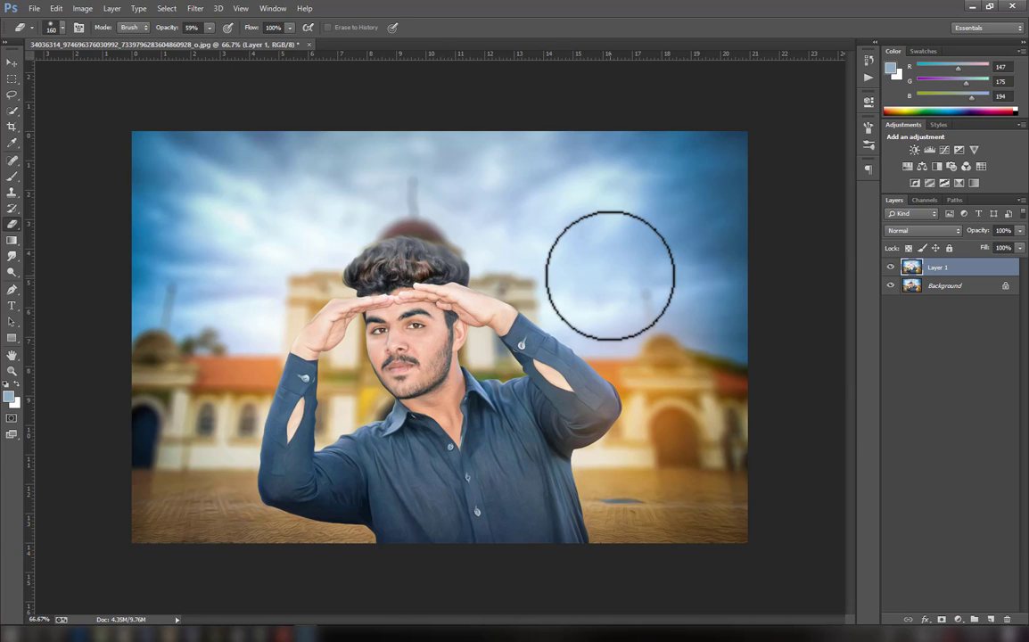
pyautogui.hotkey('ctrl', '-')
pyautogui.hotkey('ctrl', '+')
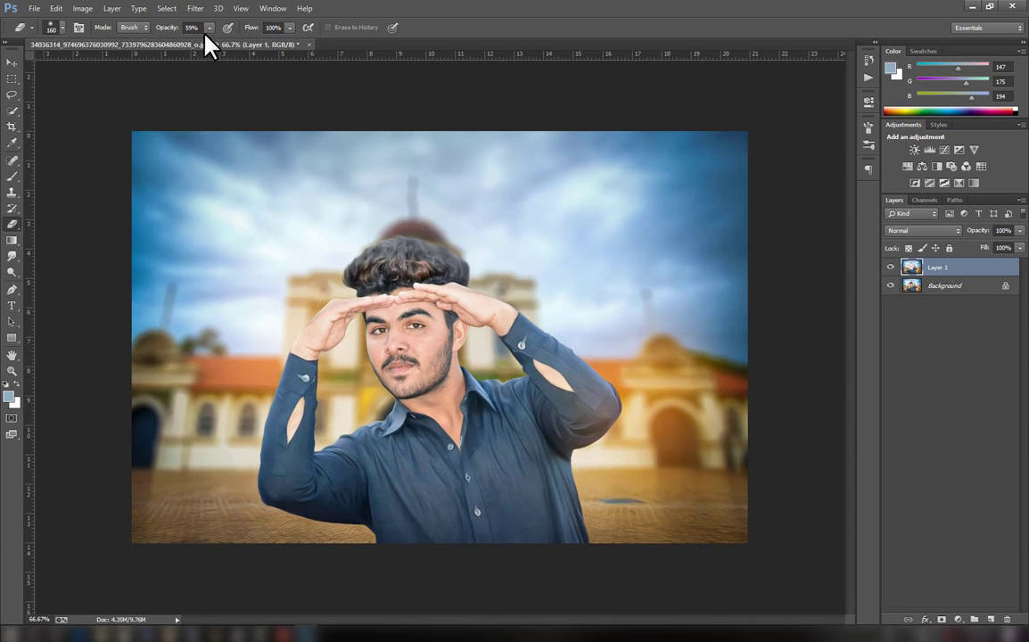
pyautogui.click(34, 8)
# Place the rain texture '1 (2)' and blend it in Color Dodge mode
pyautogui.click(64, 218)
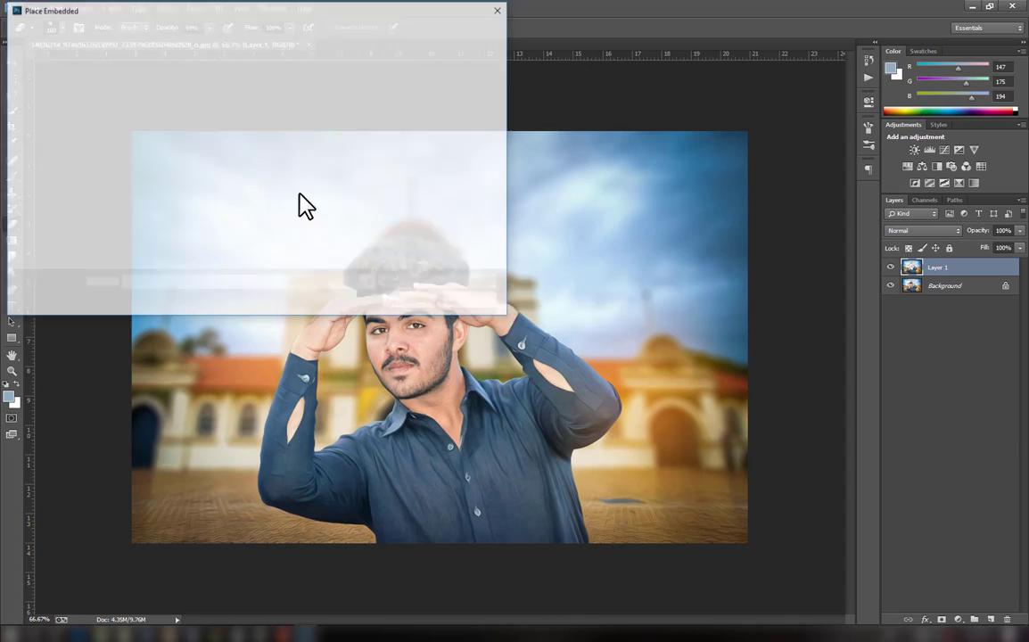
pyautogui.scroll(-2, 504, 90)
pyautogui.scroll(1, 505, 87)
pyautogui.scroll(1, 499, 98)
pyautogui.click(474, 112)
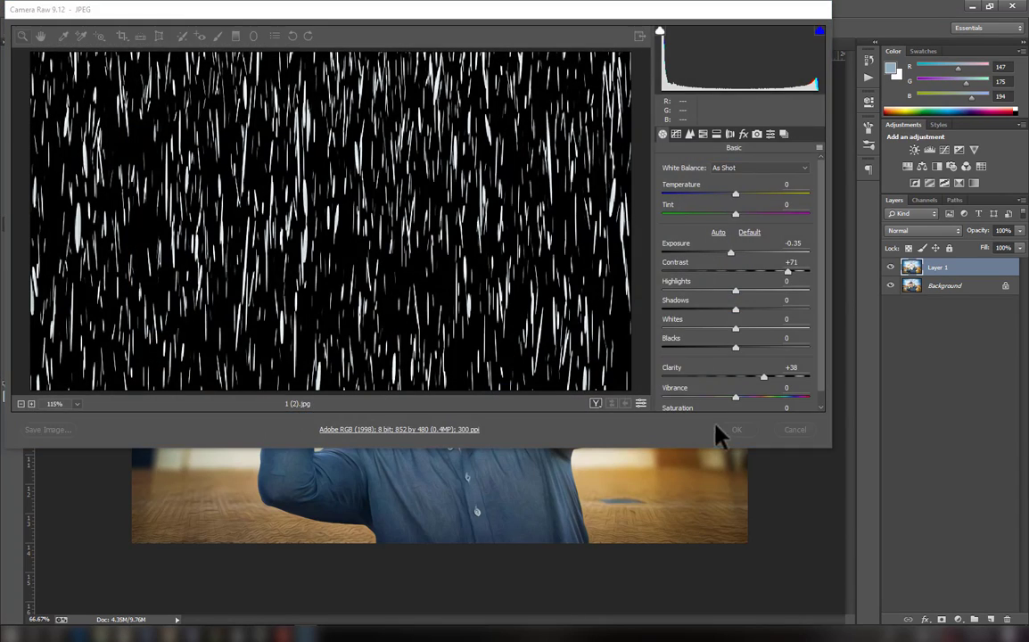
pyautogui.click(734, 429)
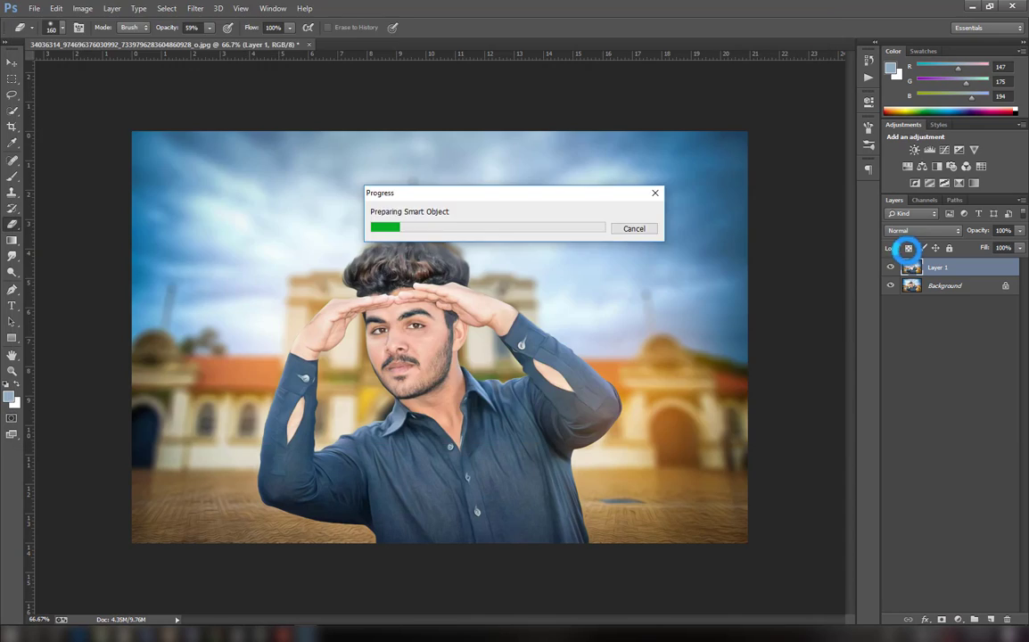
pyautogui.click(915, 234)
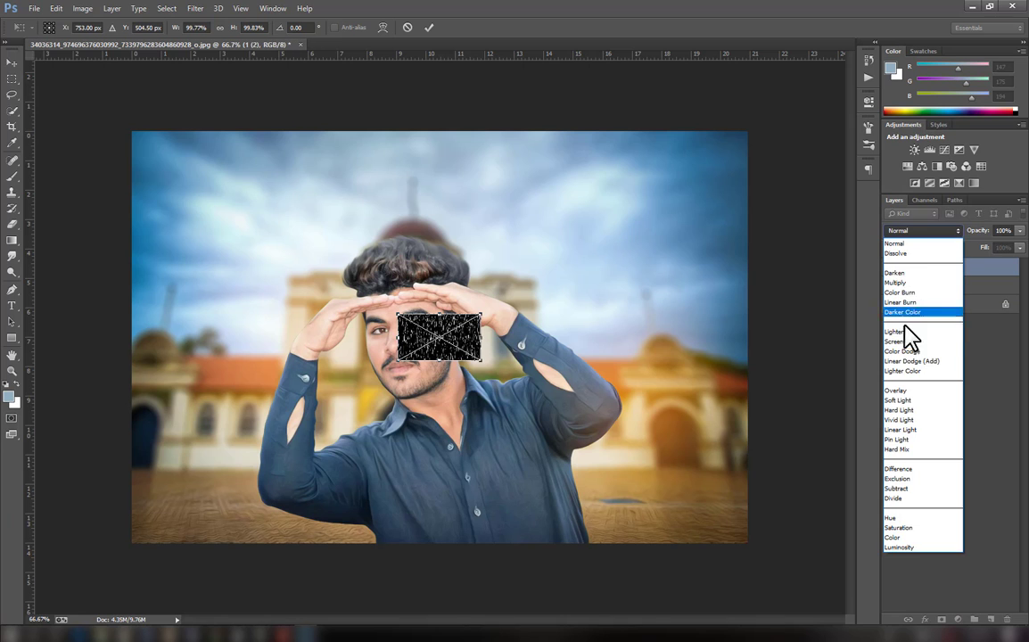
pyautogui.click(907, 378)
# Stretch the rain overlay across the whole photo at 25% opacity
pyautogui.moveTo(481, 361); pyautogui.dragTo(827, 555)
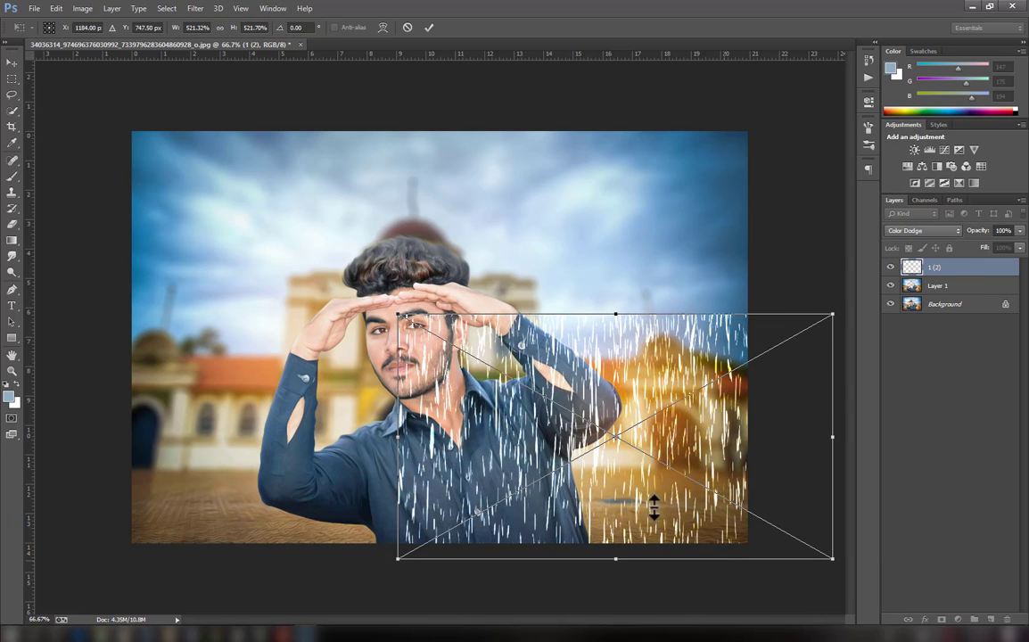
pyautogui.moveTo(650, 500)
pyautogui.mouseDown()
pyautogui.moveTo(370, 317)
pyautogui.moveTo(270, 237)
pyautogui.mouseUp()
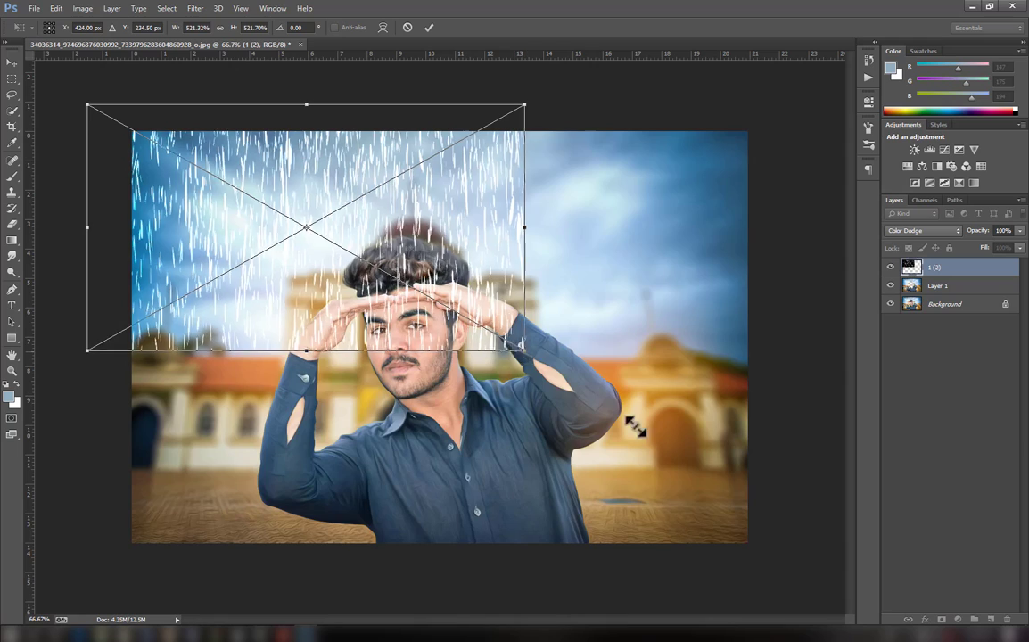
pyautogui.moveTo(634, 425)
pyautogui.mouseDown()
pyautogui.moveTo(698, 399)
pyautogui.moveTo(668, 400)
pyautogui.mouseUp()
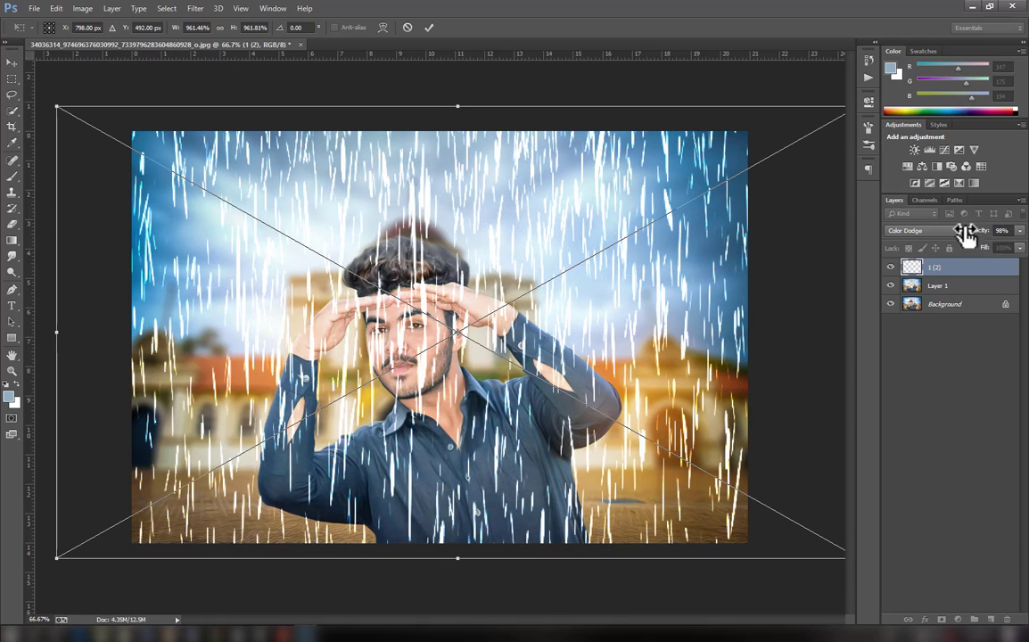
pyautogui.moveTo(962, 236); pyautogui.dragTo(983, 239)
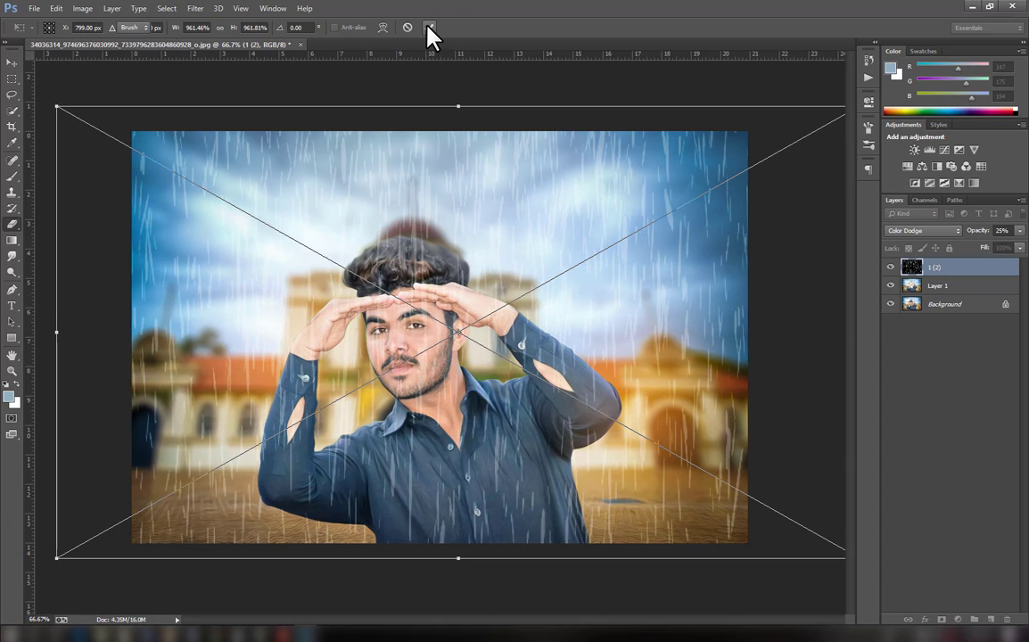
pyautogui.click(429, 27)
# Rasterize the rain layer and erase streaks over the man's face
pyautogui.press('e')
pyautogui.click(382, 356)
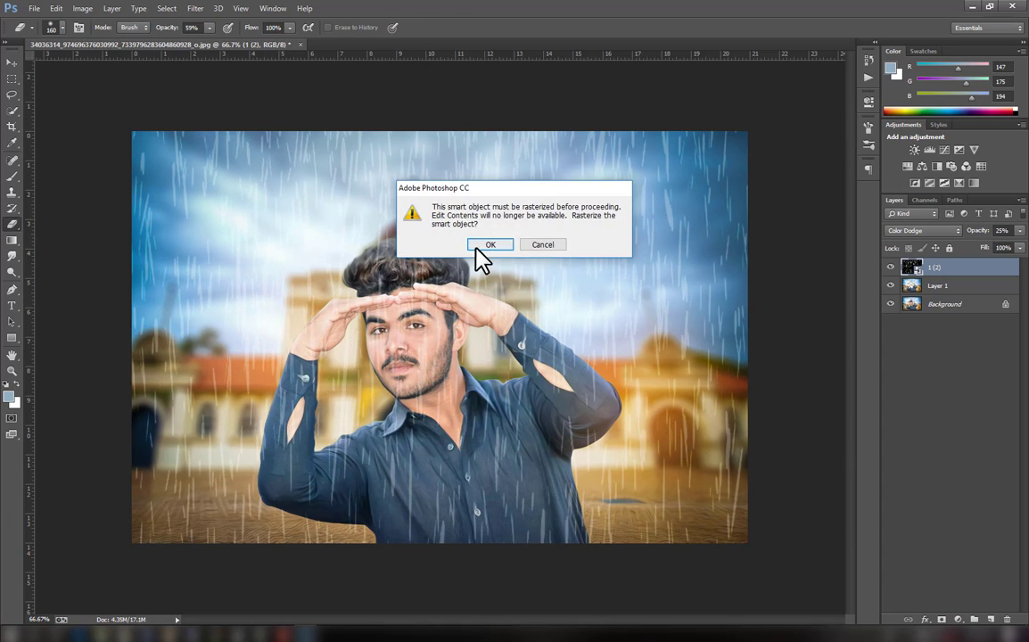
pyautogui.click(486, 243)
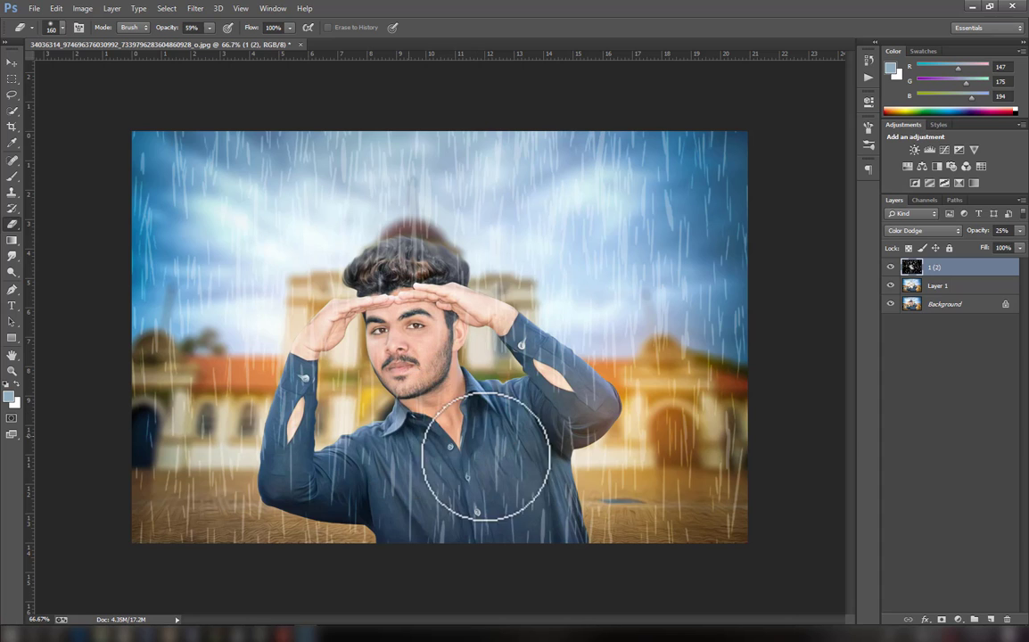
pyautogui.moveTo(470, 401); pyautogui.dragTo(402, 314)
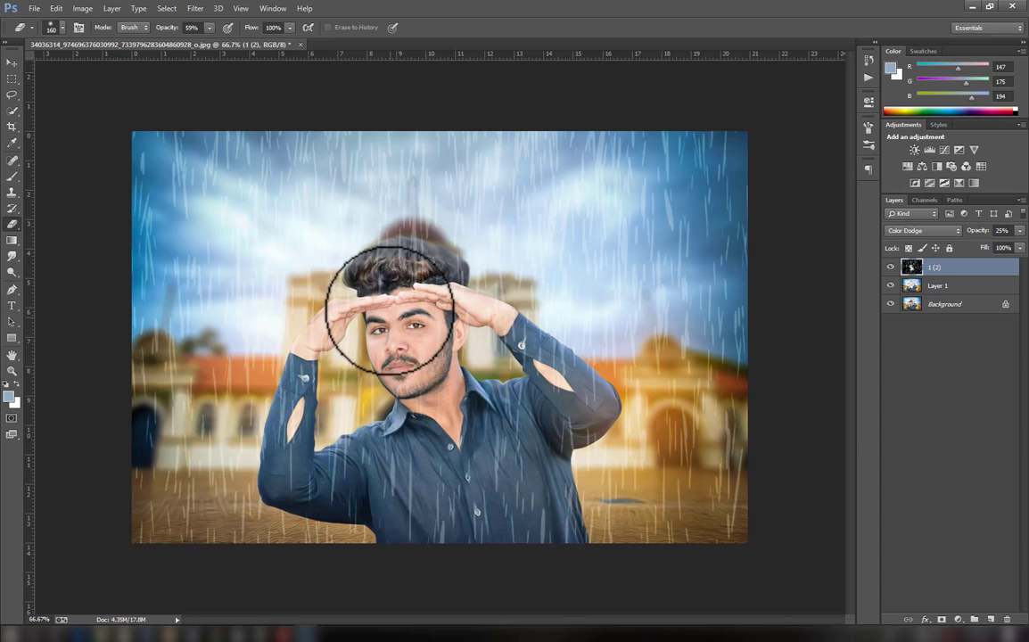
# Abandon a Gaussian Blur trial and apply a Motion Blur of distance 5 to the rain
pyautogui.click(195, 9)
pyautogui.moveTo(416, 237)
pyautogui.click(390, 230)
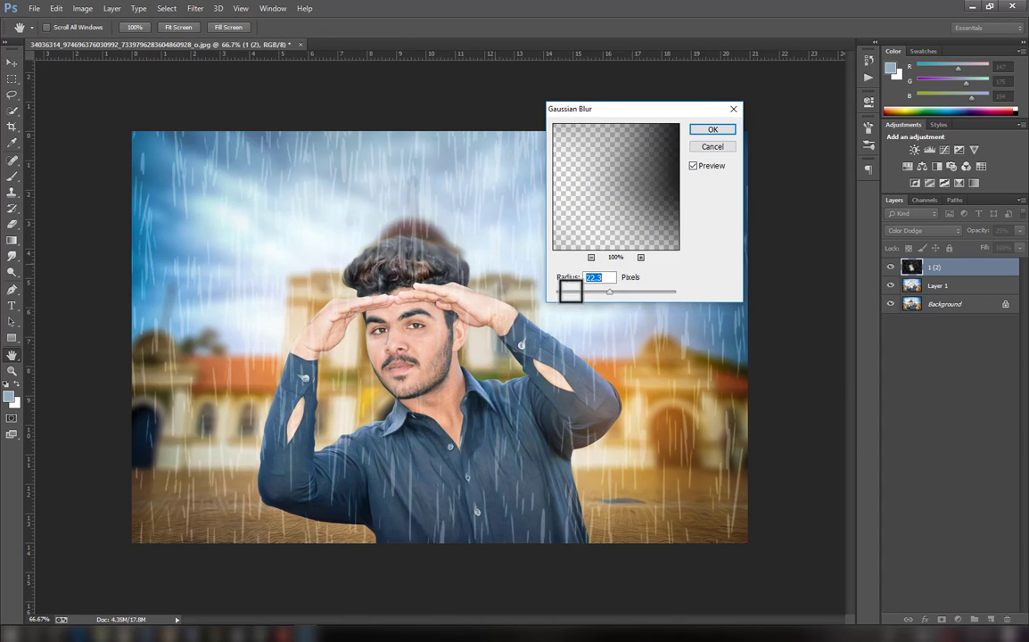
pyautogui.moveTo(574, 294); pyautogui.dragTo(556, 294)
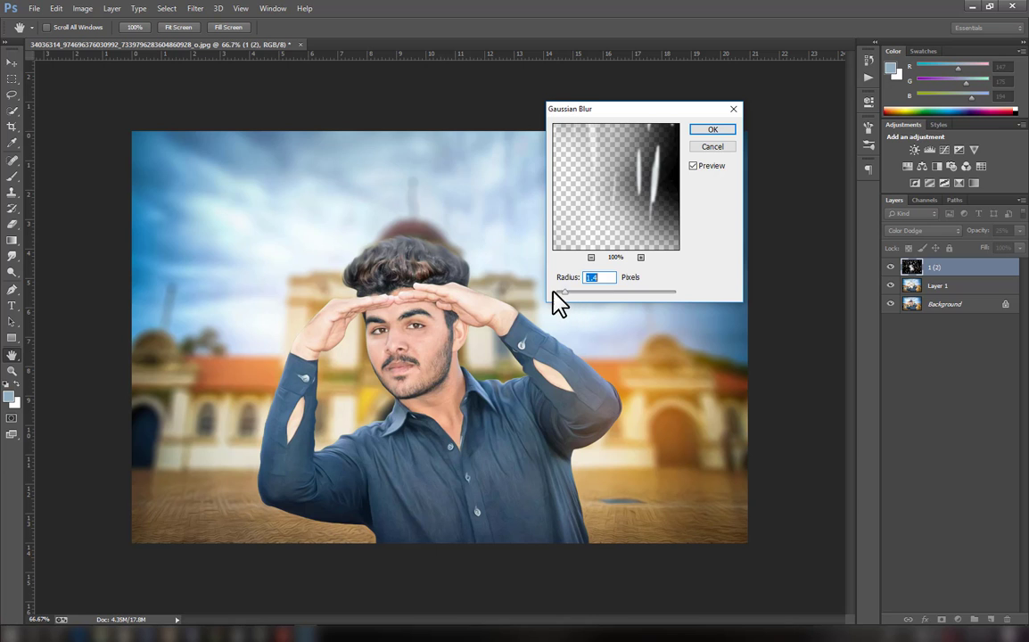
pyautogui.click(712, 146)
pyautogui.click(195, 8)
pyautogui.click(385, 253)
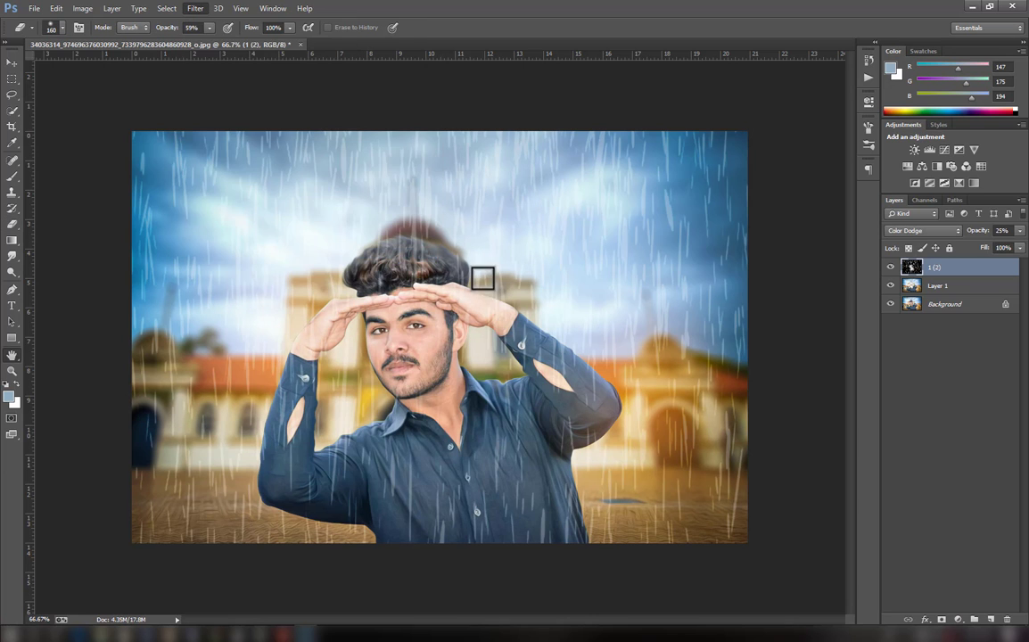
pyautogui.moveTo(673, 271); pyautogui.dragTo(669, 272)
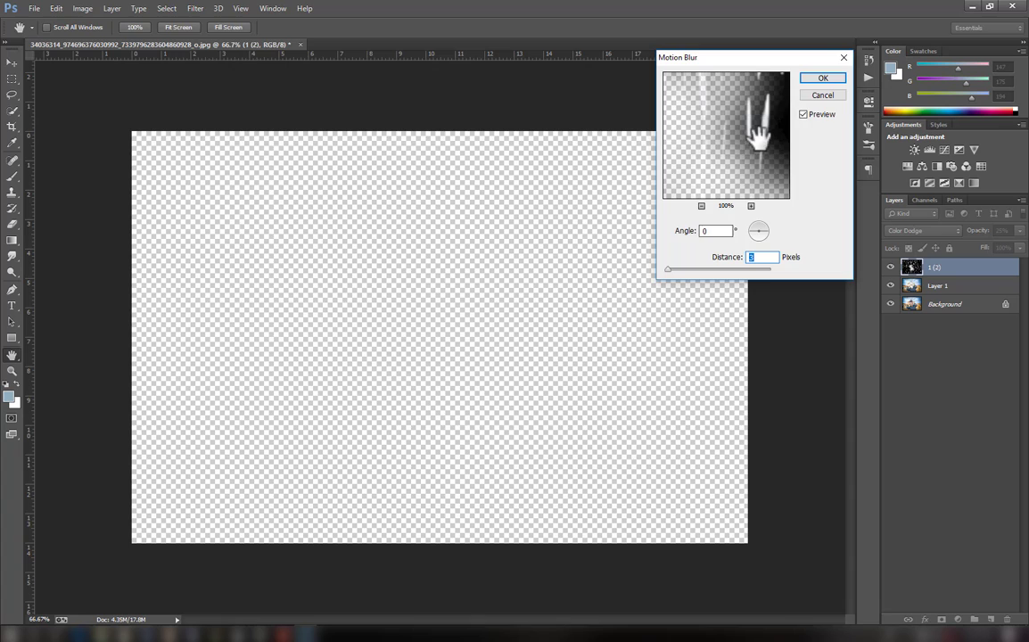
pyautogui.press('Escape')
# Apply a Gaussian Blur of about 2.5 radius and set the rain opacity to 35%
pyautogui.press('e')
pyautogui.click(195, 8)
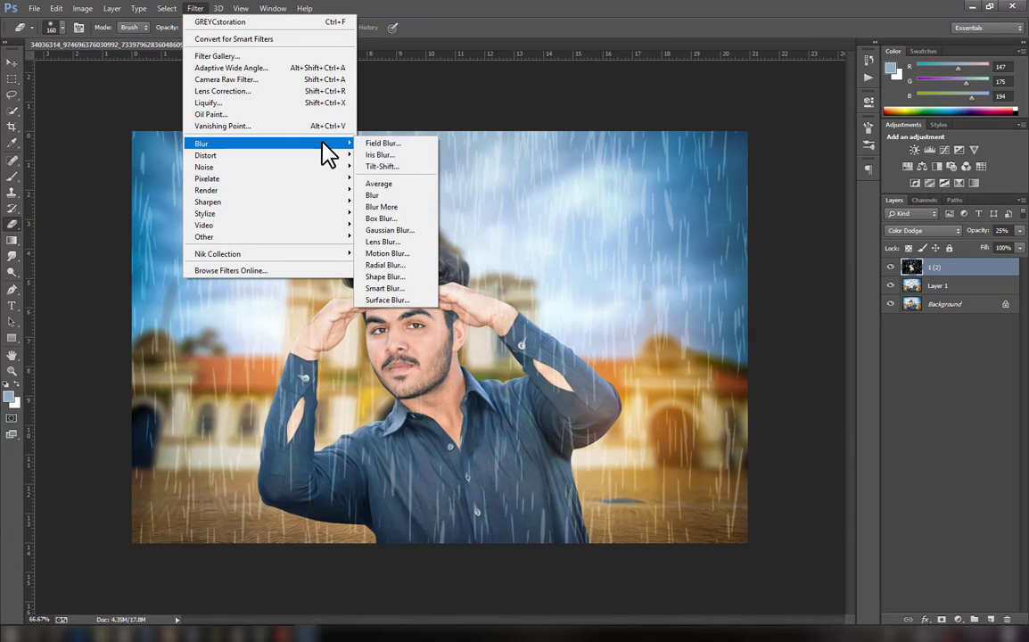
pyautogui.click(374, 207)
pyautogui.moveTo(572, 303)
pyautogui.mouseDown()
pyautogui.moveTo(584, 305)
pyautogui.moveTo(578, 298)
pyautogui.mouseUp()
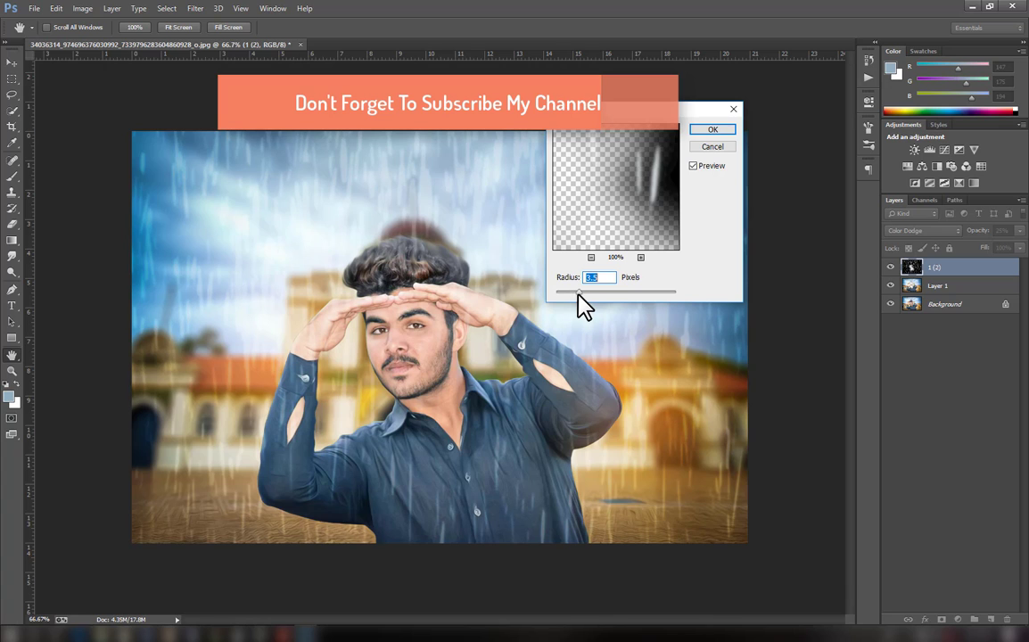
pyautogui.click(705, 131)
pyautogui.press('e')
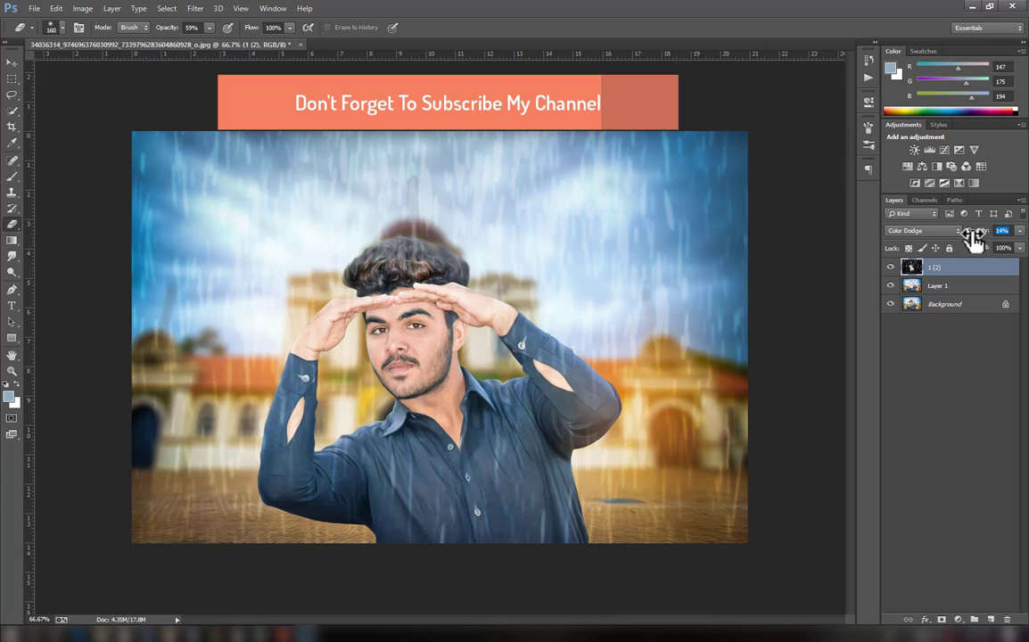
pyautogui.moveTo(978, 230); pyautogui.dragTo(980, 239)
# Rotate the rain 17.55°, stretch it to about 140% height, and erase it over the raised arm
pyautogui.hotkey('ctrl', 't')
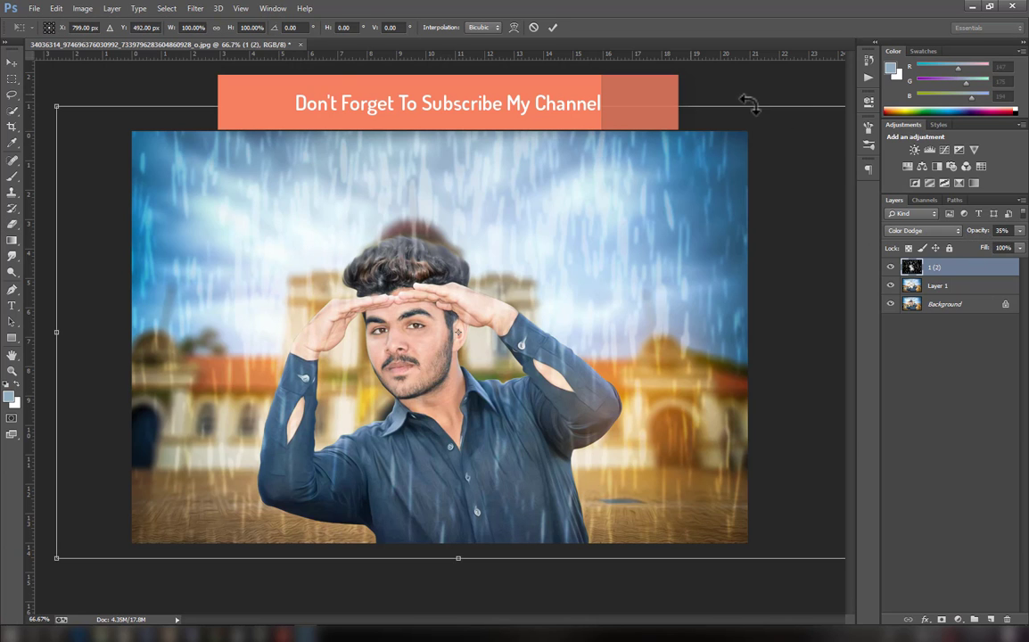
pyautogui.moveTo(749, 104); pyautogui.dragTo(807, 116)
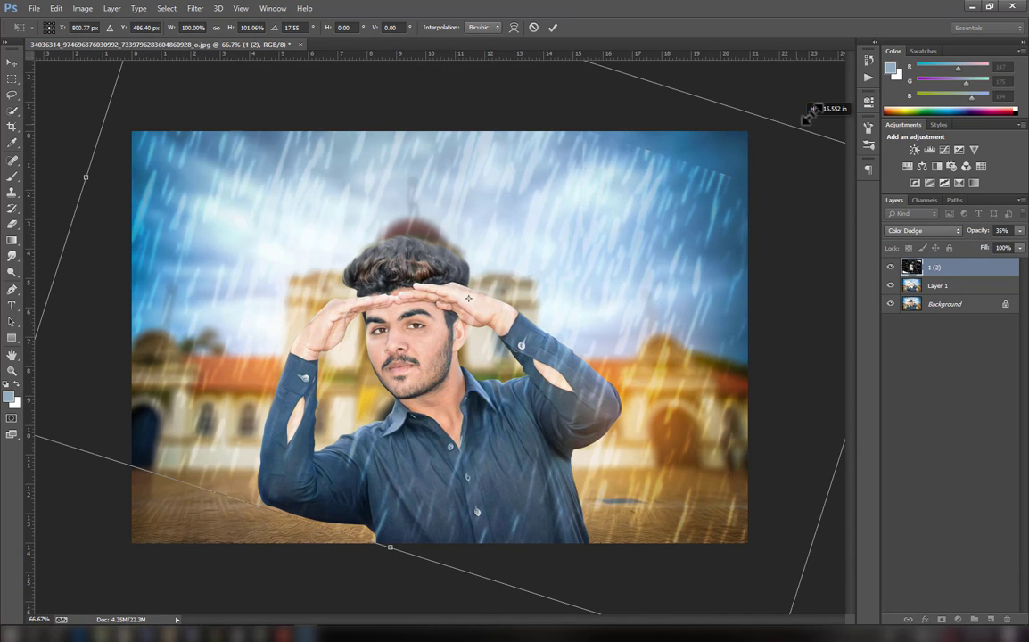
pyautogui.moveTo(389, 547); pyautogui.dragTo(339, 508)
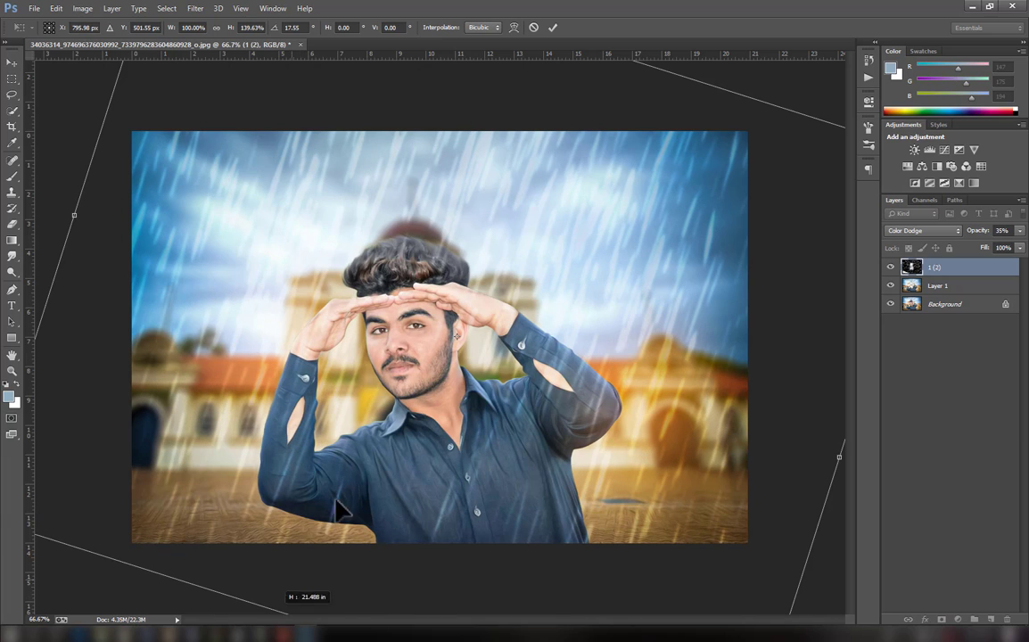
pyautogui.click(553, 27)
pyautogui.press('e')
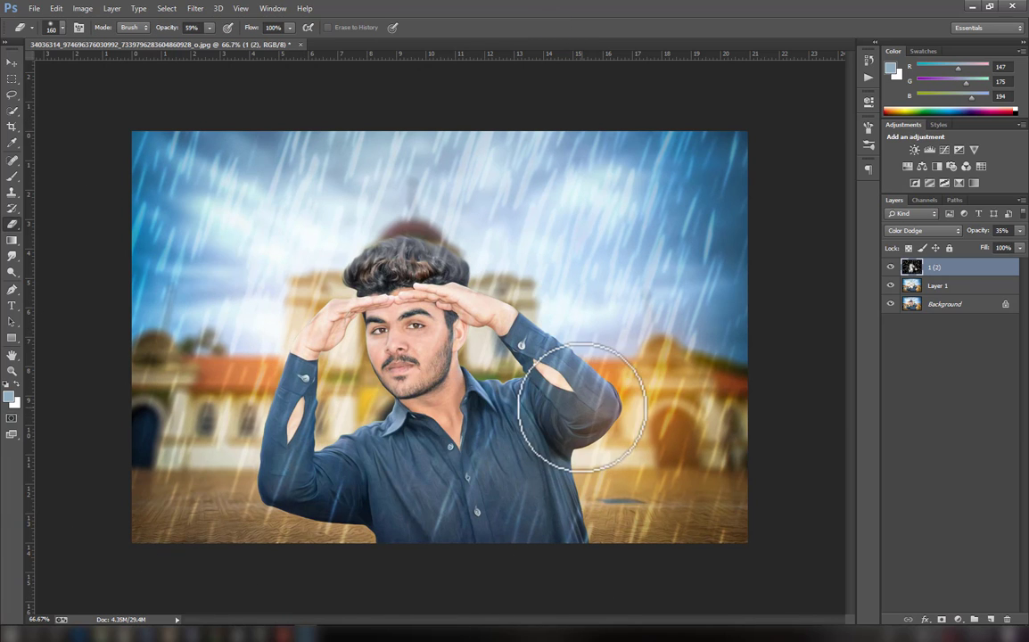
pyautogui.moveTo(581, 406); pyautogui.dragTo(615, 409)
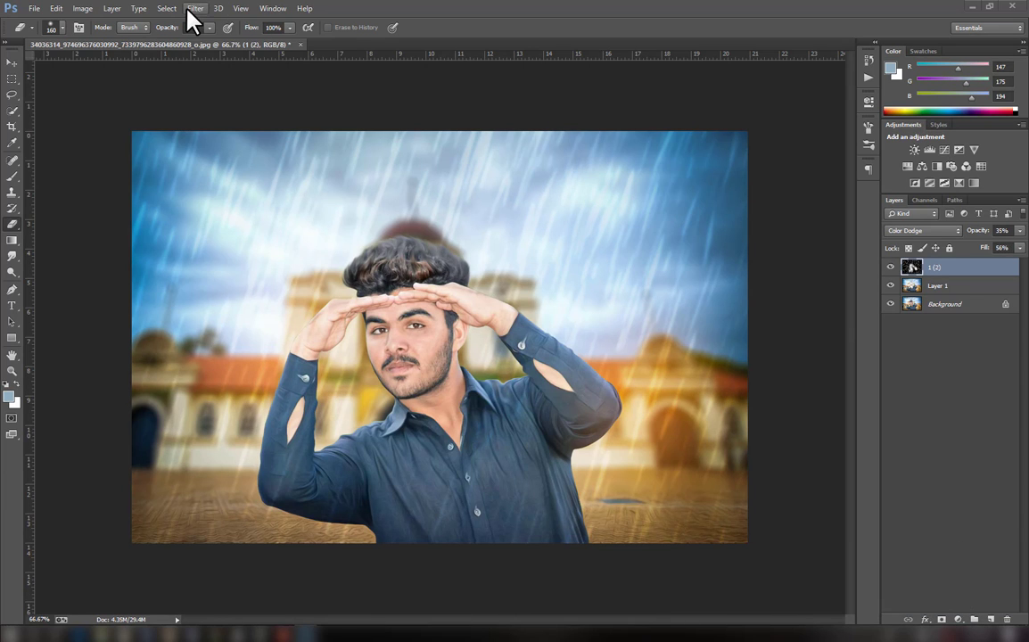
# Flatten all layers into a single Background layer
pyautogui.click(195, 8)
pyautogui.click(325, 79)
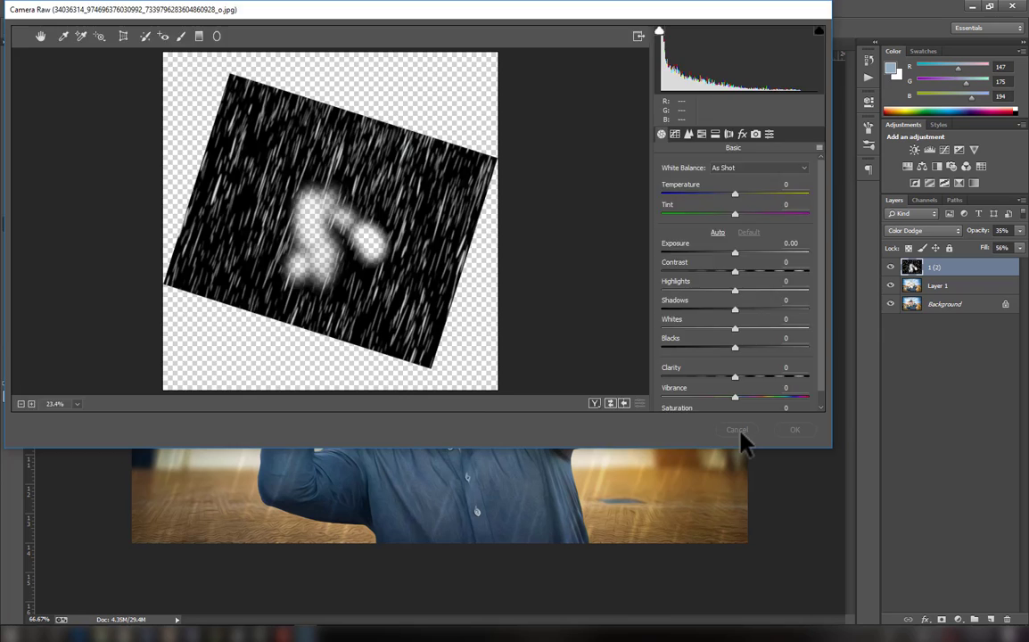
pyautogui.click(736, 428)
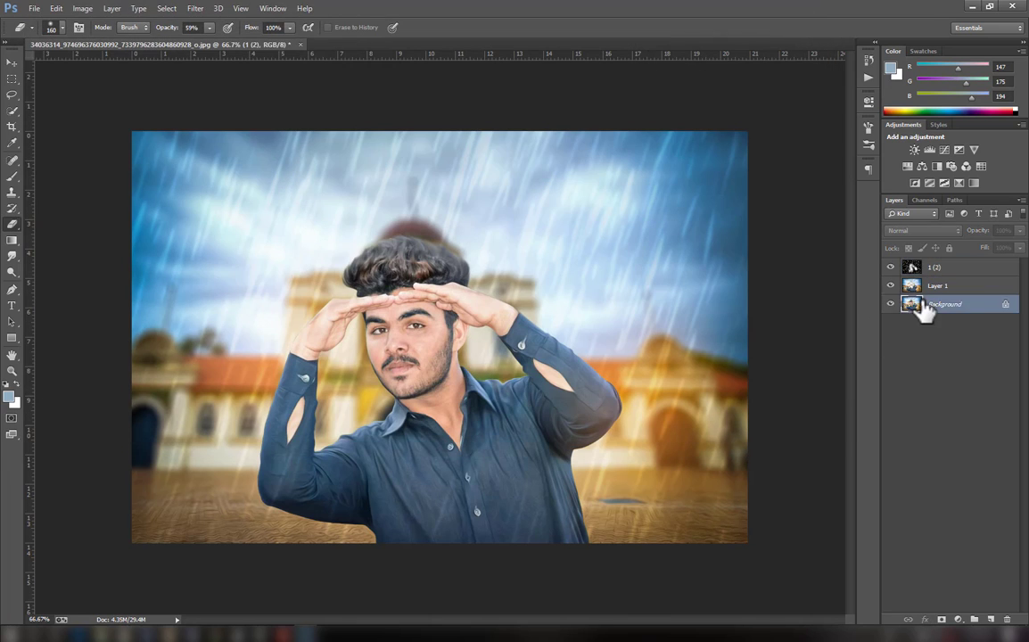
pyautogui.rightClick(918, 304)
pyautogui.click(918, 398)
# In Camera Raw, add a little clarity, slightly lower exposure and apply a -17 vignette
pyautogui.click(195, 8)
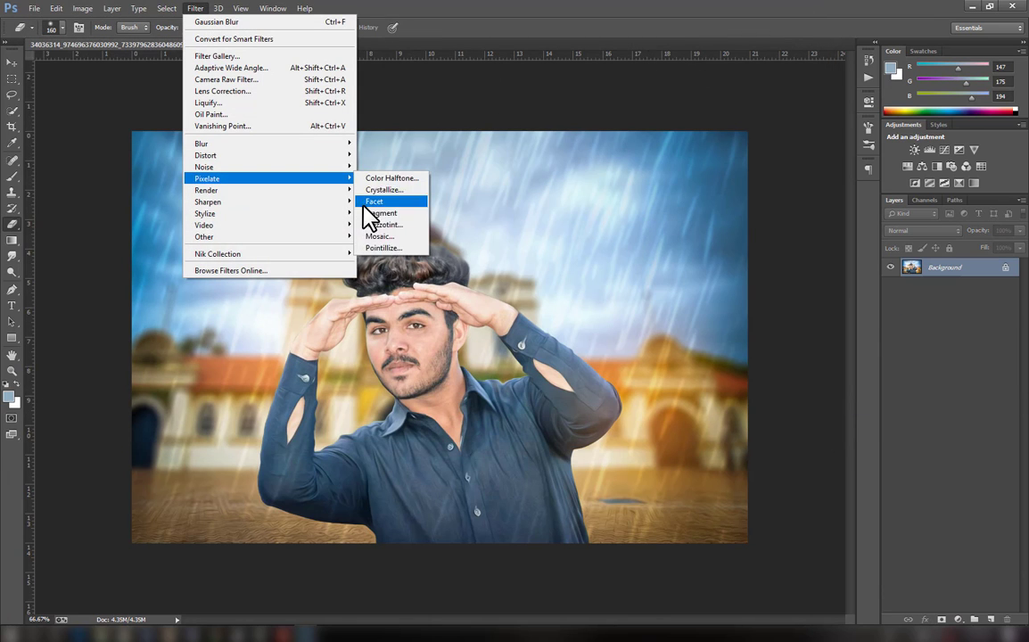
pyautogui.click(290, 79)
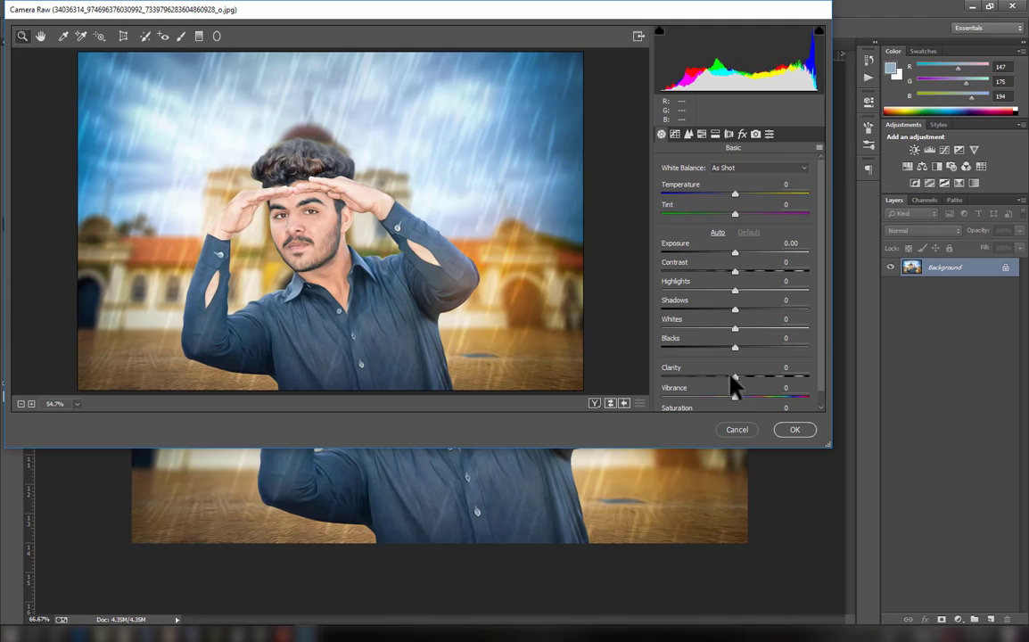
pyautogui.moveTo(731, 376); pyautogui.dragTo(741, 379)
pyautogui.click(734, 255)
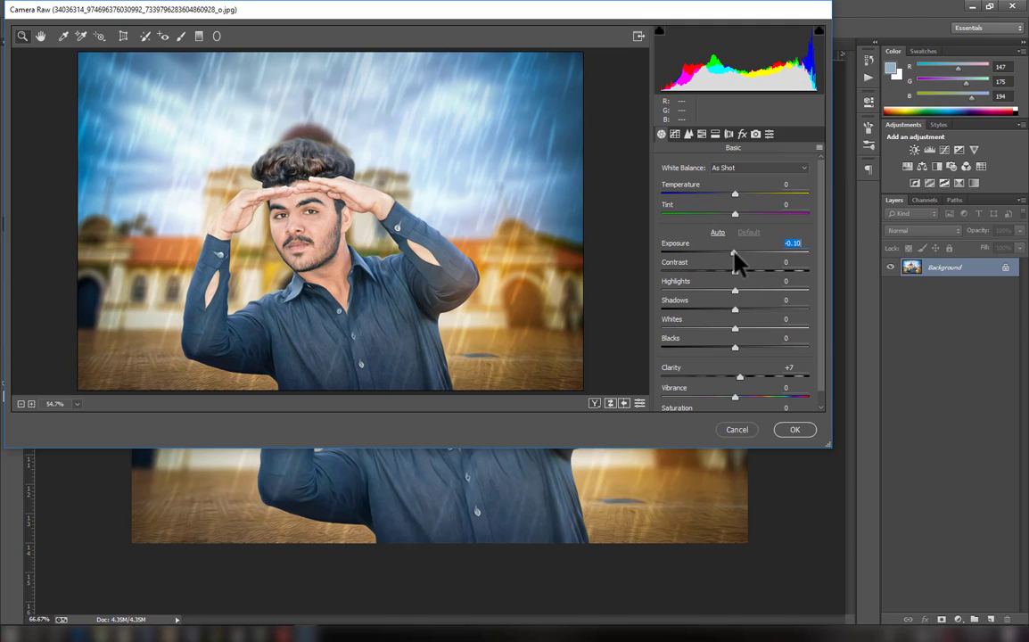
pyautogui.click(742, 134)
pyautogui.moveTo(735, 337); pyautogui.dragTo(722, 337)
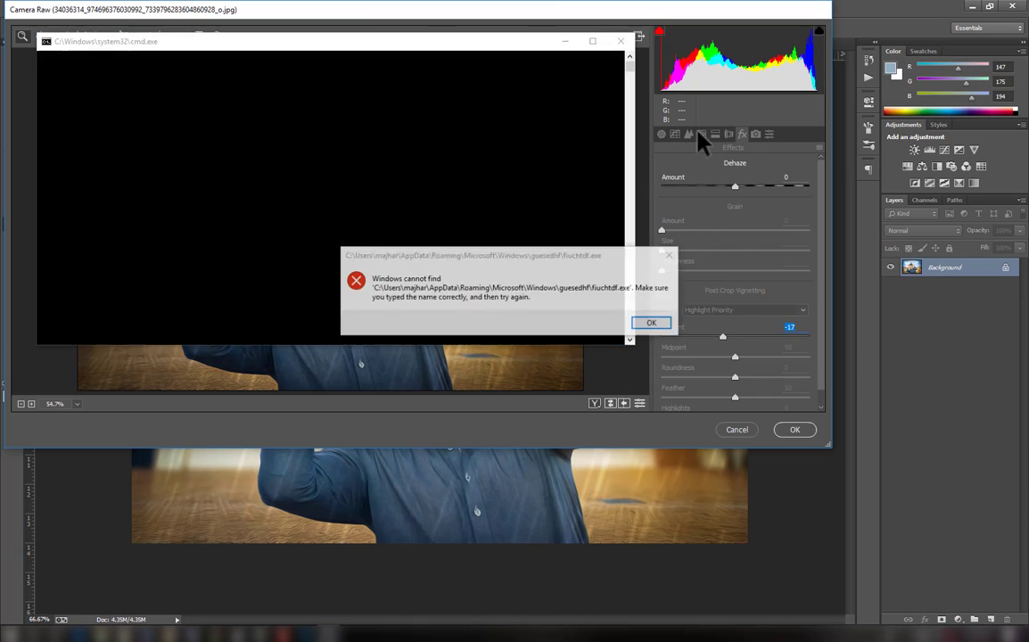
# Desaturate yellows and greens; boost blues, purples +23, magentas +8 and reds +33
pyautogui.click(702, 133)
pyautogui.click(709, 184)
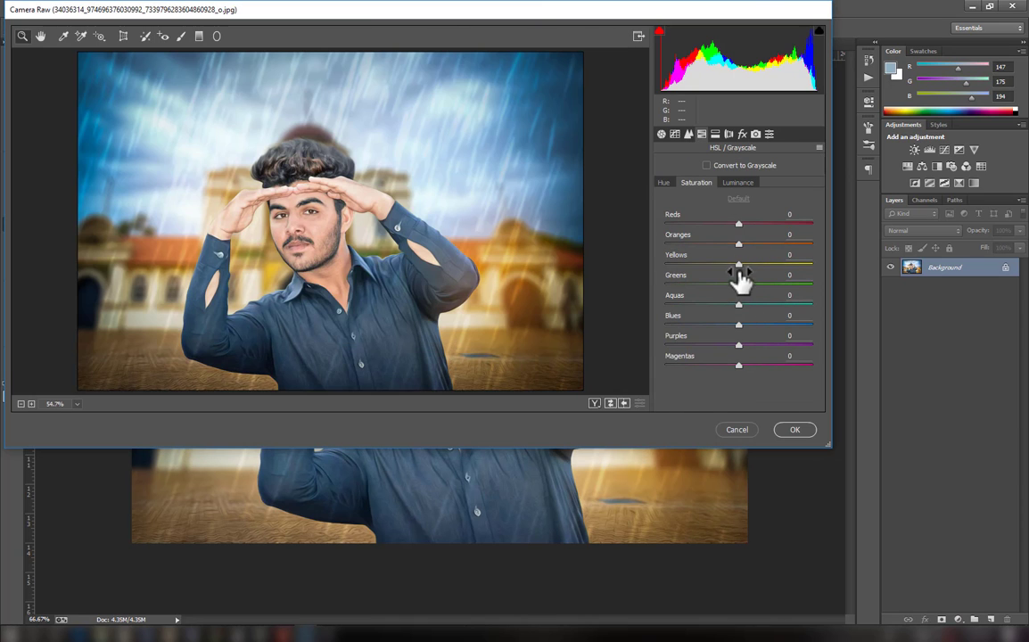
pyautogui.moveTo(738, 264)
pyautogui.mouseDown()
pyautogui.moveTo(728, 264)
pyautogui.moveTo(726, 286)
pyautogui.mouseUp()
pyautogui.moveTo(738, 328)
pyautogui.mouseDown()
pyautogui.moveTo(781, 328)
pyautogui.moveTo(758, 328)
pyautogui.mouseUp()
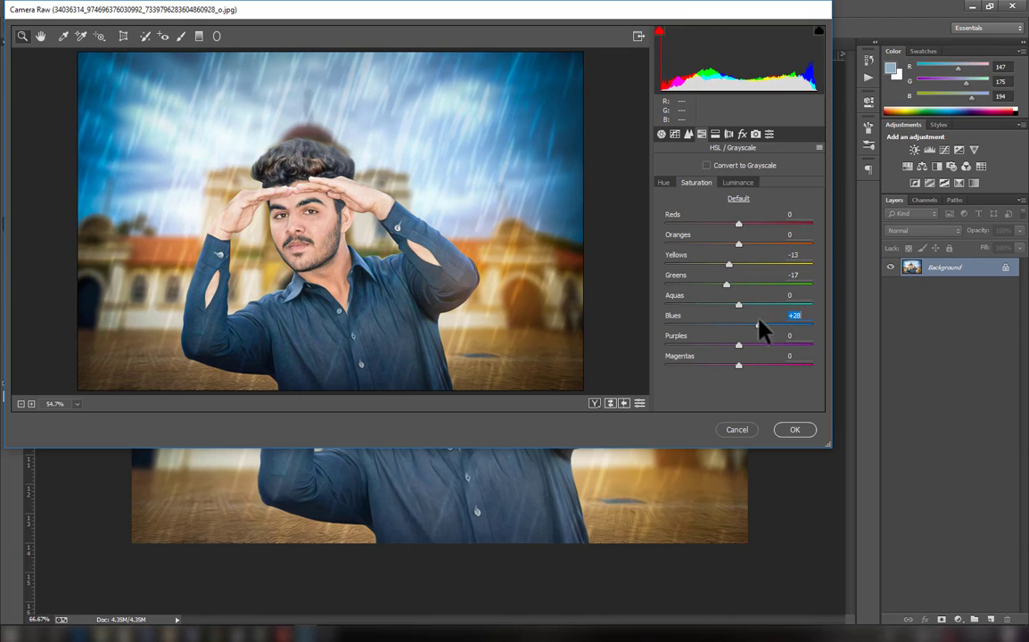
pyautogui.click(755, 346)
pyautogui.moveTo(739, 367); pyautogui.dragTo(744, 366)
pyautogui.moveTo(736, 224)
pyautogui.mouseDown()
pyautogui.moveTo(763, 224)
pyautogui.moveTo(730, 248)
pyautogui.mouseUp()
# Shift blue hue +10, adjust purples, magentas +3, sharpen by 8, and apply the grade
pyautogui.click(663, 183)
pyautogui.moveTo(736, 323); pyautogui.dragTo(742, 327)
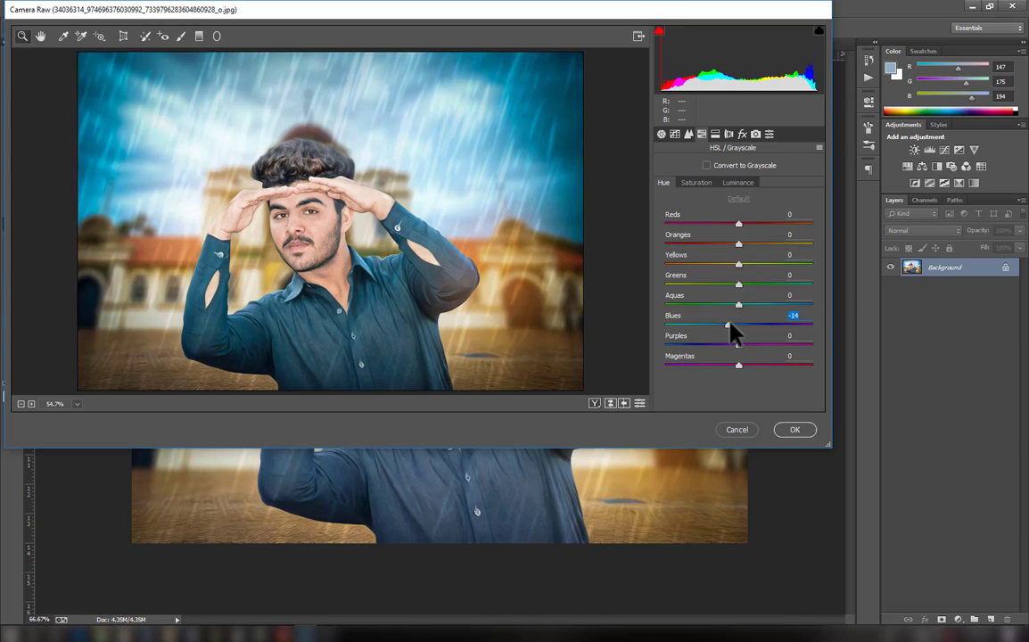
pyautogui.click(745, 343)
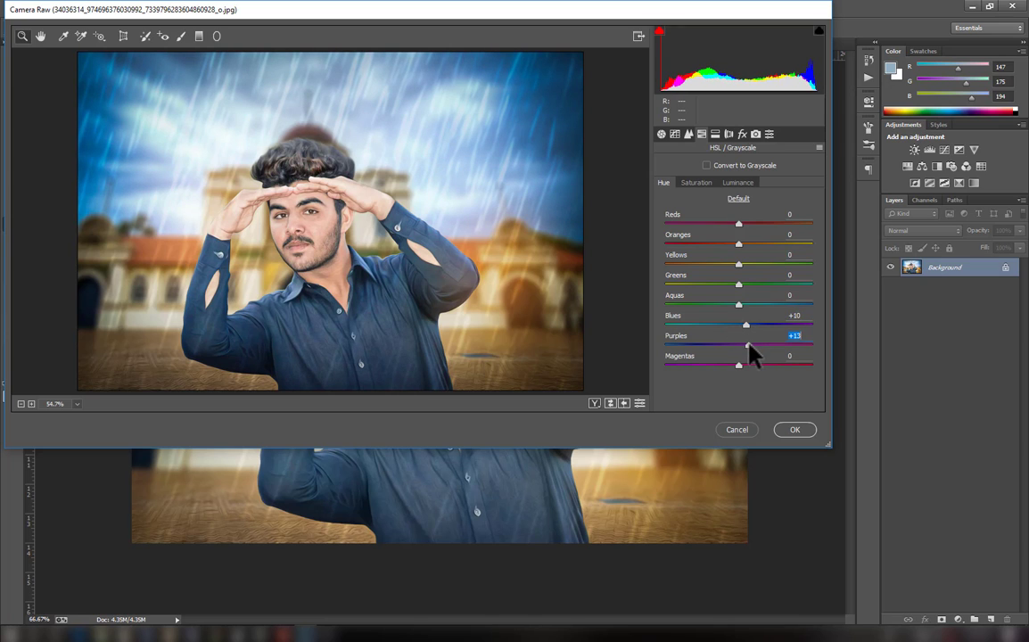
pyautogui.click(746, 367)
pyautogui.click(689, 133)
pyautogui.moveTo(665, 185); pyautogui.dragTo(674, 189)
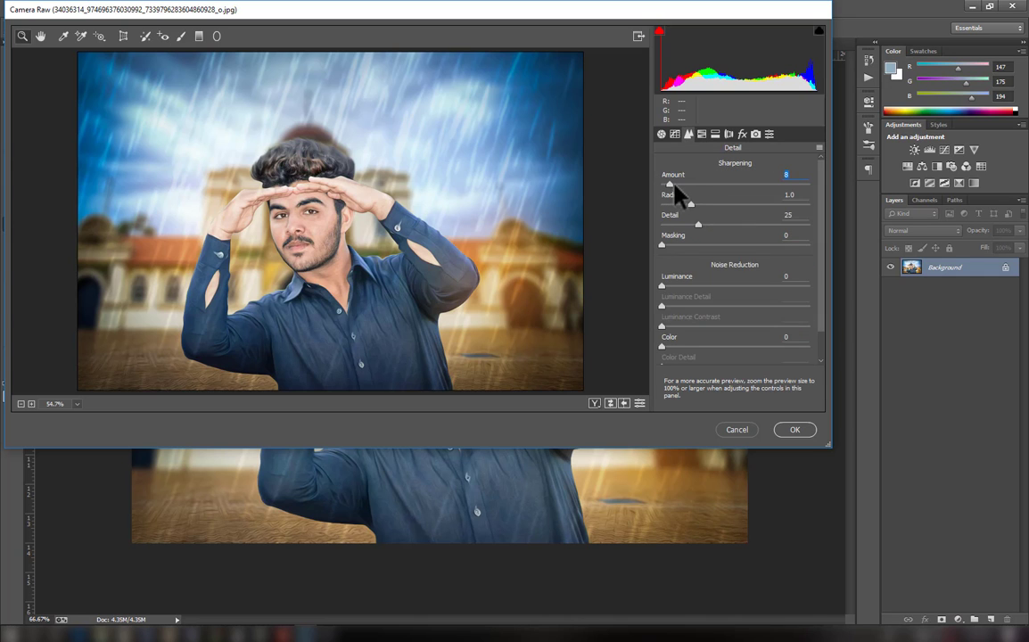
pyautogui.click(792, 429)
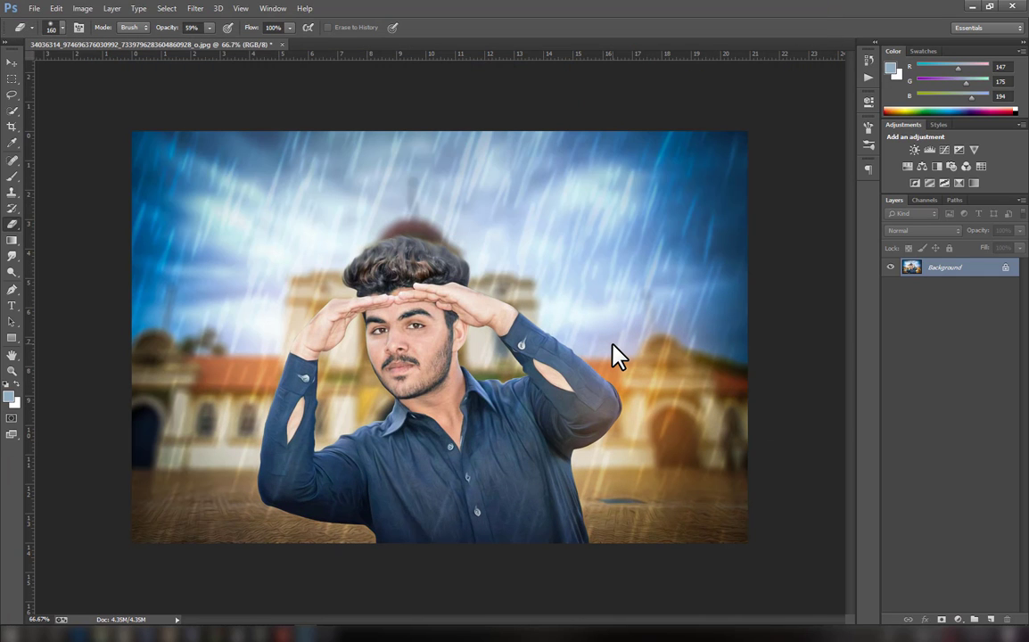
pyautogui.hotkey('ctrl', '-')
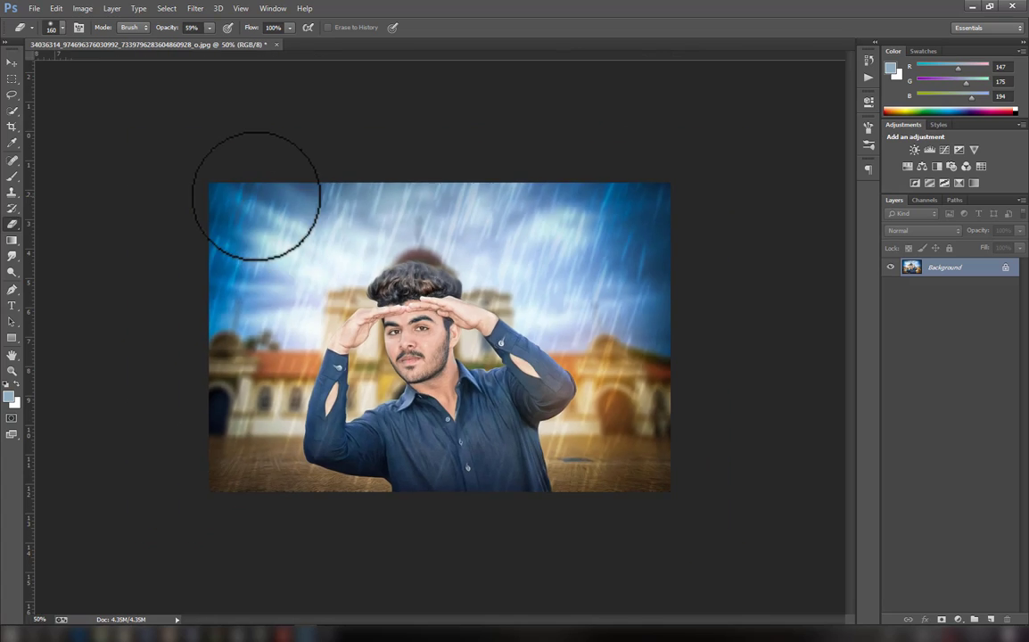
pyautogui.hotkey('ctrl', '-')
pyautogui.hotkey('ctrl', '+')
pyautogui.hotkey('ctrl', '+')
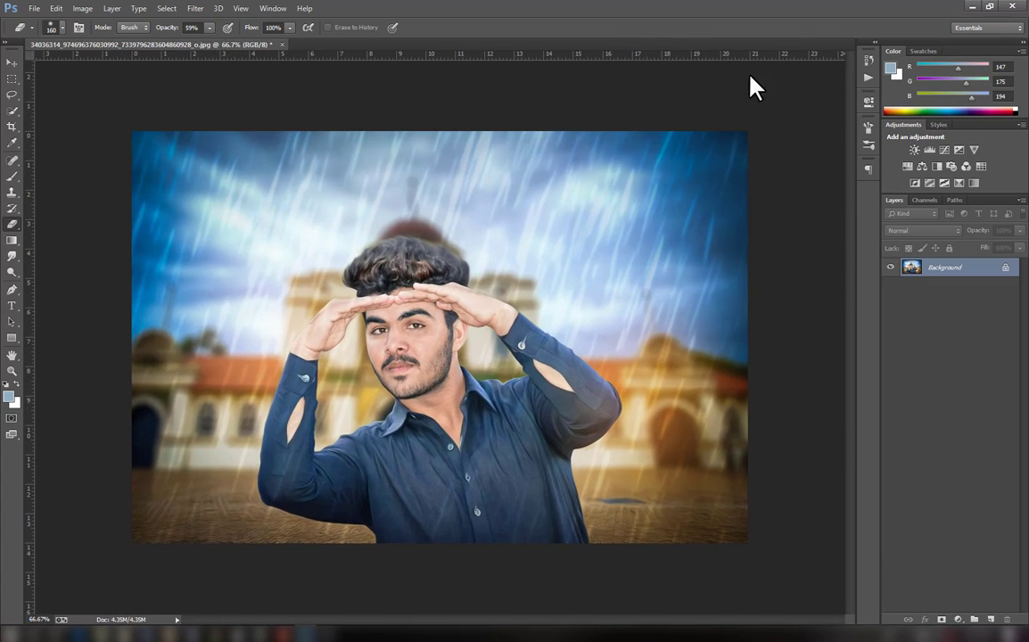